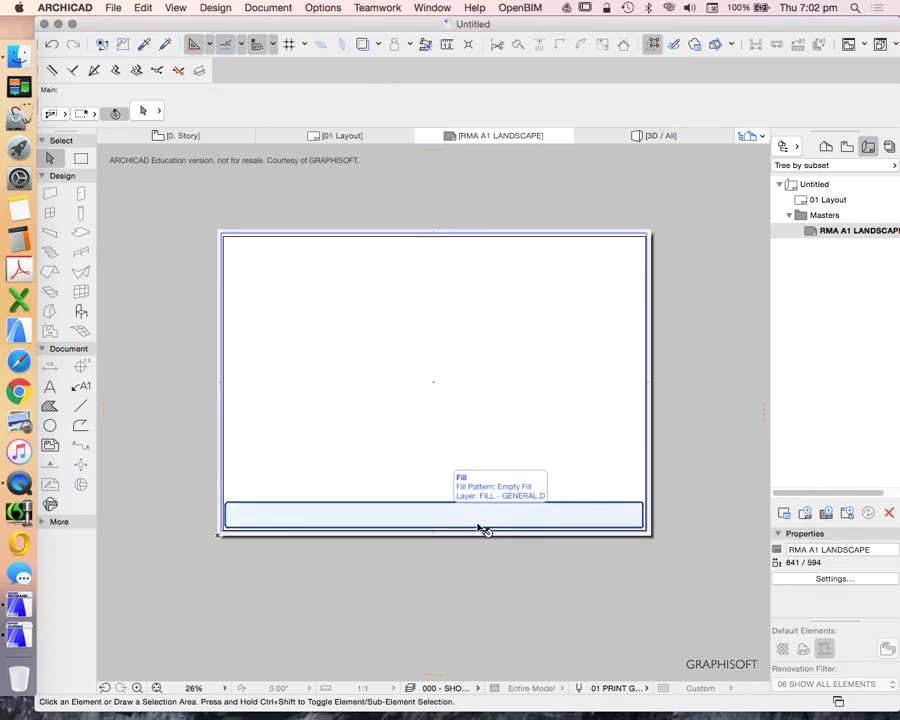
Draw an 810 mm horizontal line from the title block's right edge to its left edge.
click(81, 405)
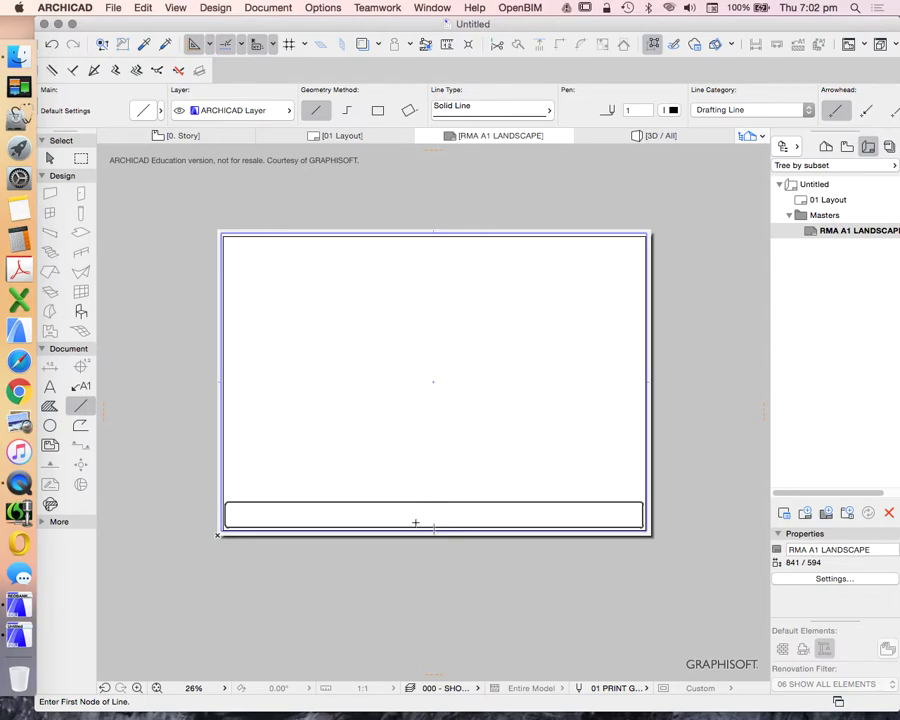
scroll(415, 523, up, 2)
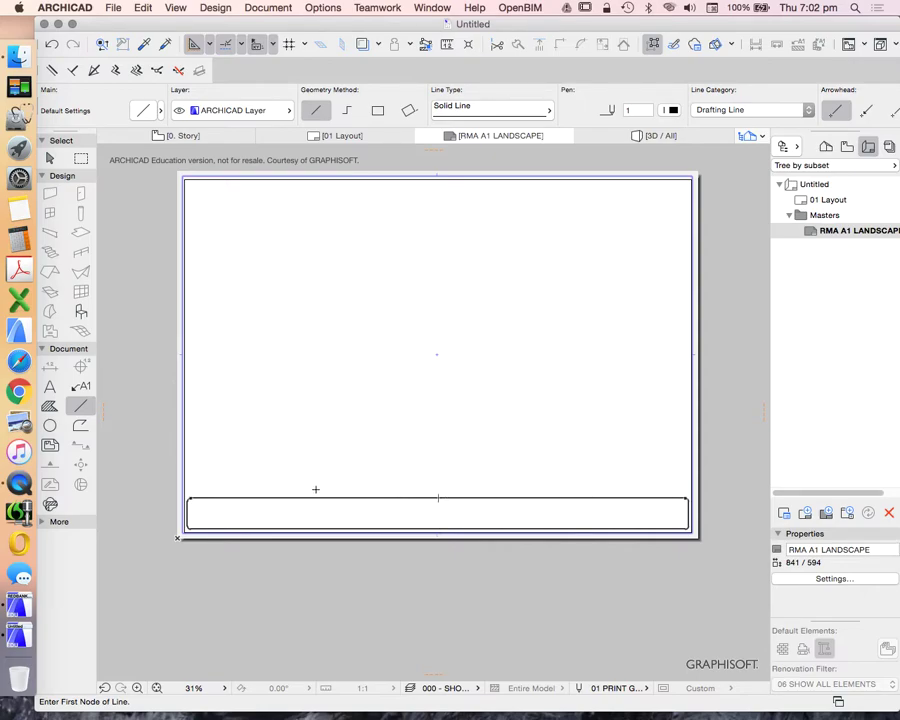
scroll(600, 511, up, 2)
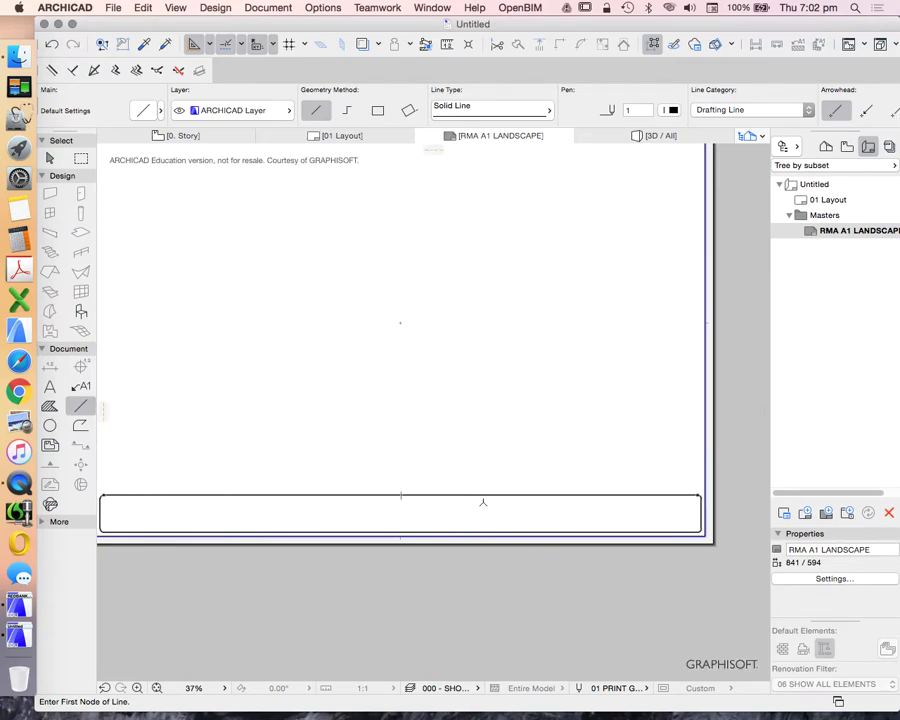
scroll(698, 518, up, 4)
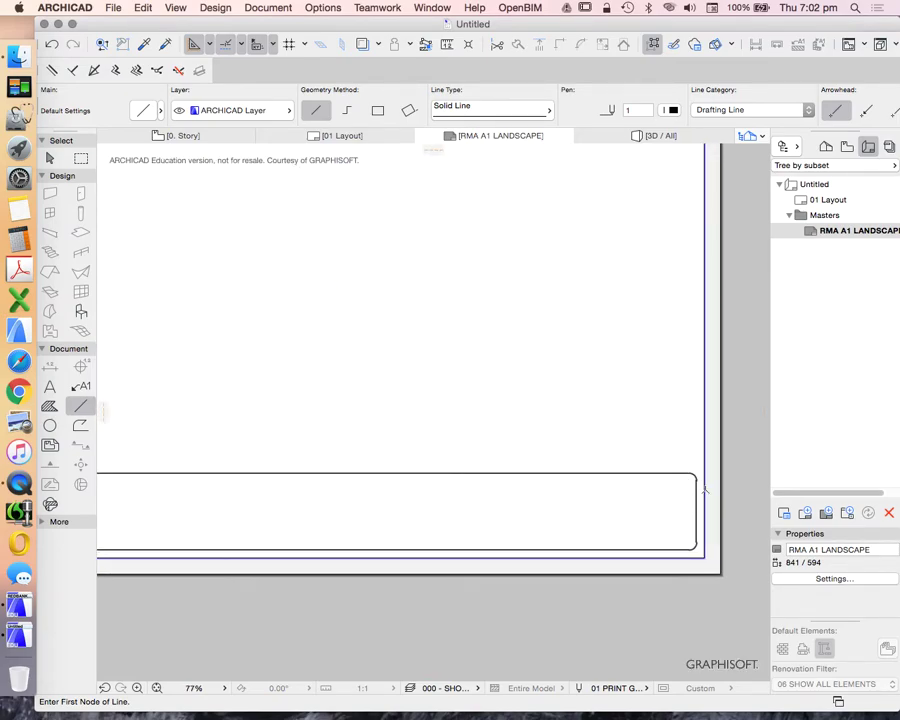
scroll(712, 486, up, 5)
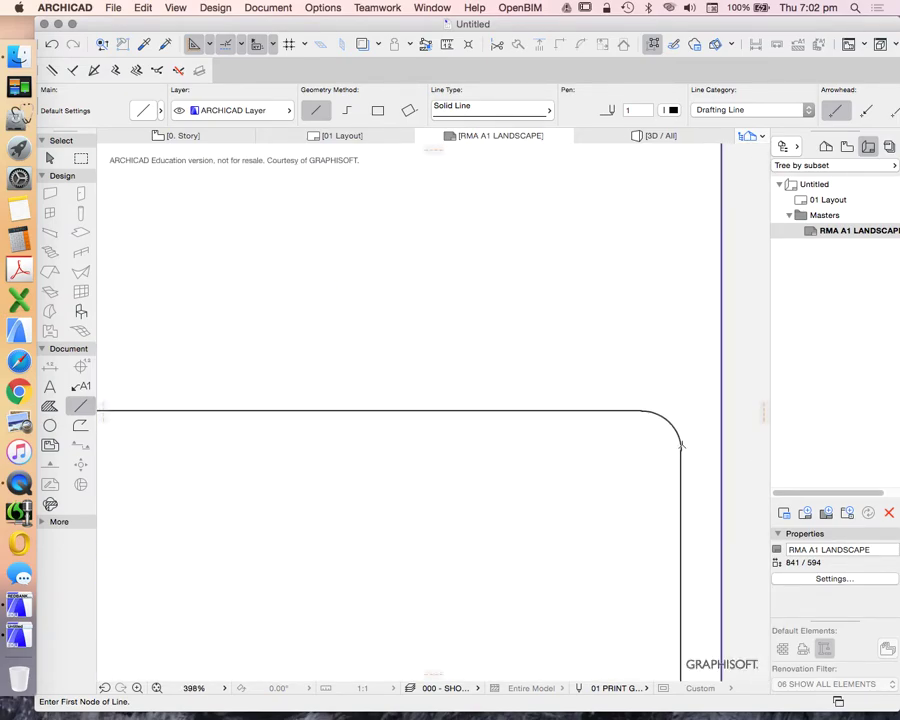
scroll(674, 442, down, 2)
scroll(668, 424, up, 1)
scroll(668, 410, down, 4)
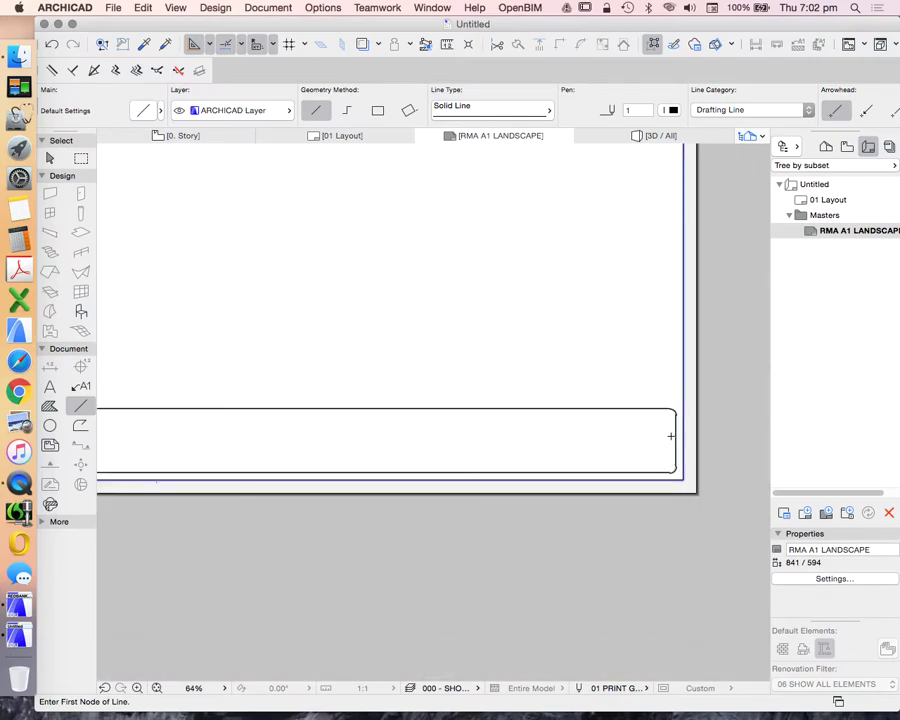
scroll(615, 409, down, 1)
scroll(638, 408, up, 4)
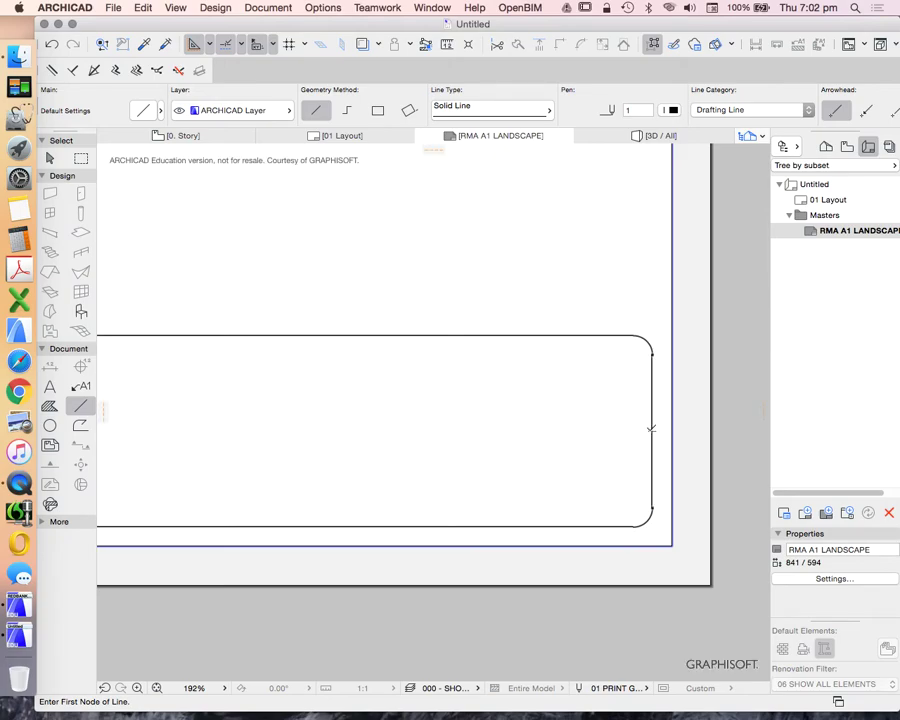
click(651, 428)
scroll(687, 424, down, 5)
scroll(643, 430, up, 1)
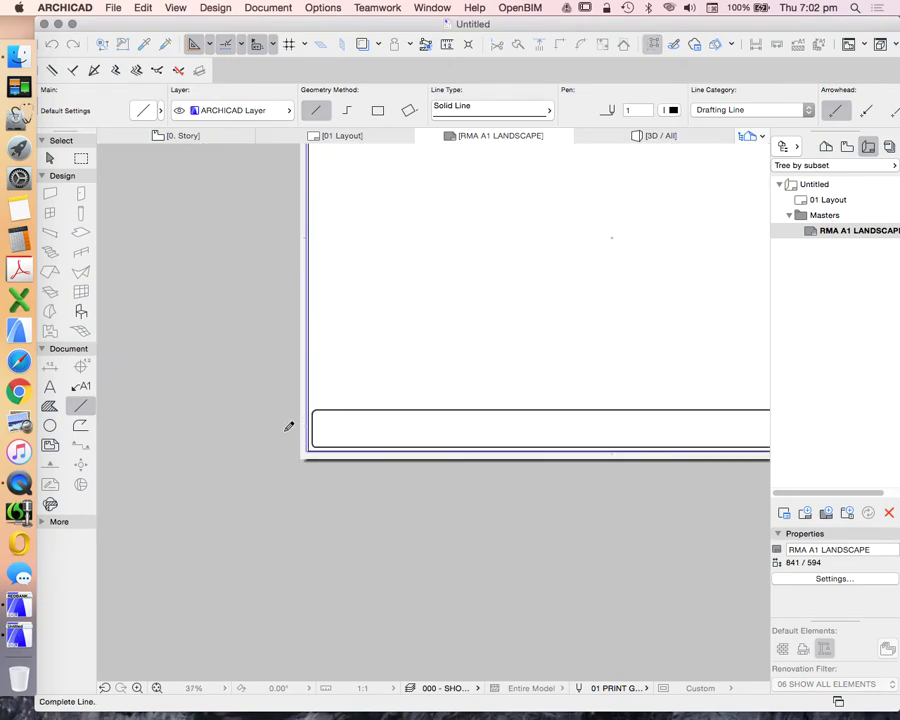
scroll(336, 438, up, 3)
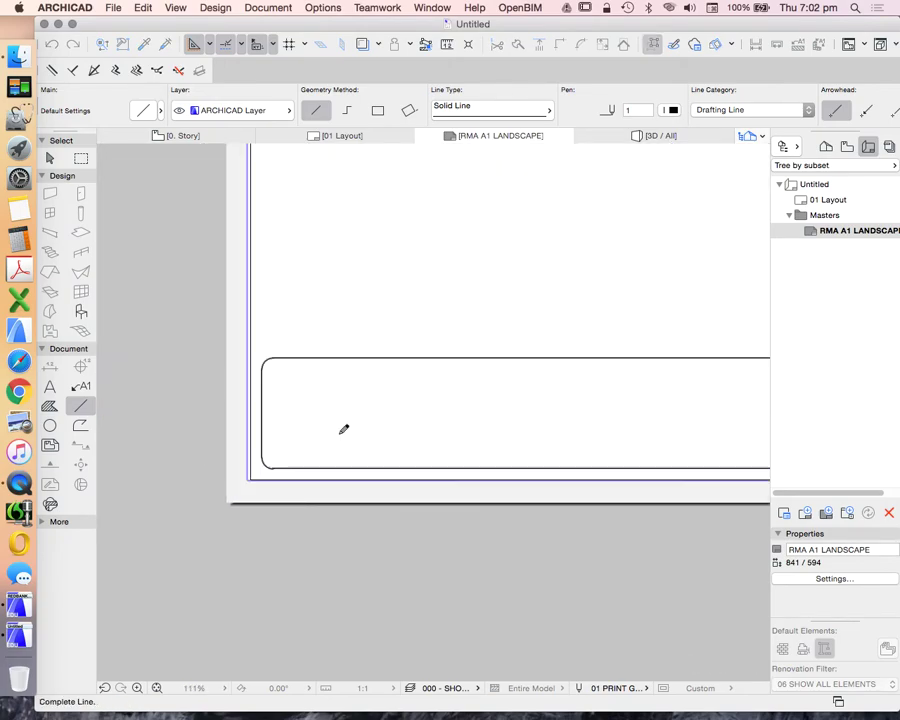
click(268, 409)
scroll(268, 412, down, 5)
scroll(420, 405, up, 1)
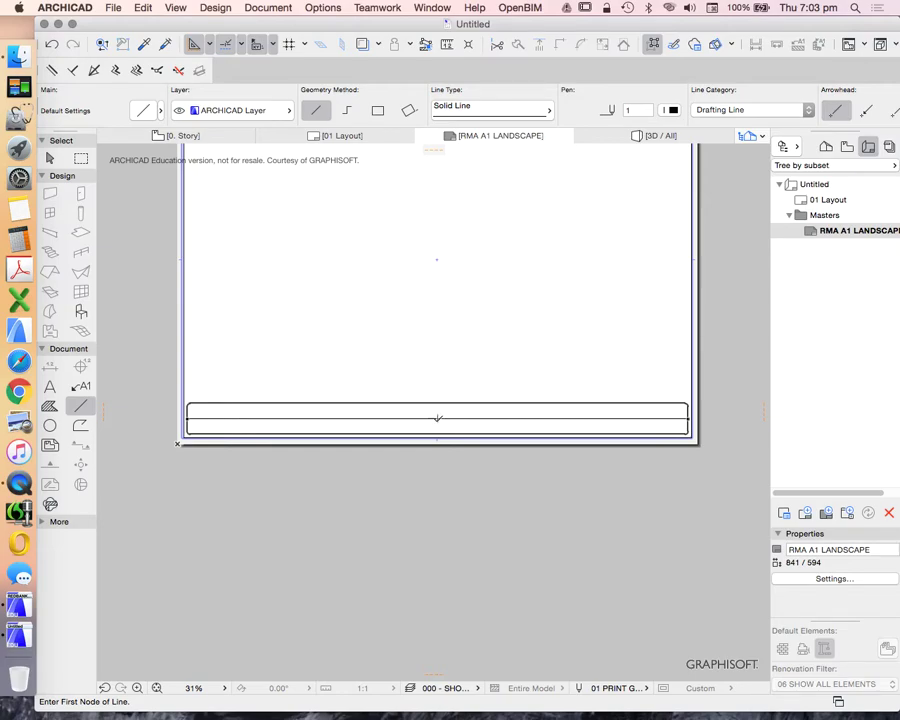
Switch snap points from Midpoint to Divisions and set the division count to 4.
click(241, 45)
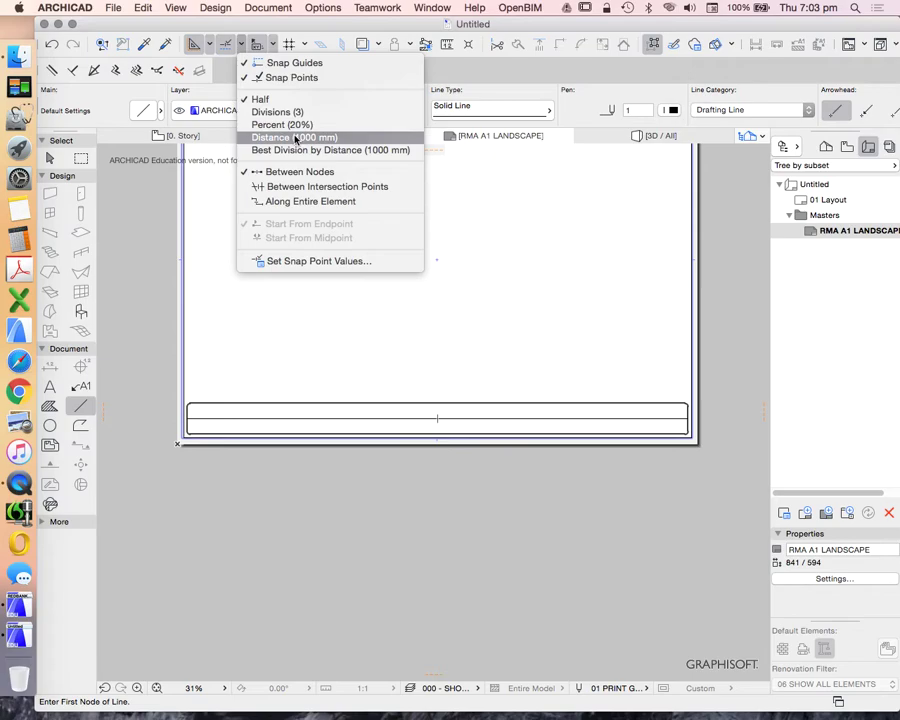
click(272, 99)
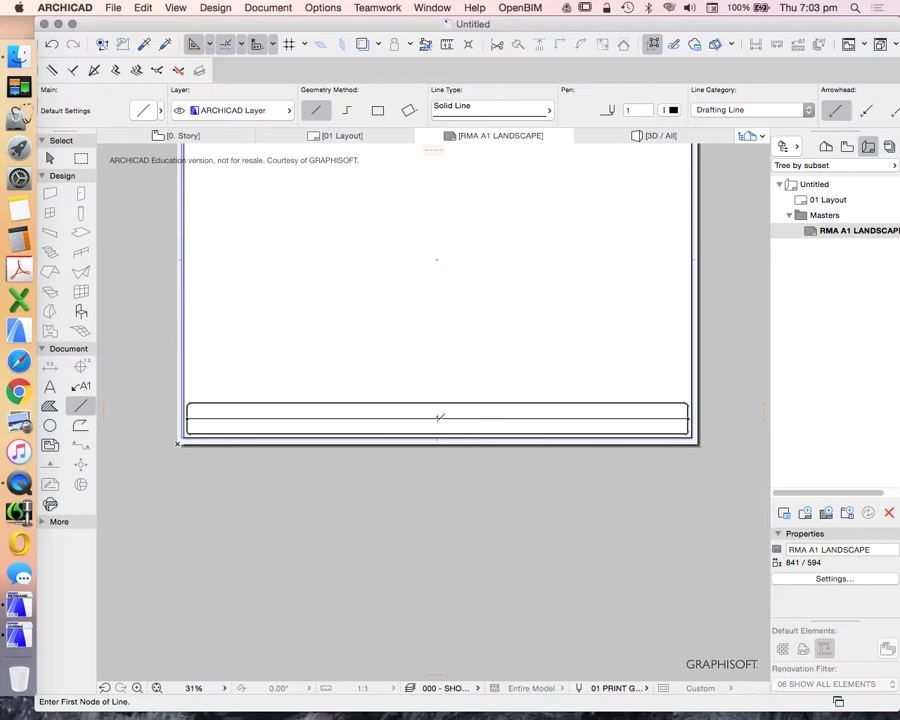
click(242, 44)
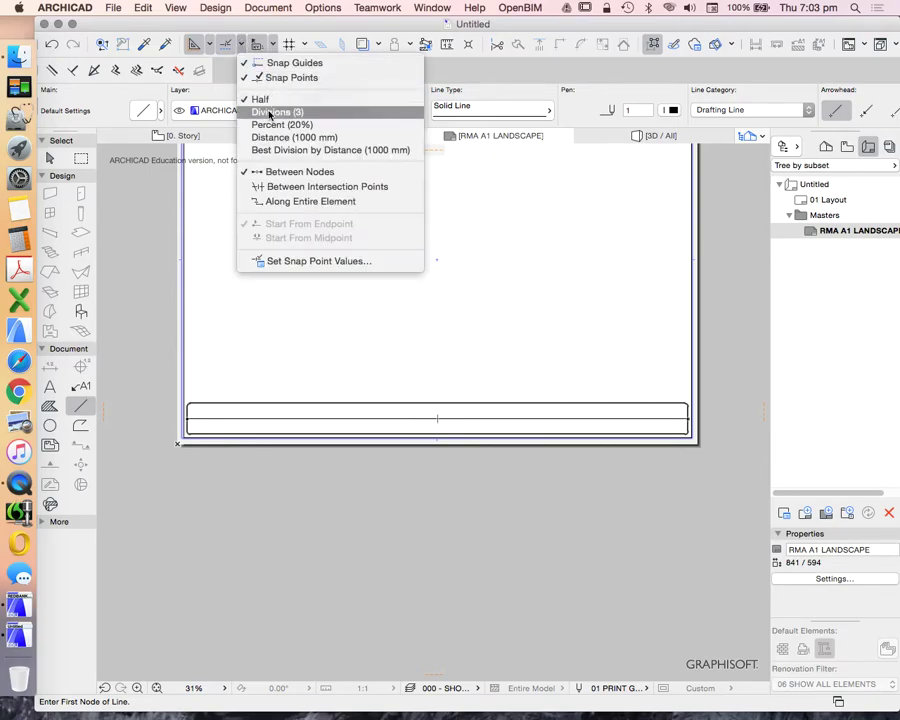
click(269, 113)
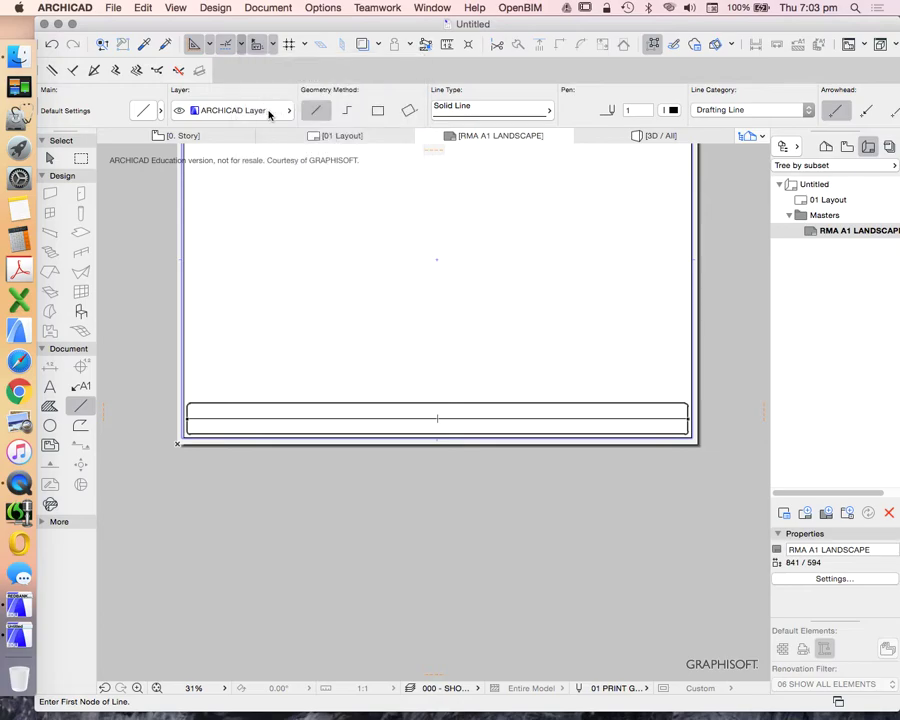
click(242, 44)
click(281, 259)
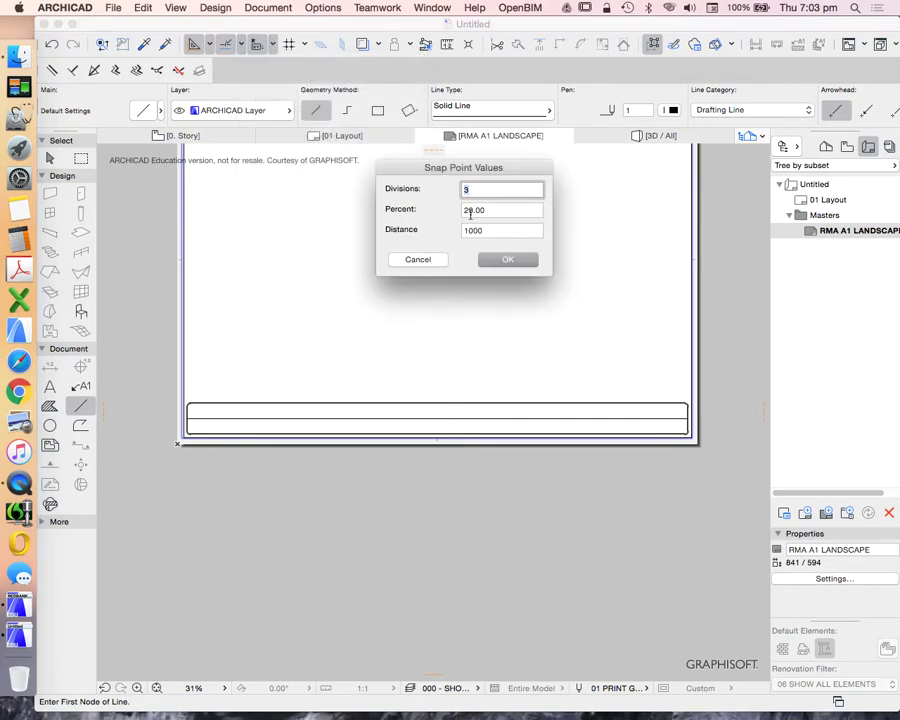
text(4)
click(506, 260)
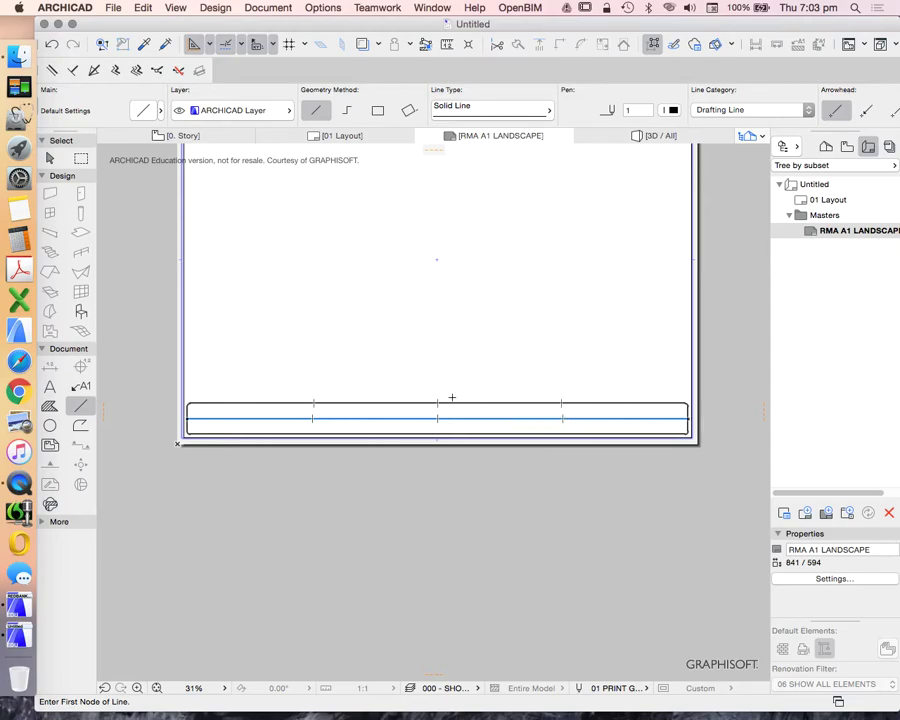
Switch snap points to Distance mode and change the interval from 1000 to 20 mm.
click(242, 45)
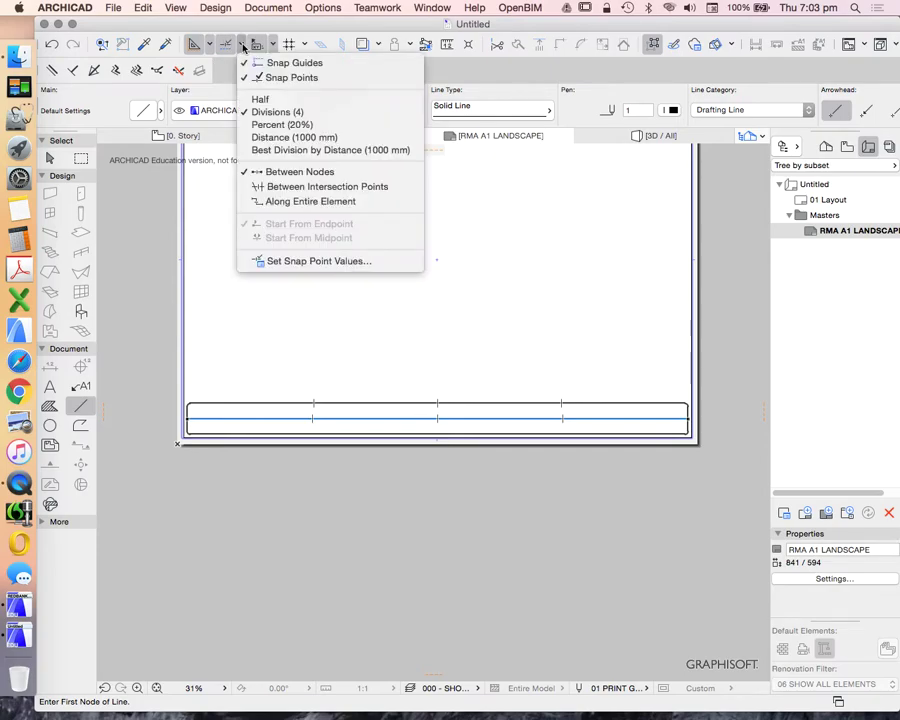
click(292, 138)
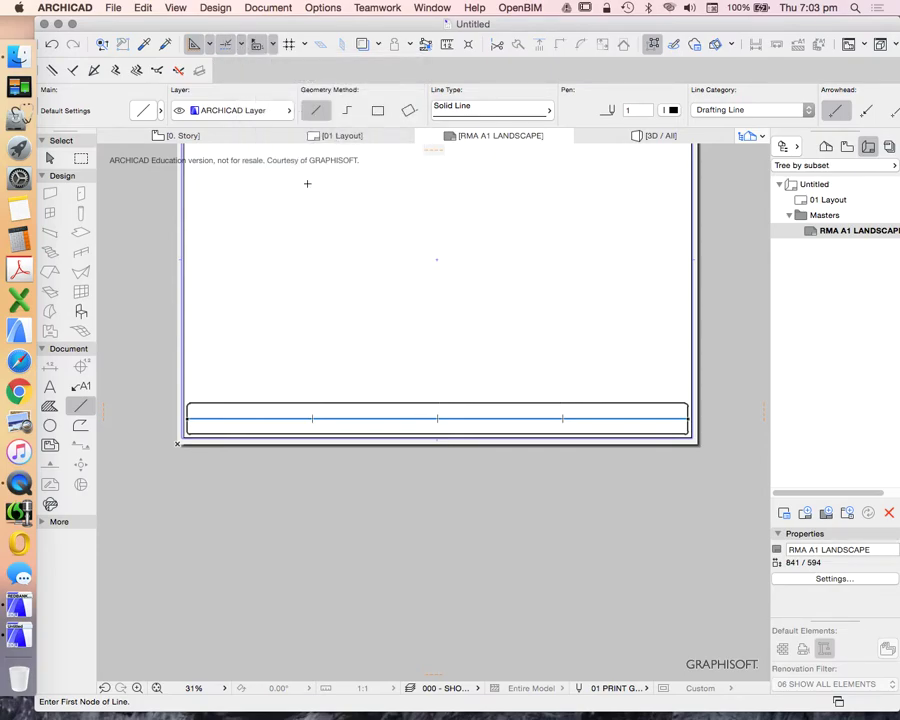
click(242, 45)
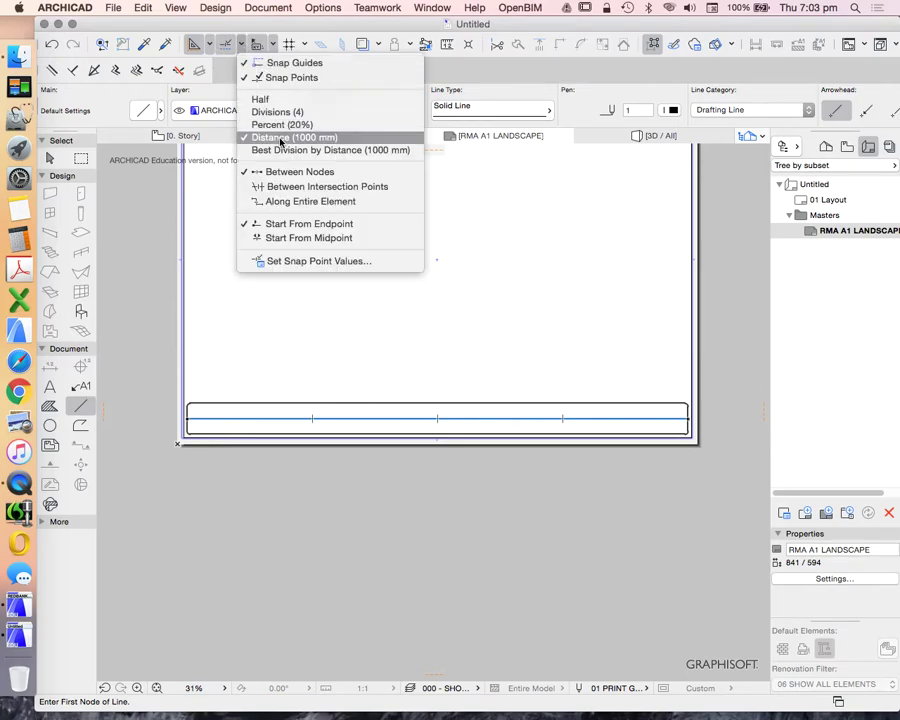
click(293, 259)
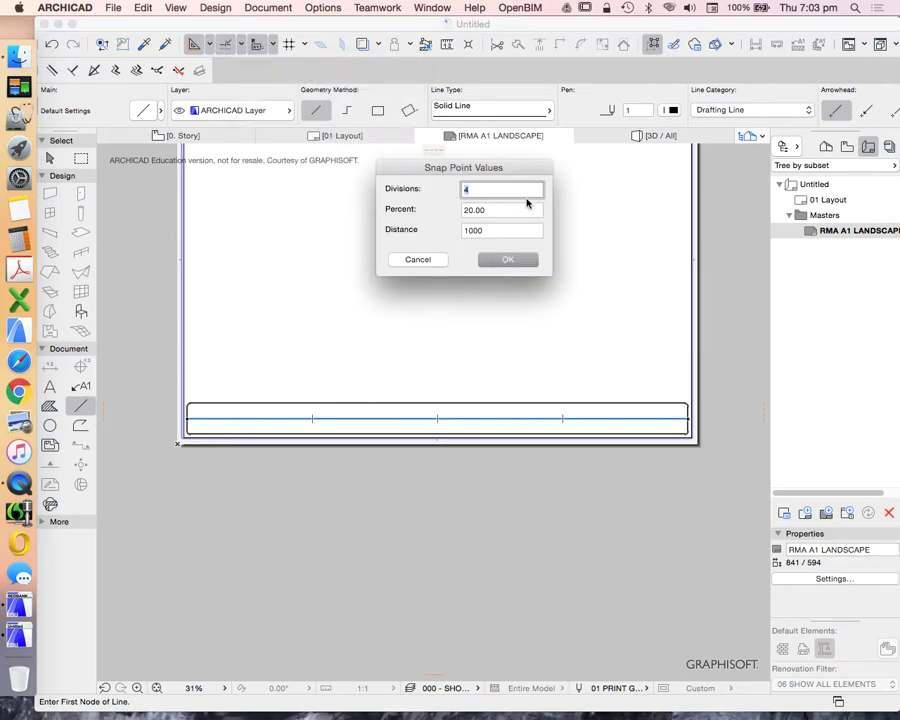
click(465, 230)
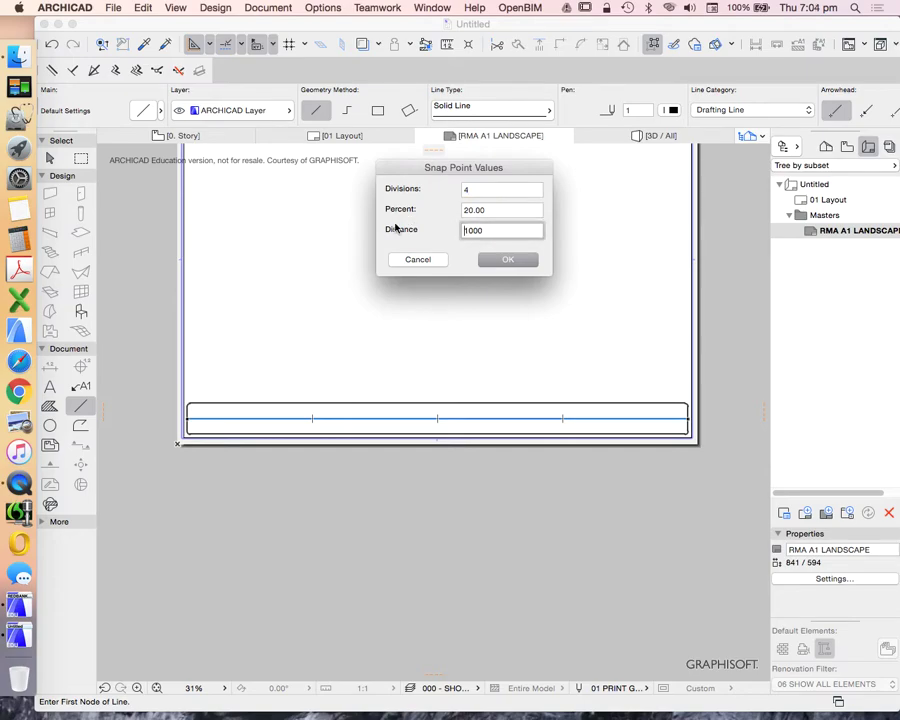
double_click(496, 230)
text(20)
click(514, 259)
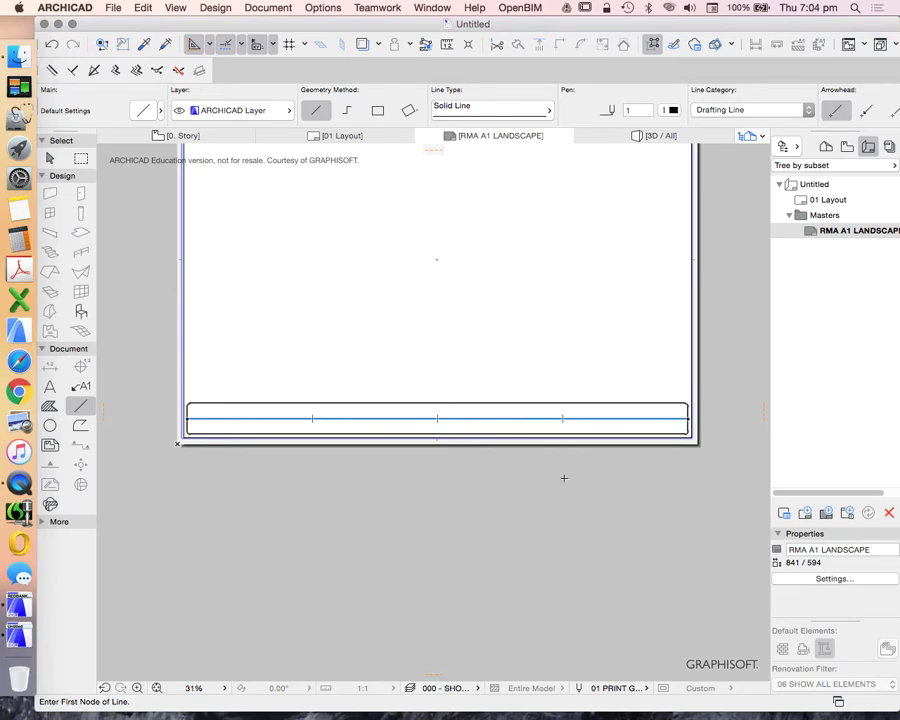
Return to element selection and check the new snap marks along the dividing line.
scroll(563, 478, down, 3)
scroll(562, 450, up, 1)
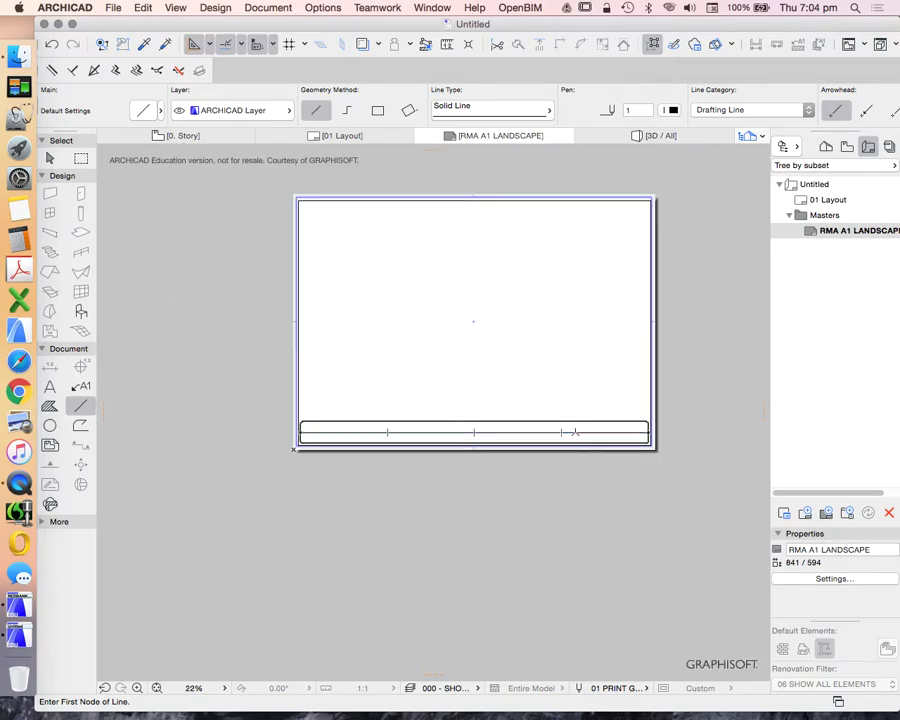
key(Escape)
scroll(572, 432, up, 3)
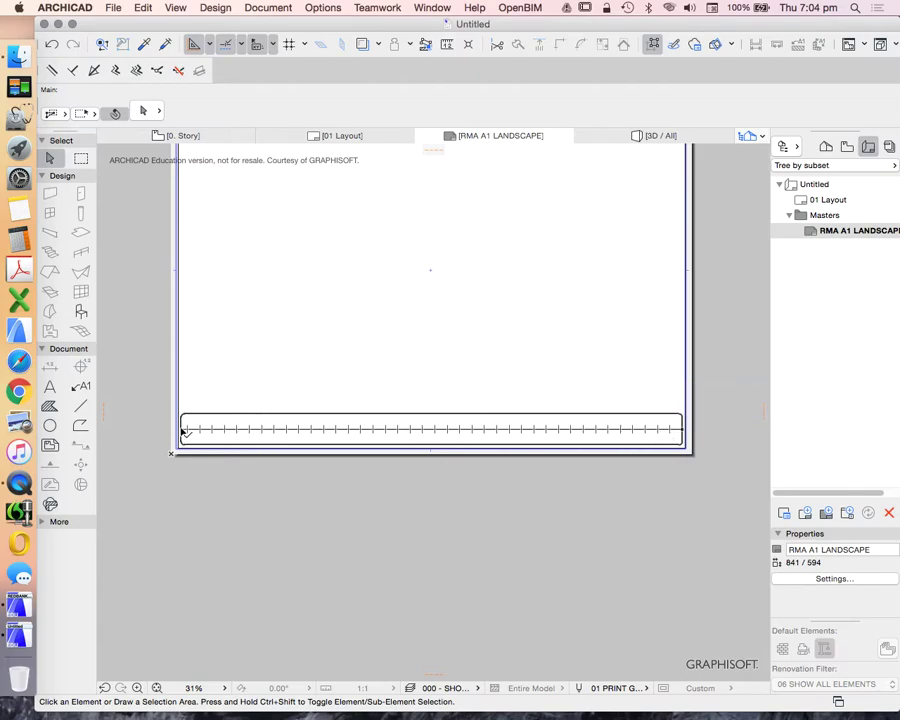
scroll(220, 500, down, 4)
scroll(213, 432, up, 3)
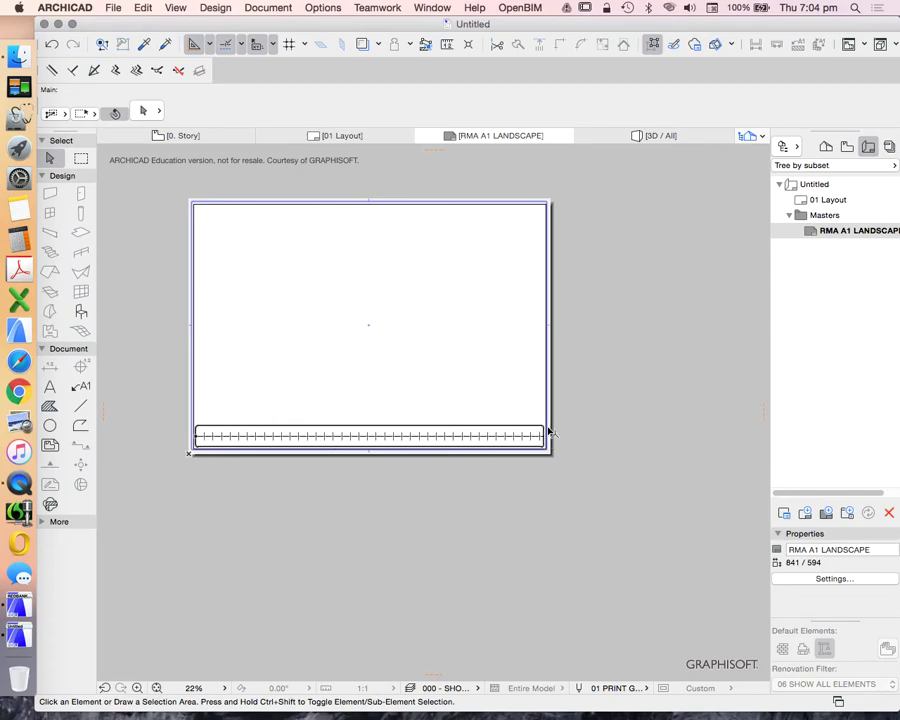
scroll(482, 428, up, 2)
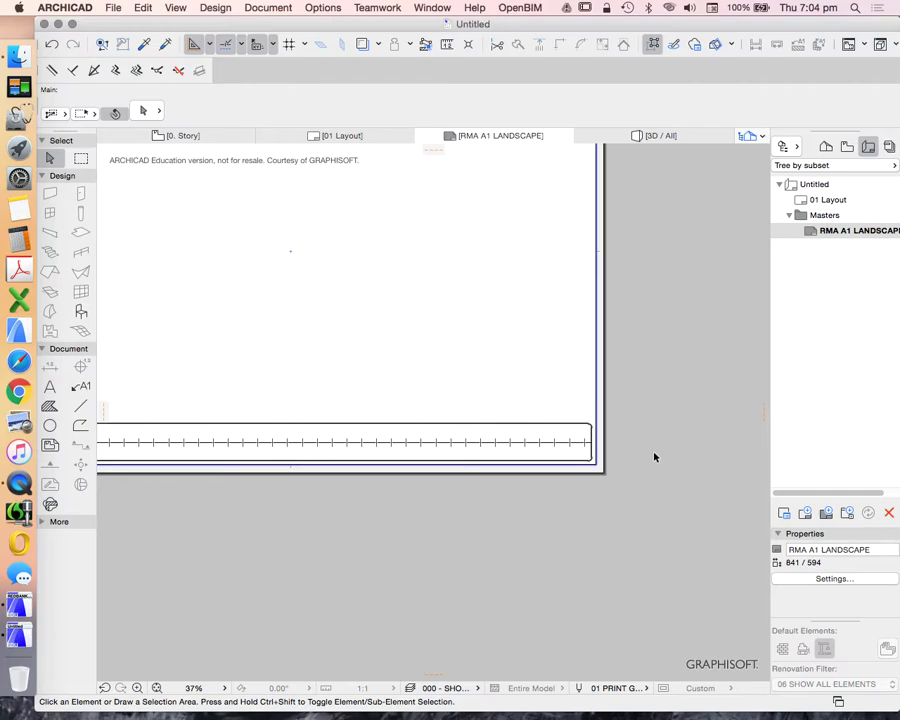
scroll(482, 428, down, 2)
scroll(472, 434, up, 1)
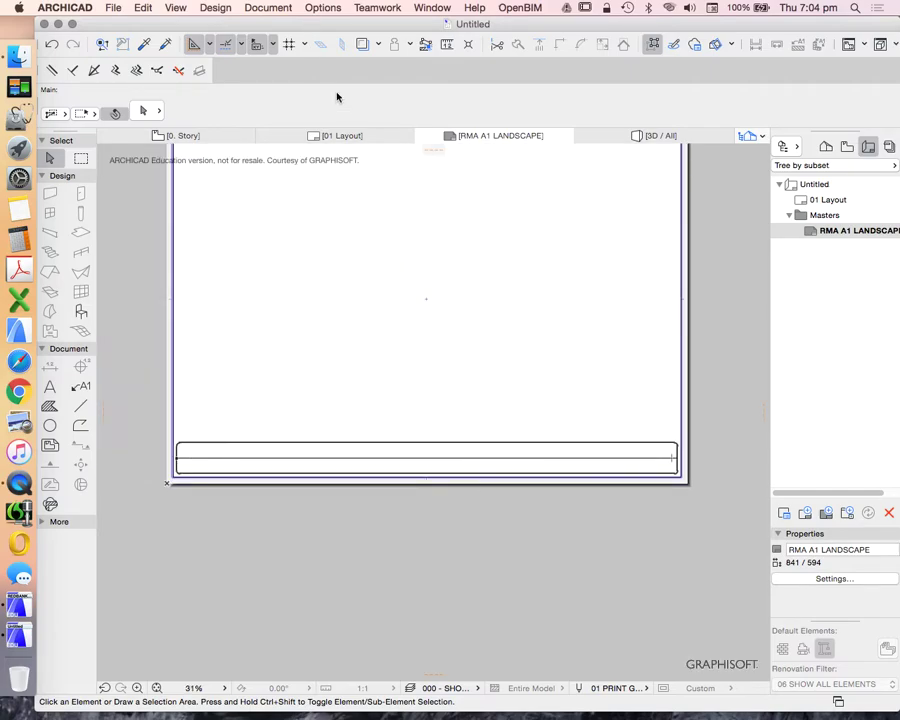
click(242, 46)
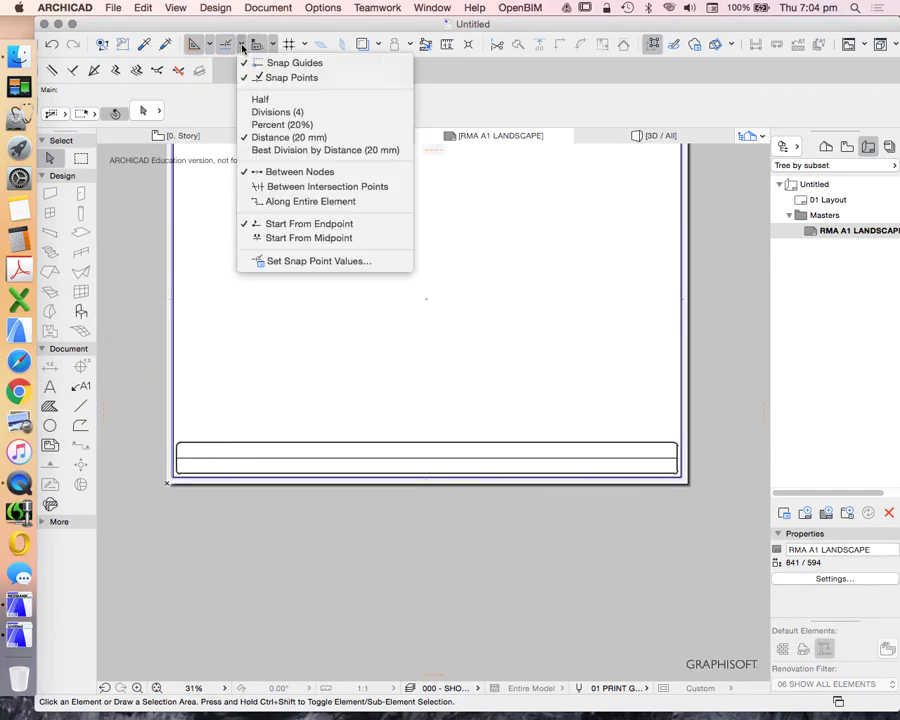
With quarter-division snapping, draw a vertical line from the middle rule to the bottom title-block line.
click(283, 113)
scroll(407, 387, down, 2)
scroll(437, 410, up, 2)
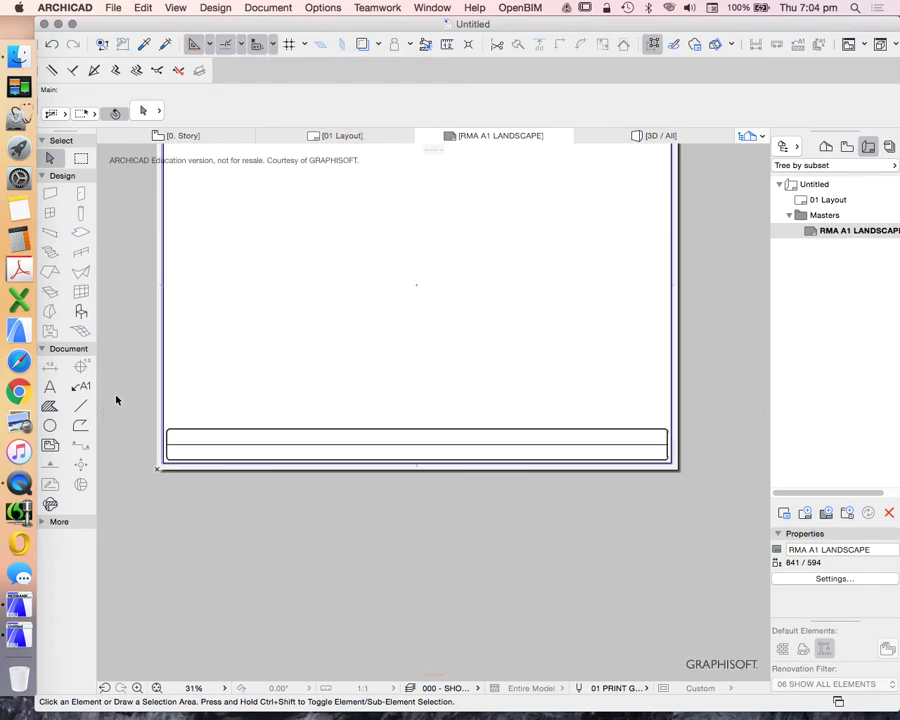
click(81, 405)
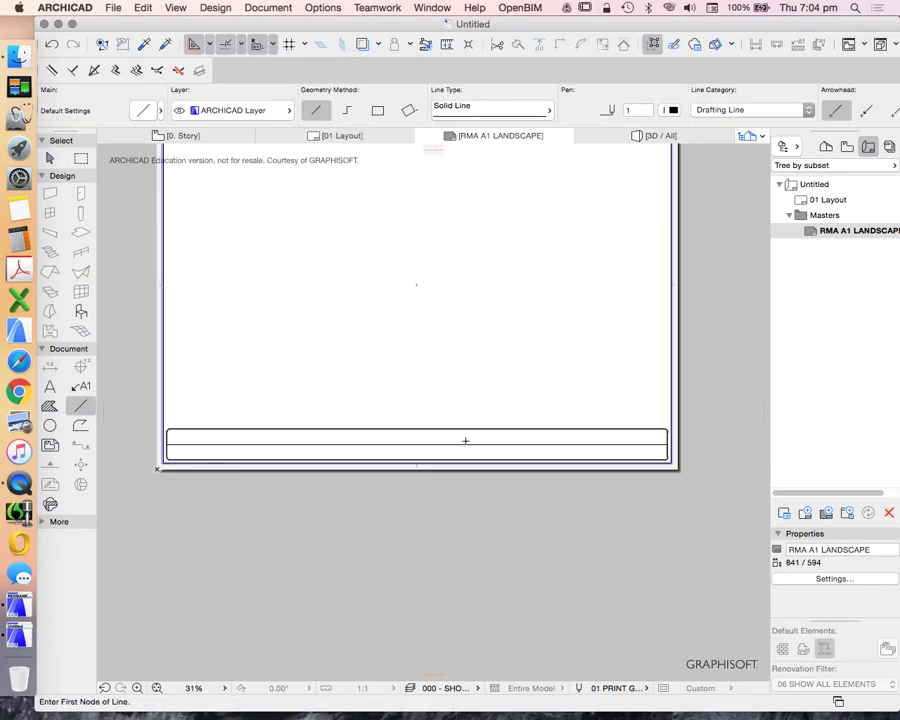
scroll(432, 443, up, 3)
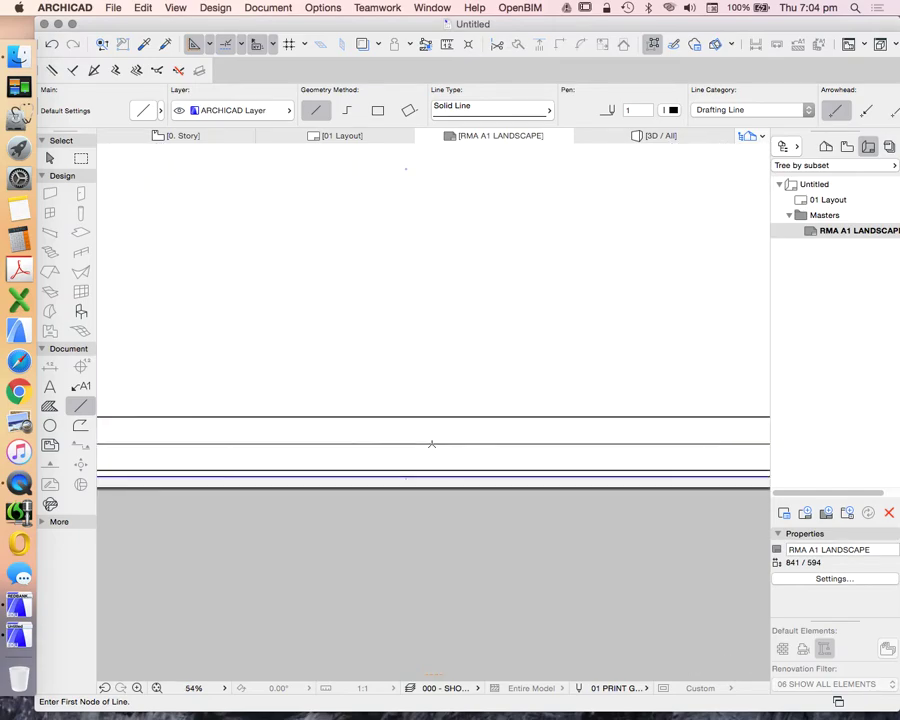
scroll(422, 438, down, 2)
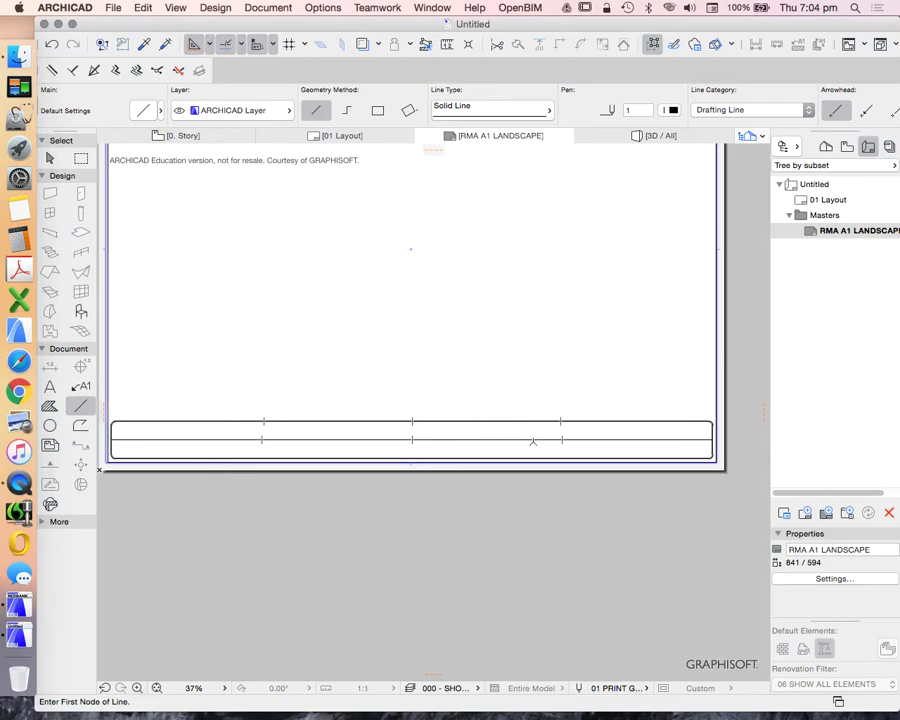
scroll(563, 446, up, 3)
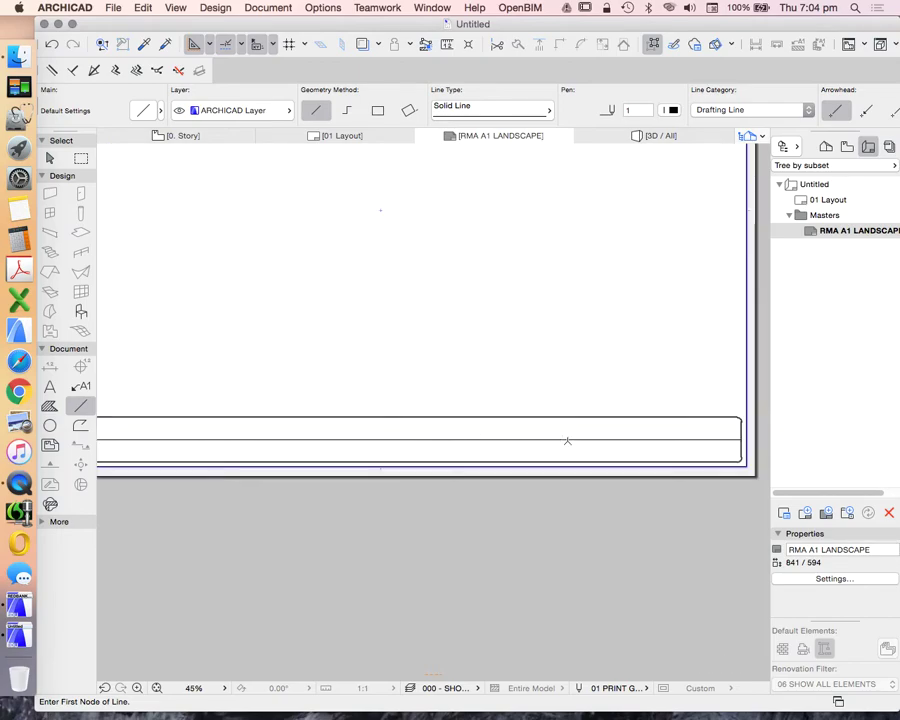
scroll(572, 437, down, 2)
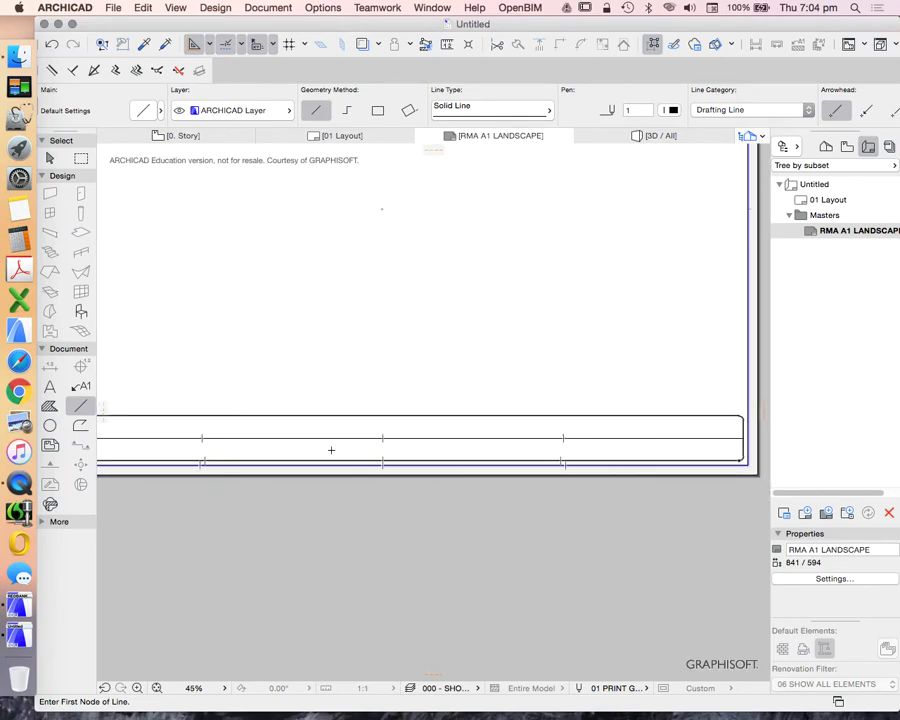
scroll(497, 457, up, 4)
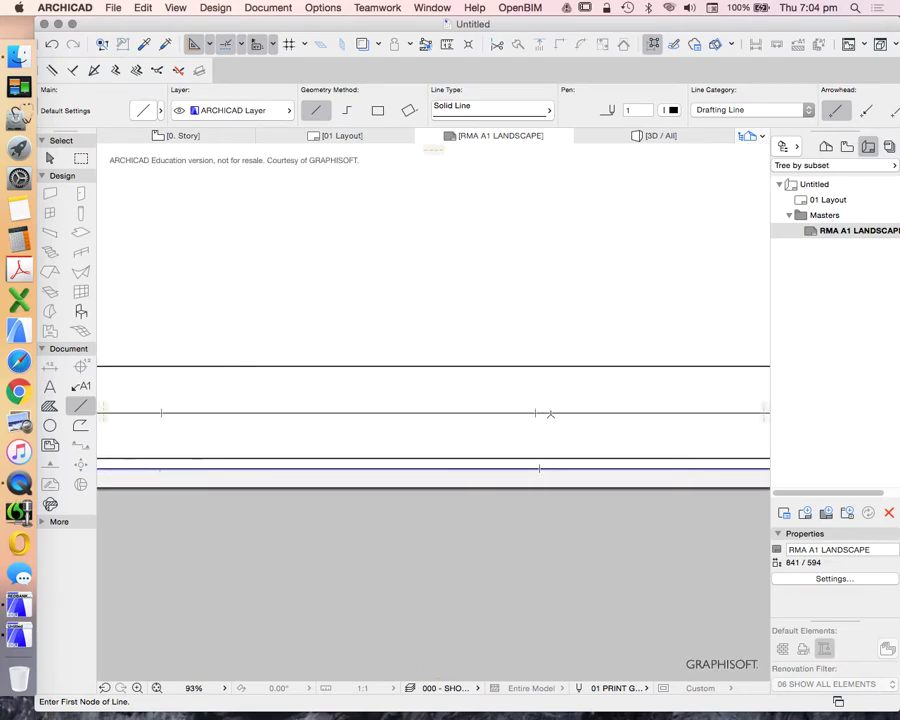
scroll(550, 413, down, 3)
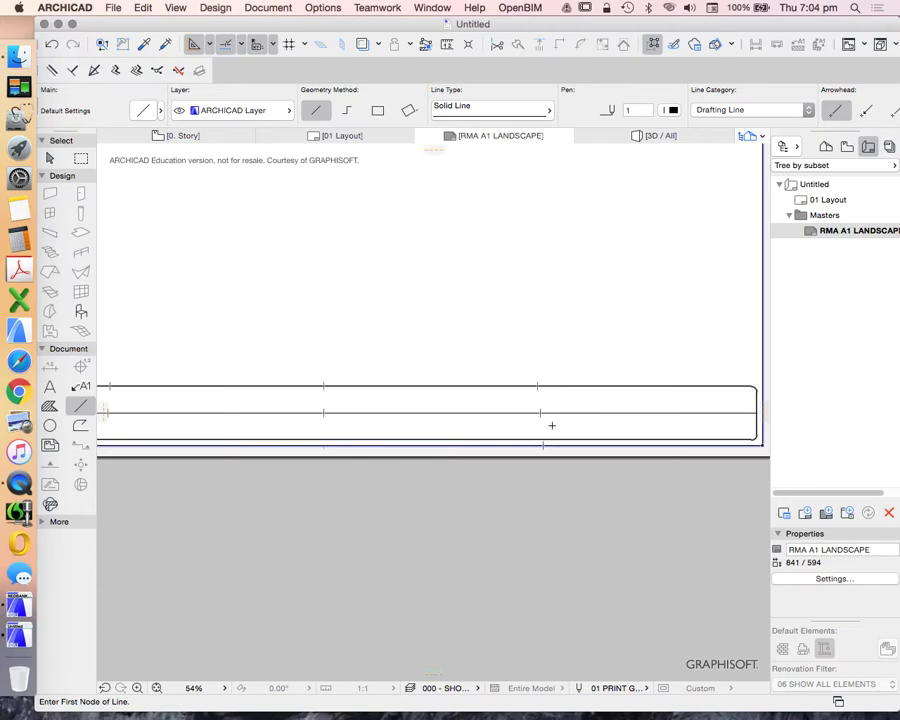
scroll(555, 438, down, 2)
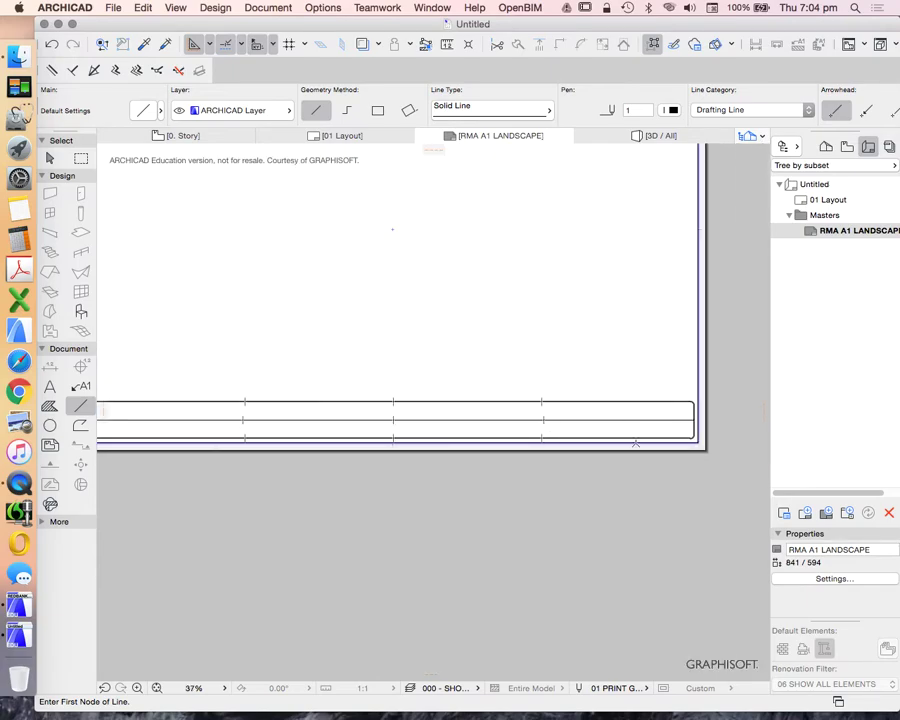
scroll(636, 443, down, 3)
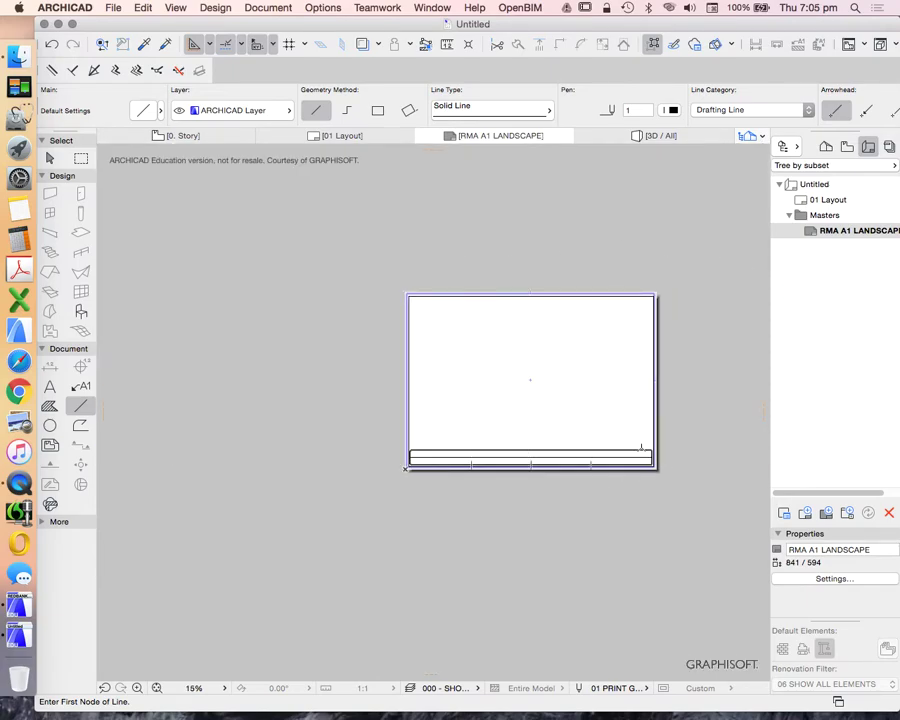
scroll(650, 455, up, 5)
scroll(581, 434, down, 5)
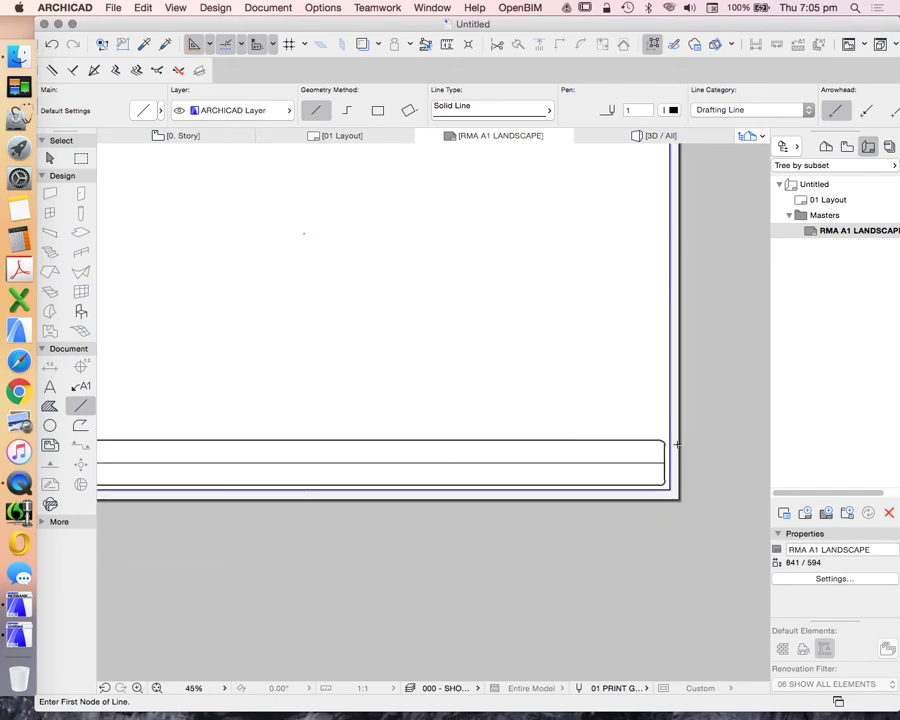
scroll(647, 452, up, 2)
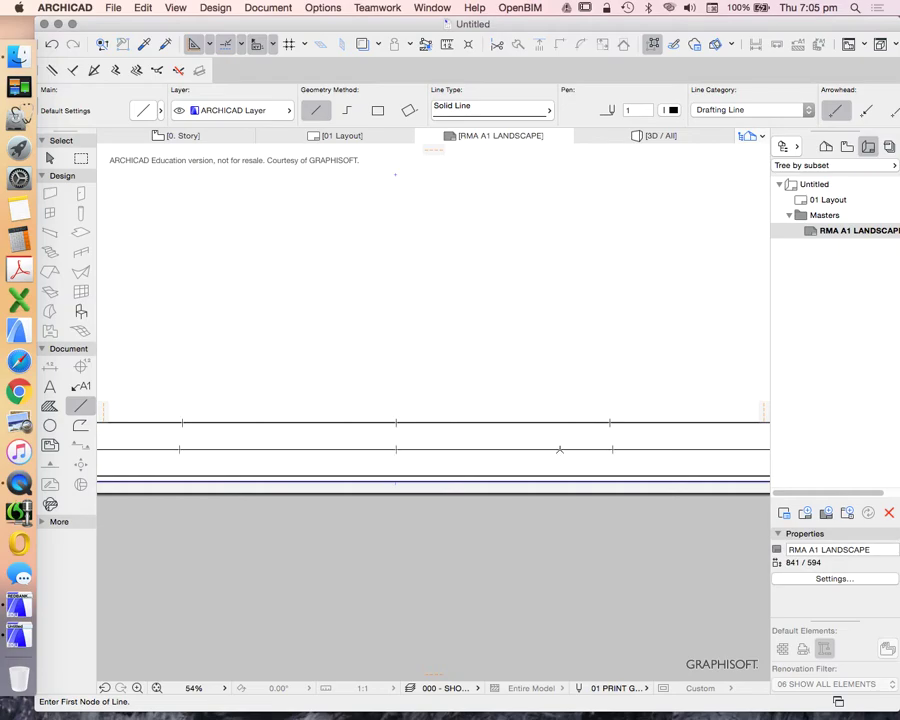
scroll(593, 451, down, 1)
scroll(572, 444, up, 2)
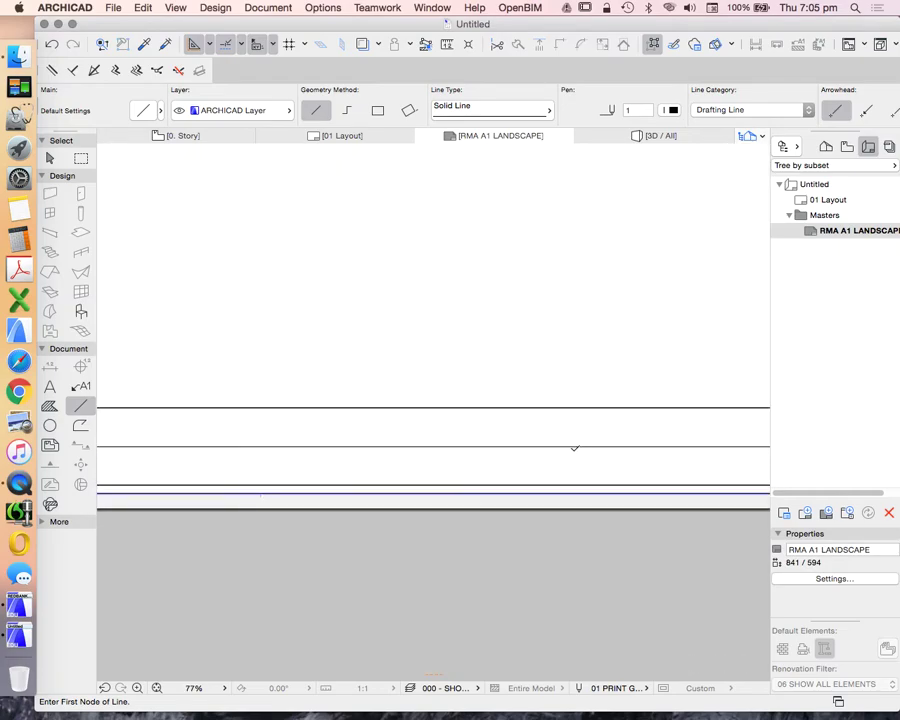
click(575, 446)
click(575, 485)
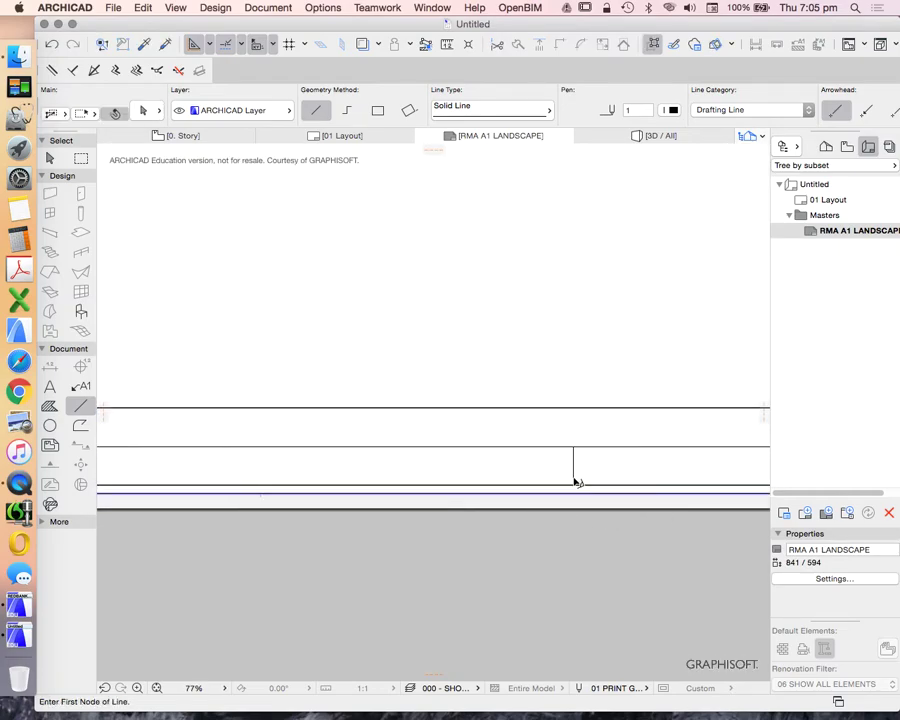
key(Escape)
Stretch the vertical line's top end up to the top title-block line.
click(574, 463)
scroll(574, 440, up, 1)
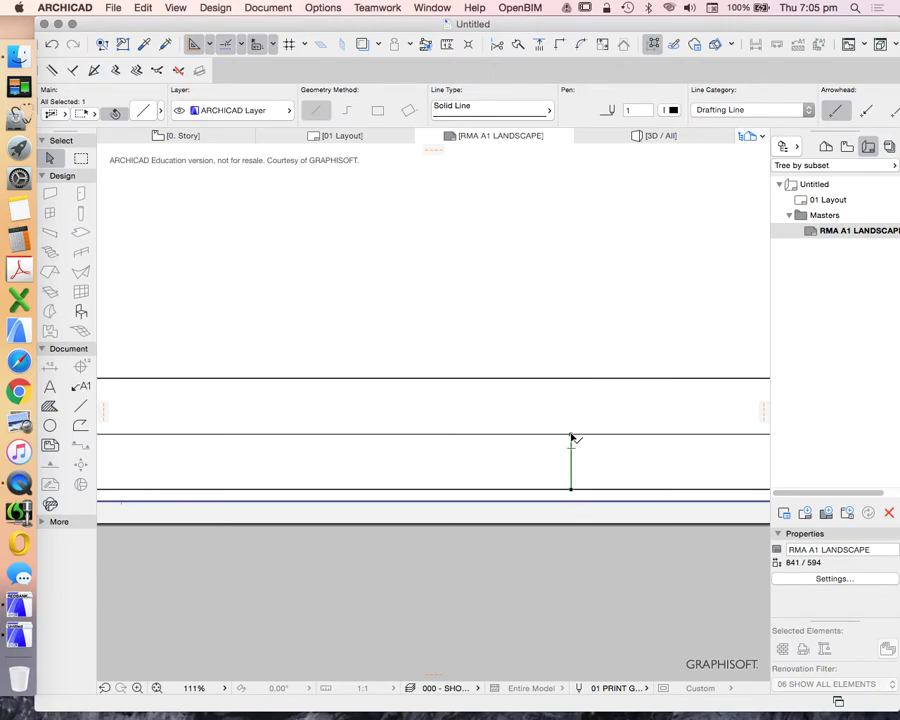
click(572, 436)
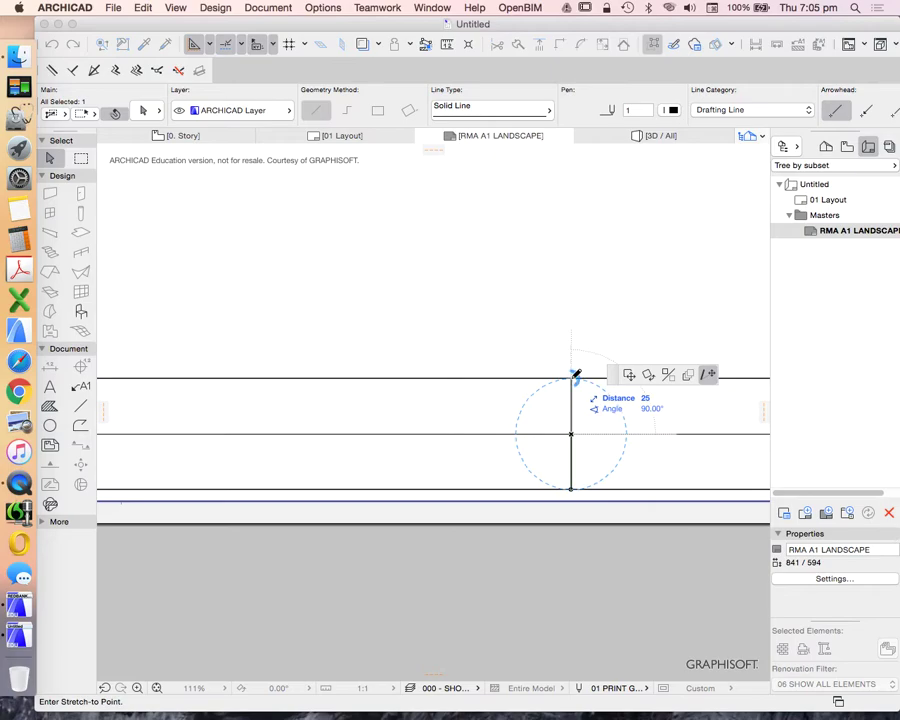
click(571, 378)
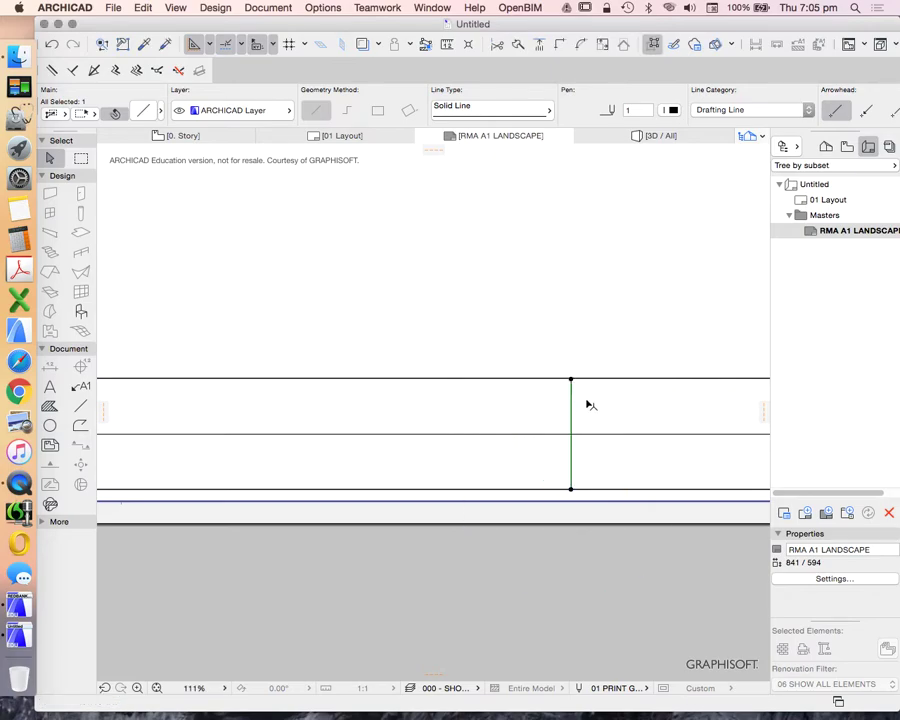
scroll(584, 400, down, 5)
scroll(464, 414, up, 4)
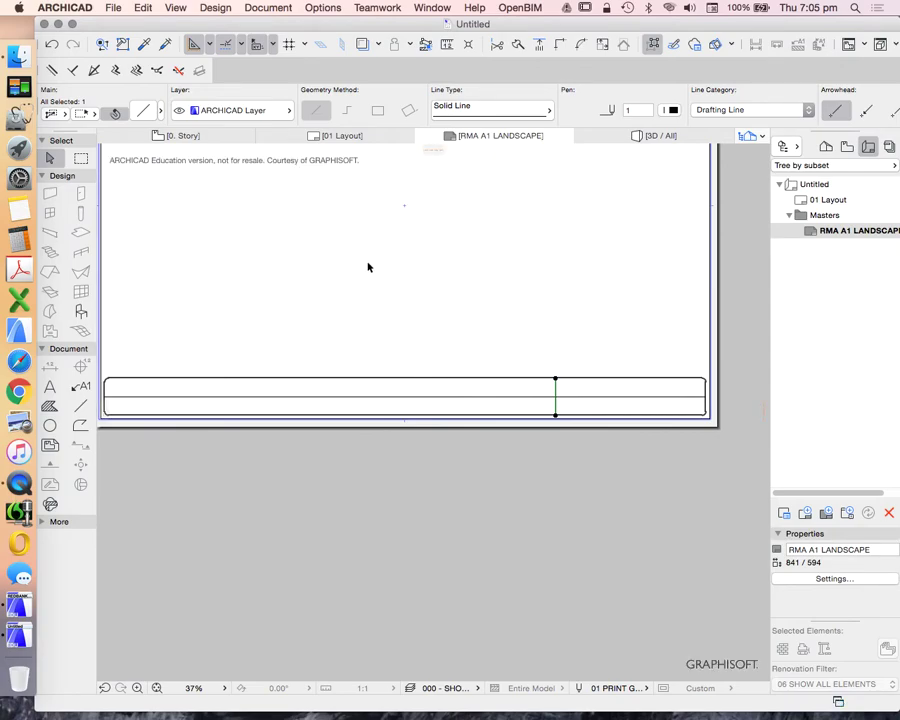
right_click(368, 267)
Drag multiple copies of the vertical divider onto the quarter points, making three evenly spaced dividers.
mouse_move(452, 377)
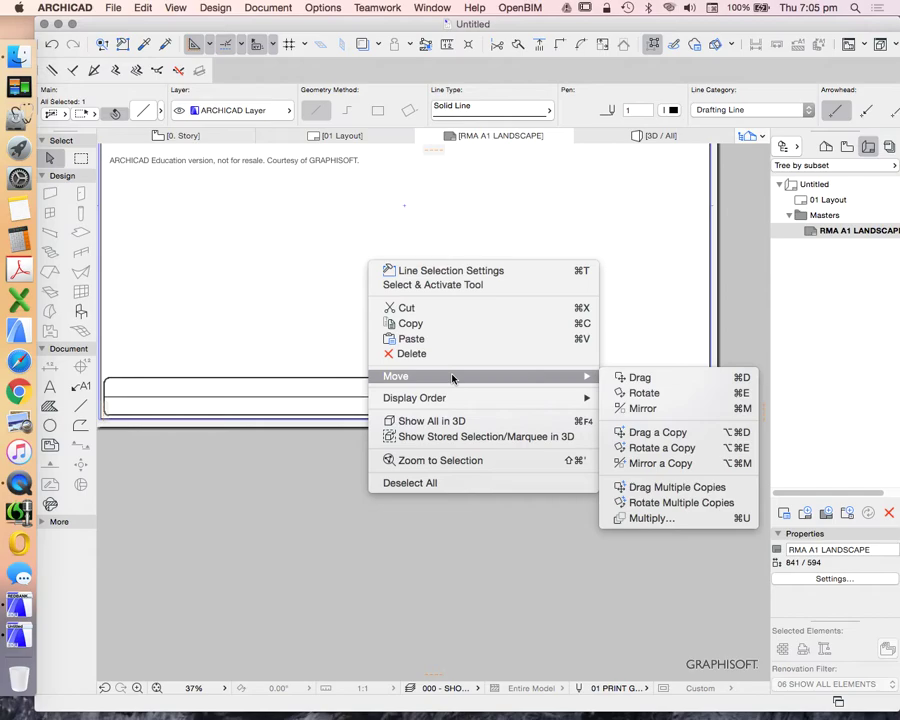
click(676, 488)
scroll(488, 432, up, 3)
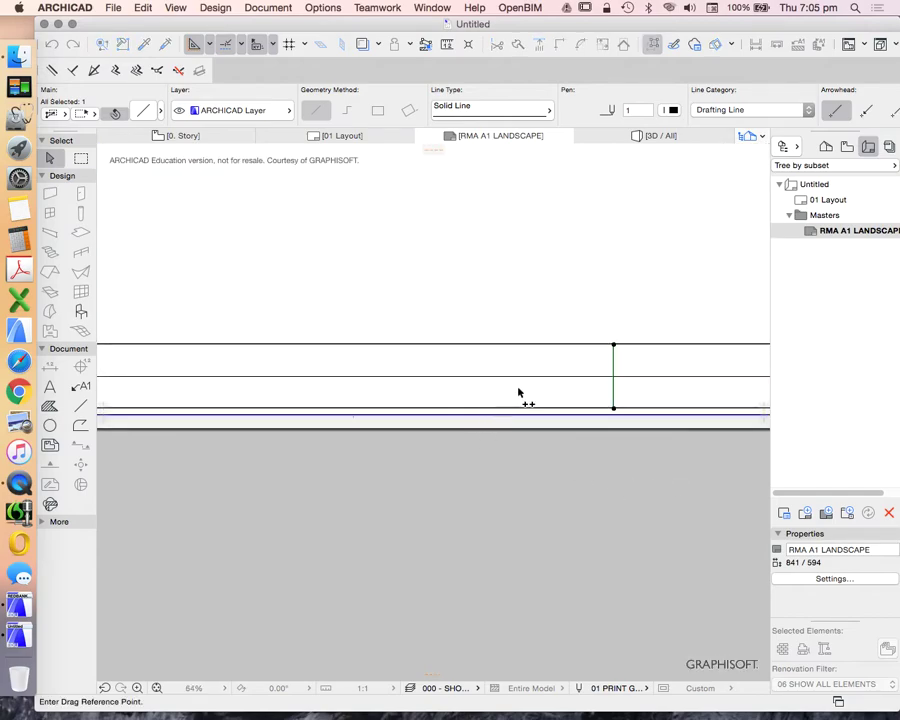
click(614, 380)
scroll(614, 384, down, 3)
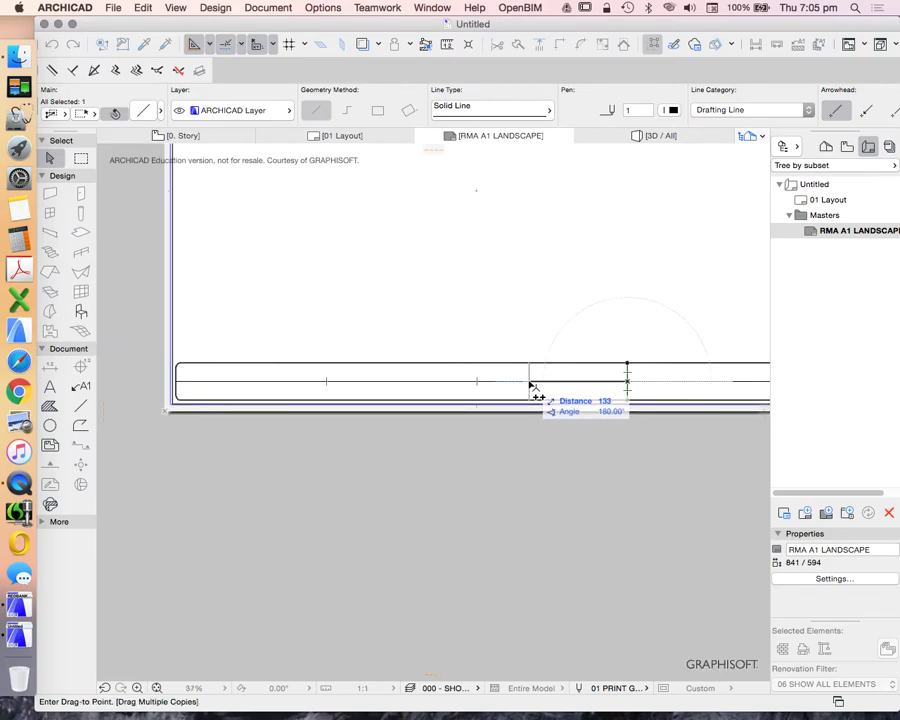
click(477, 384)
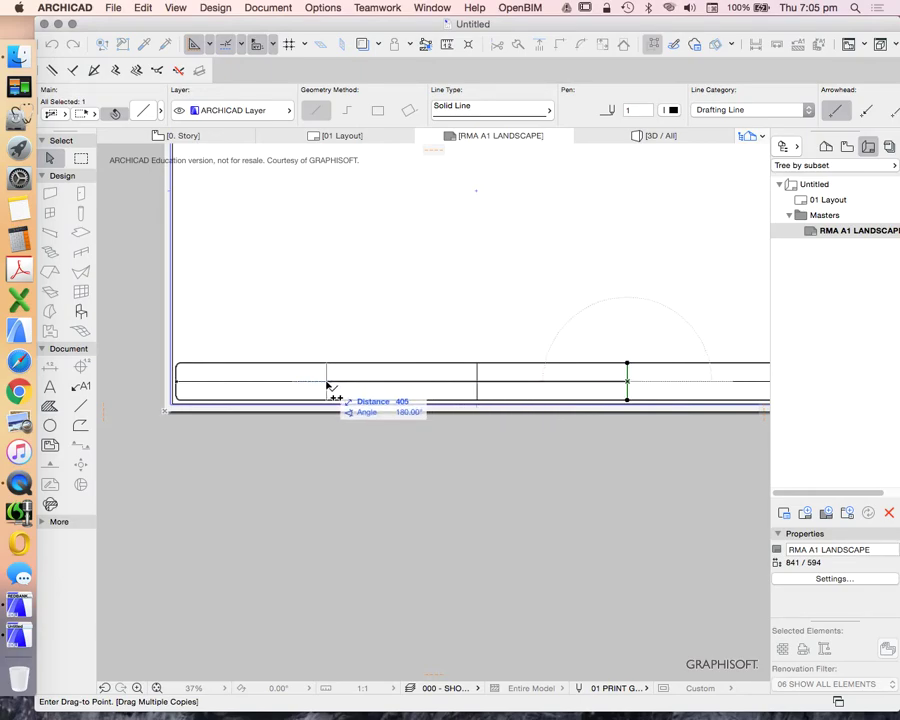
scroll(368, 436, down, 6)
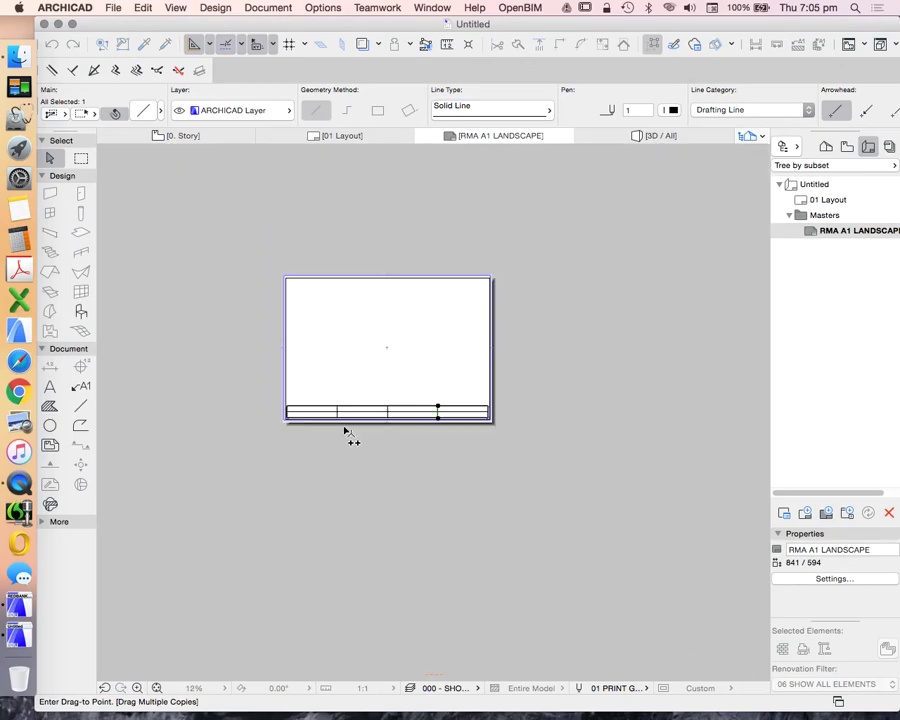
scroll(432, 412, up, 2)
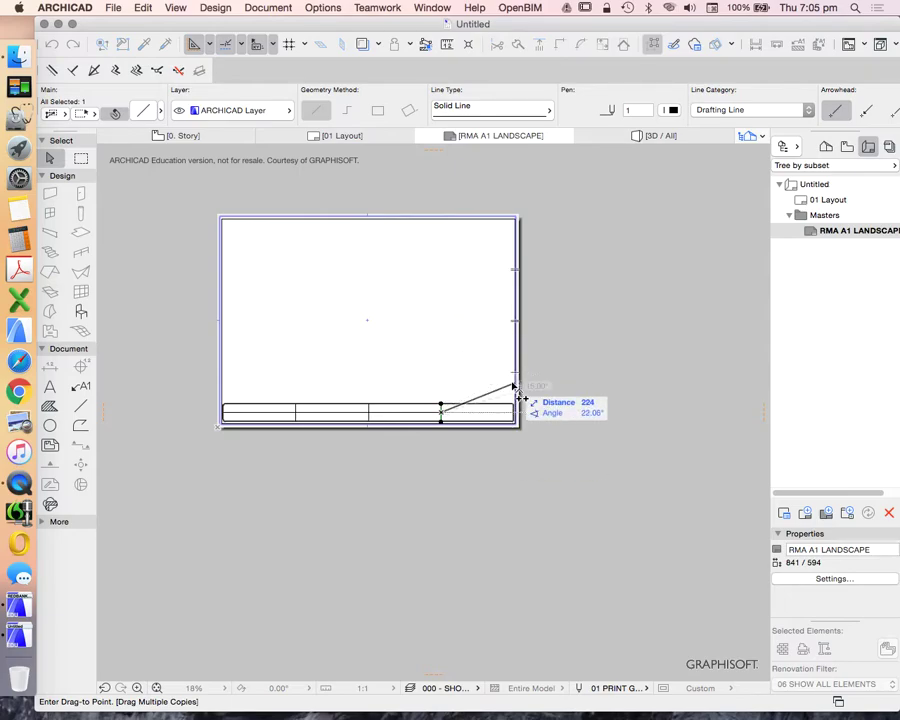
click(421, 341)
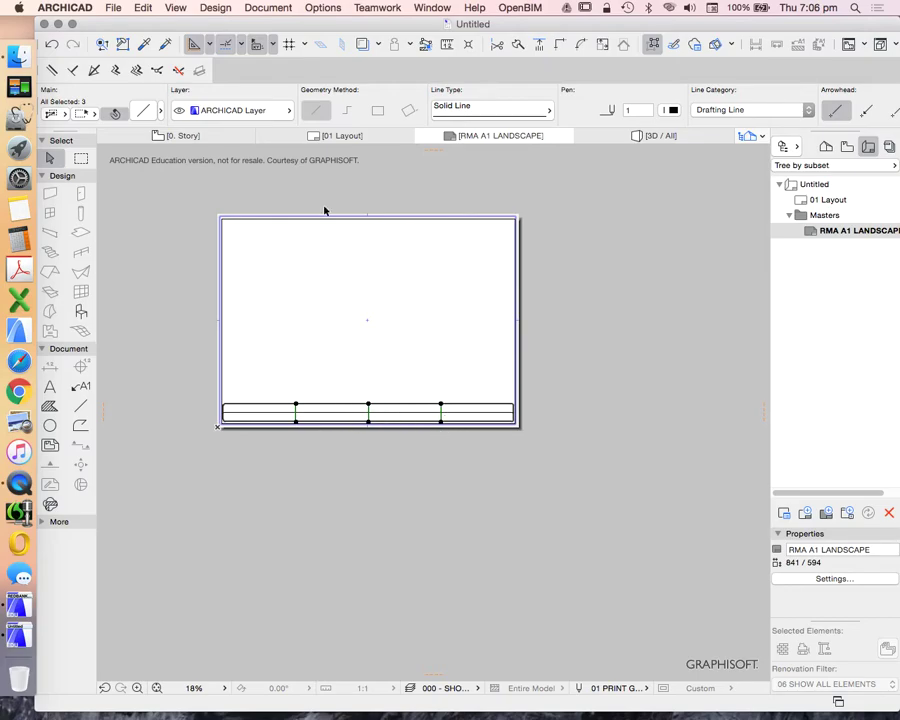
Group the three vertical divider lines together, then select one of them.
click(143, 7)
mouse_move(241, 204)
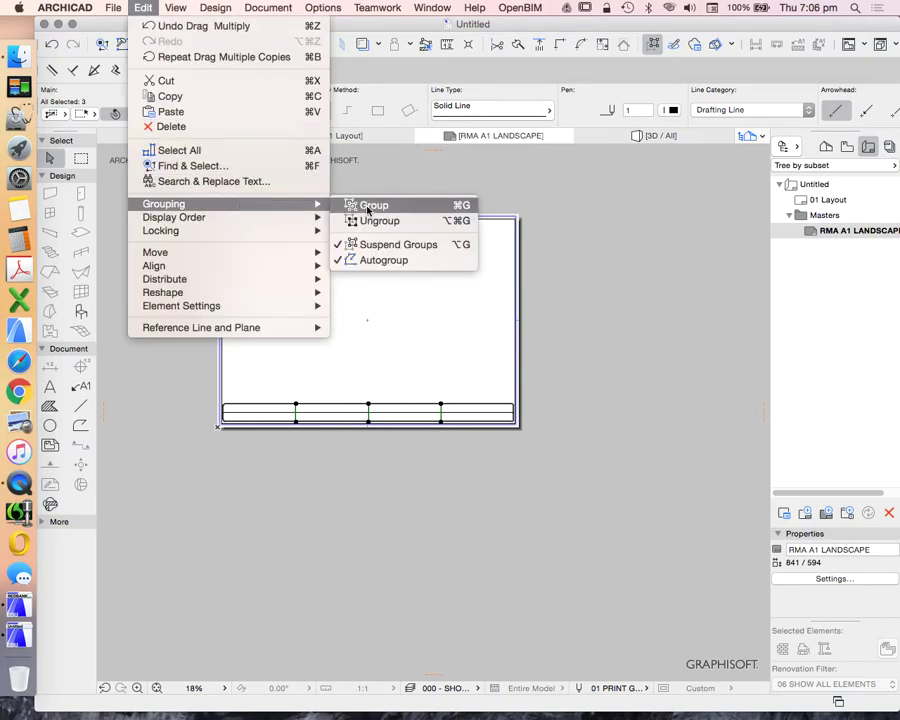
click(365, 204)
scroll(410, 432, up, 3)
click(408, 476)
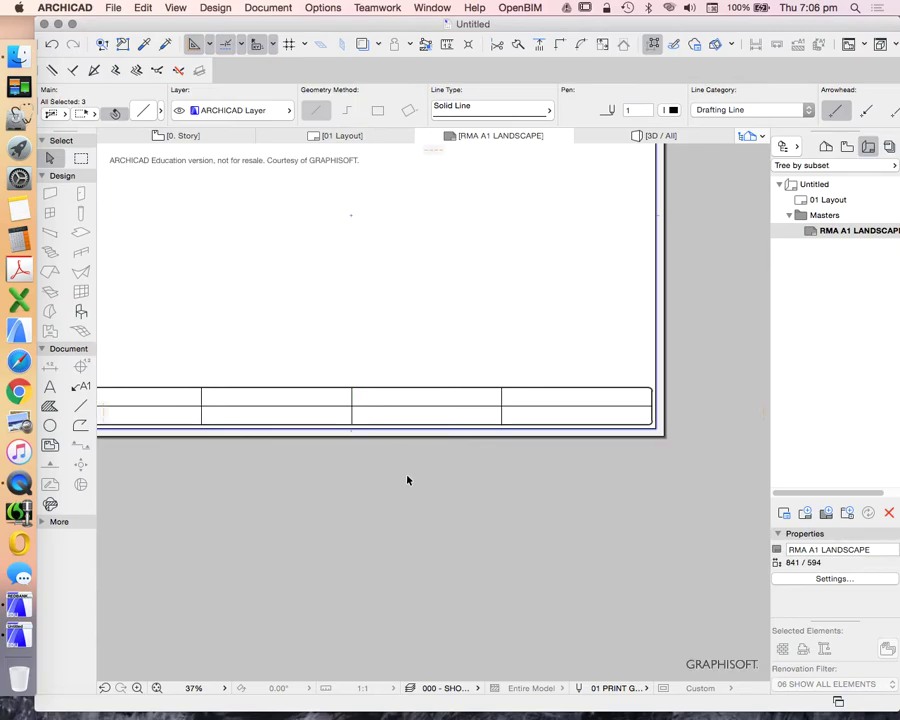
scroll(518, 424, down, 2)
click(510, 417)
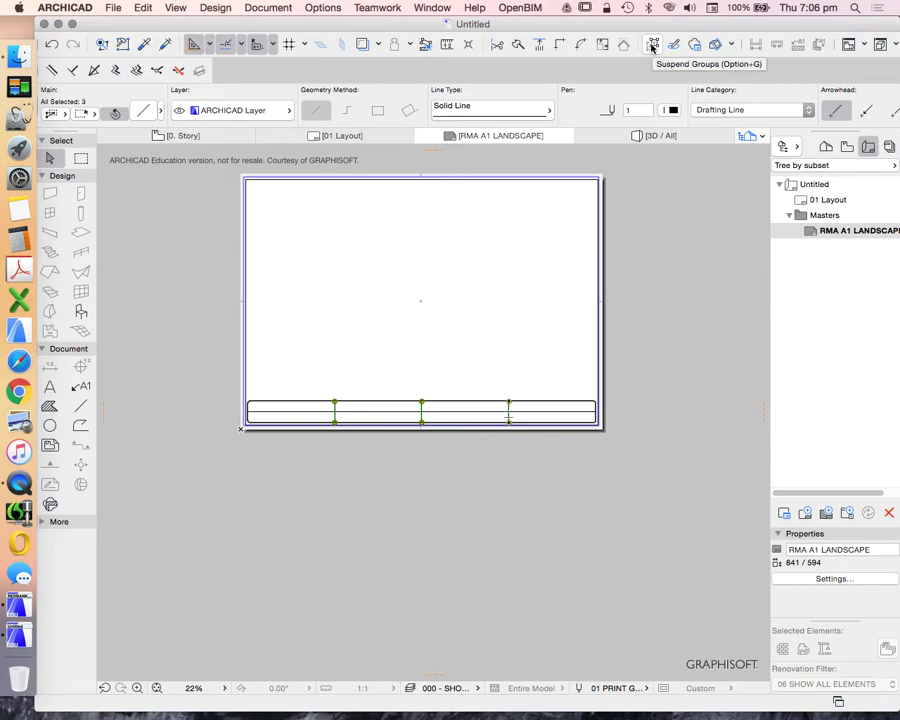
Turn on Suspend Groups so a single divider line can be selected on its own.
click(652, 46)
scroll(535, 425, up, 5)
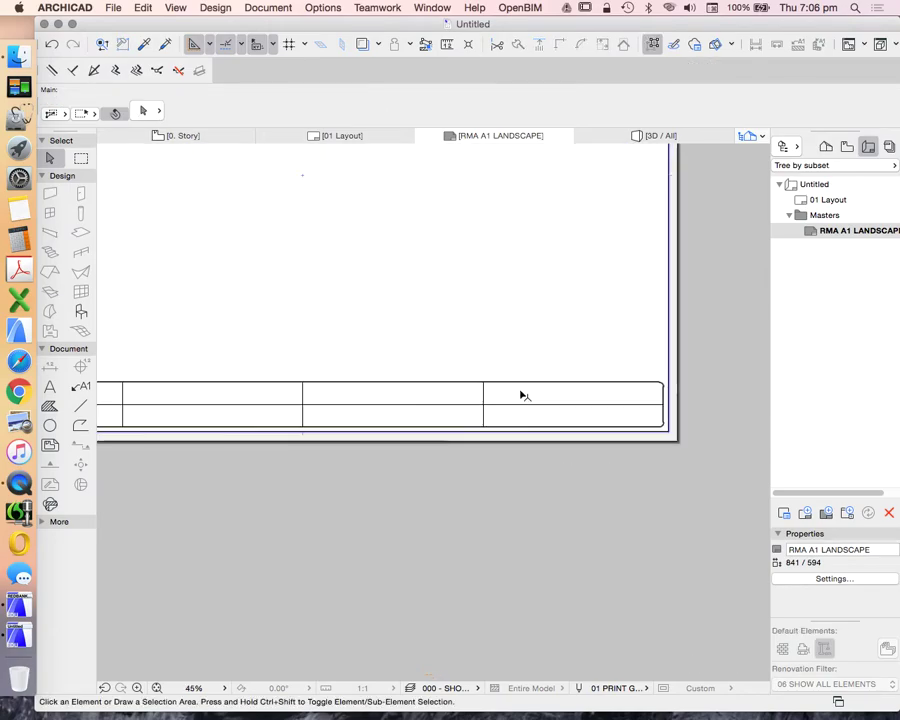
click(486, 394)
scroll(488, 396, down, 3)
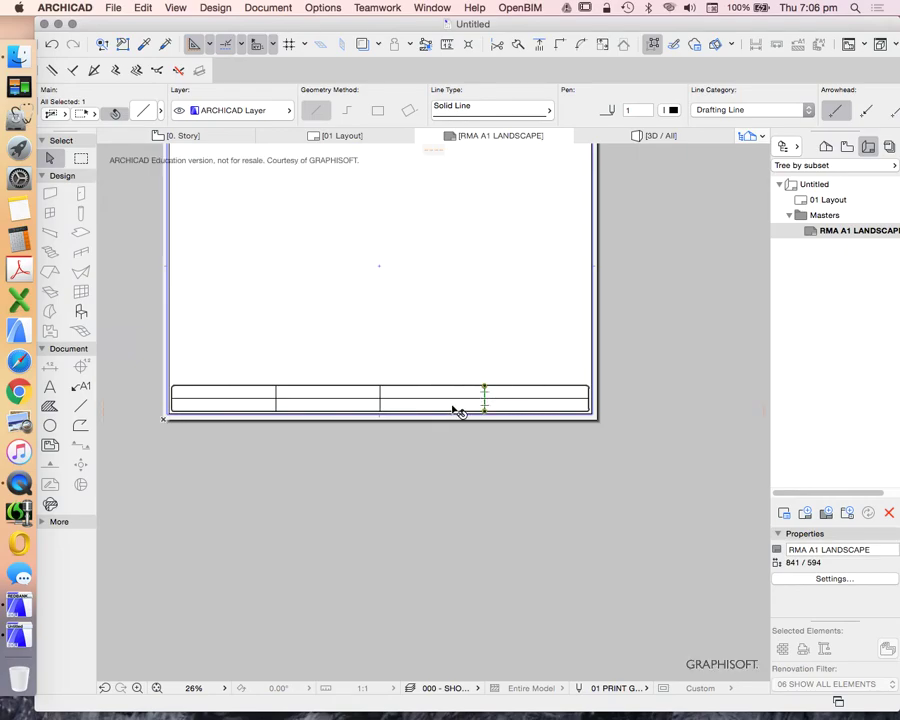
click(421, 470)
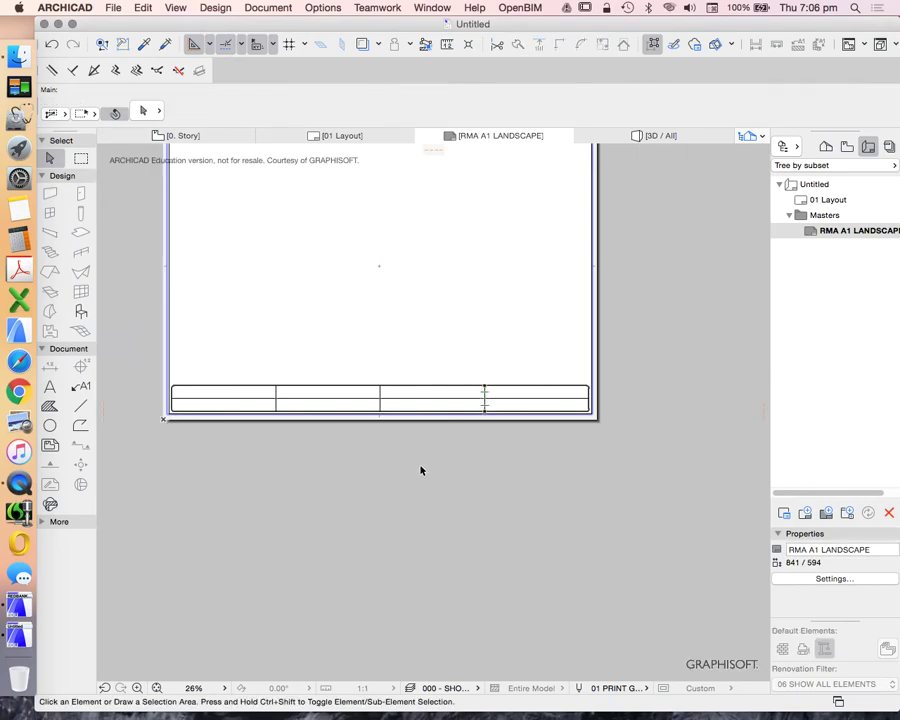
click(82, 406)
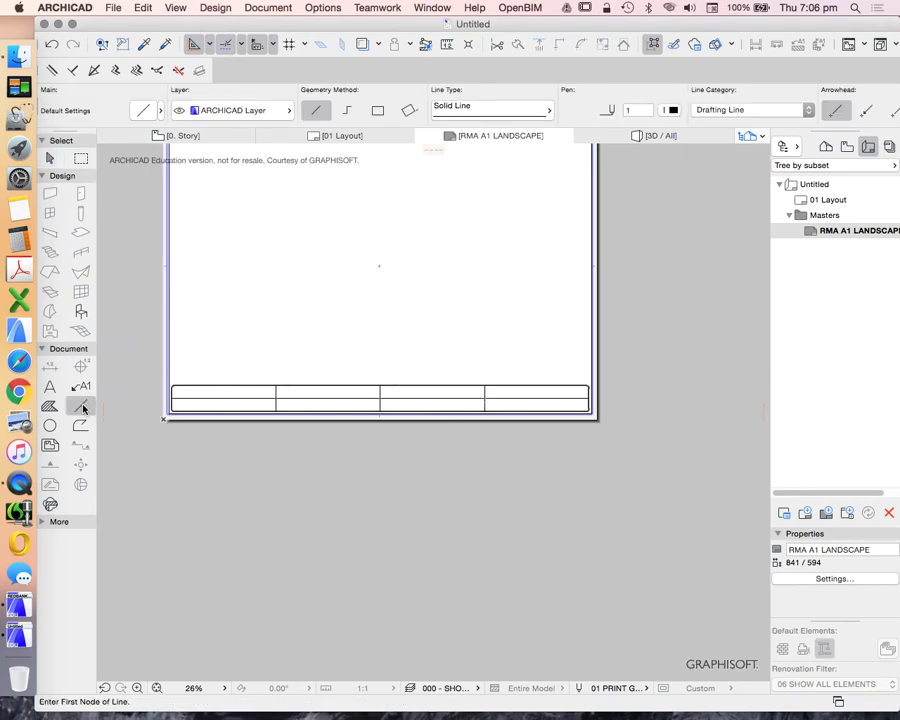
click(378, 111)
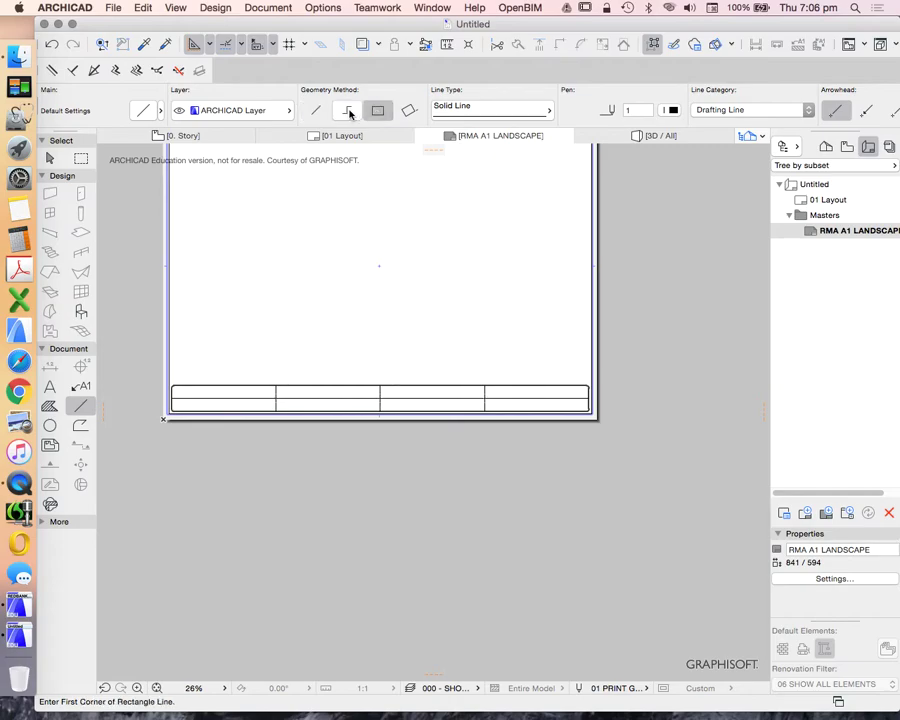
click(281, 212)
click(451, 310)
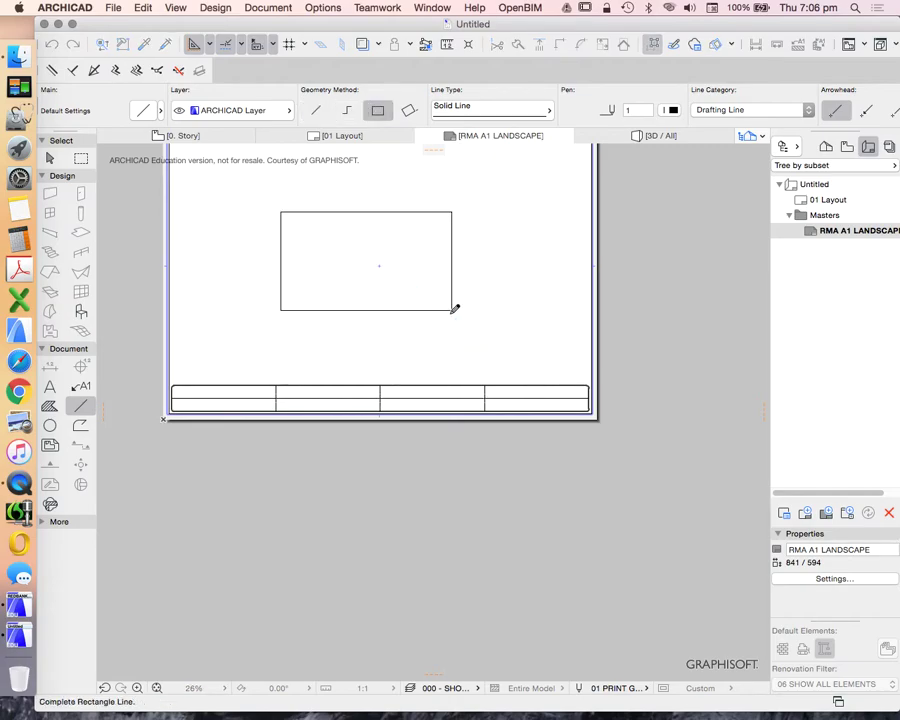
shift+click(436, 312)
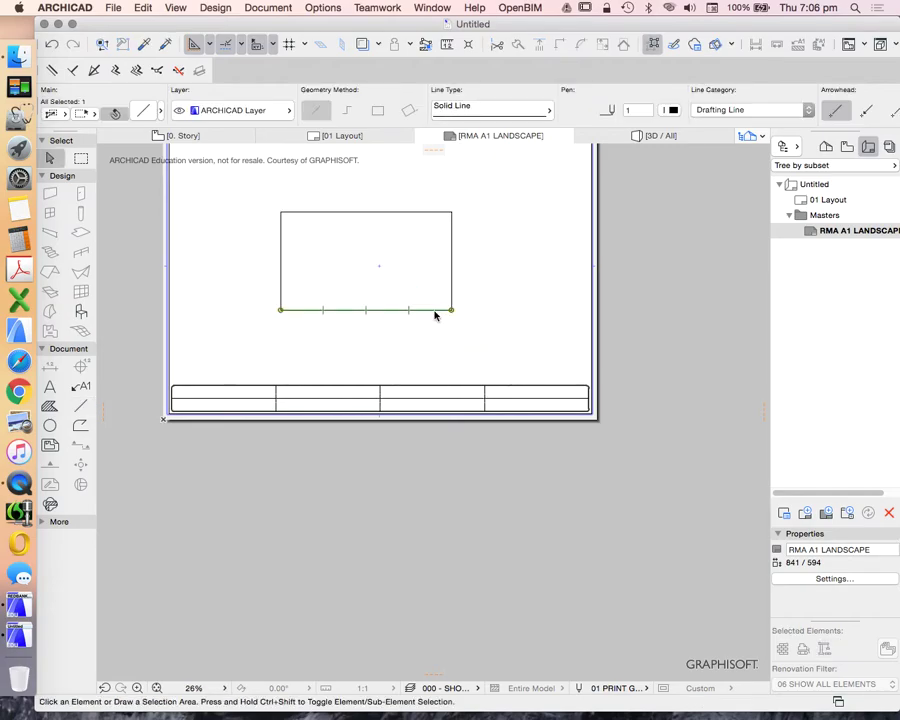
click(652, 44)
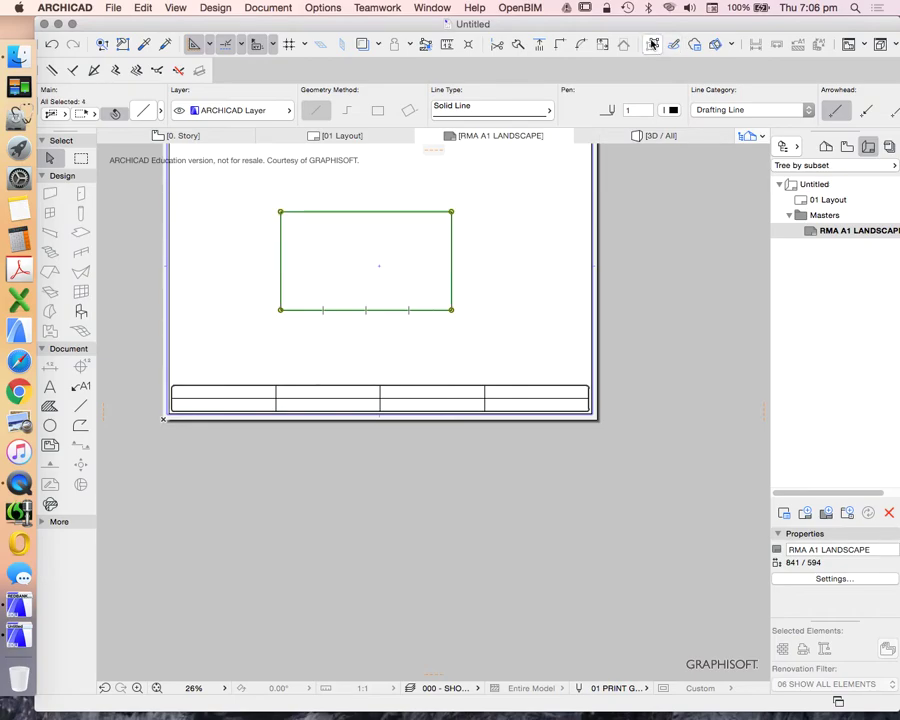
click(452, 213)
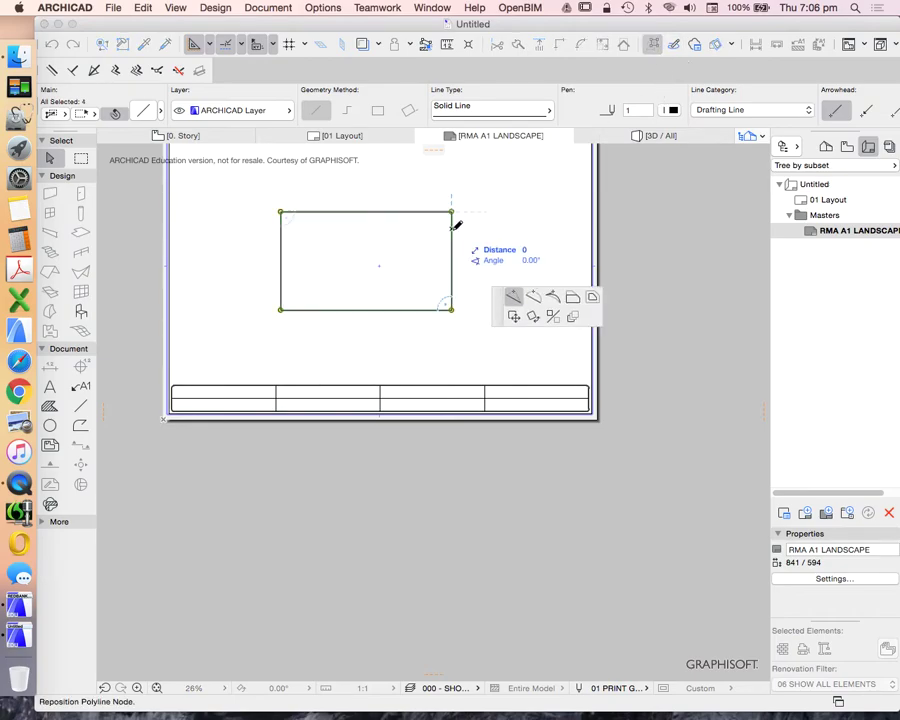
key(Escape)
click(452, 240)
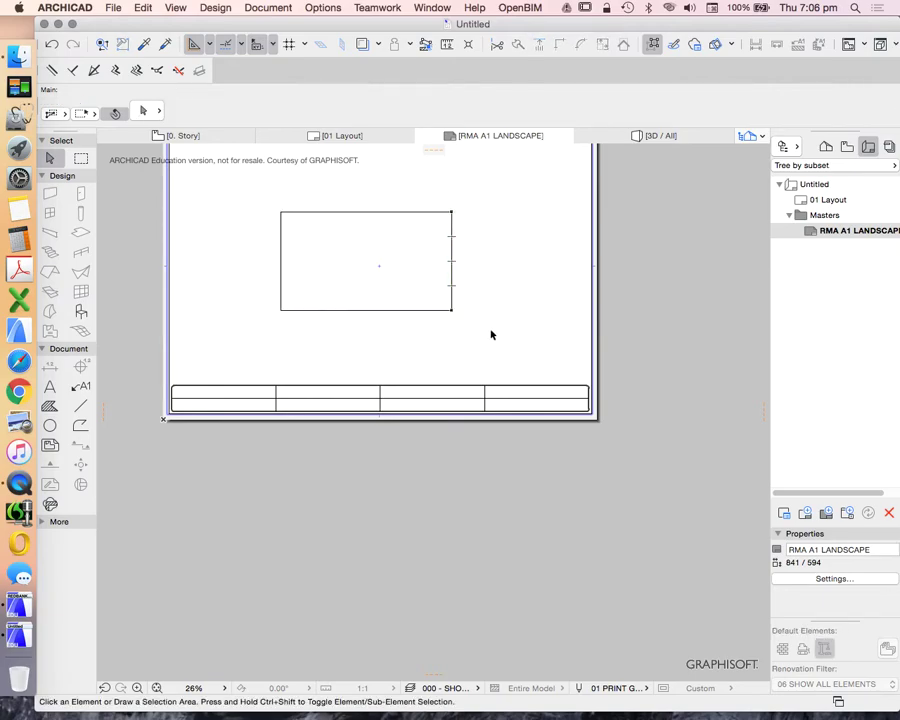
drag(490, 330, 253, 195)
key(Delete)
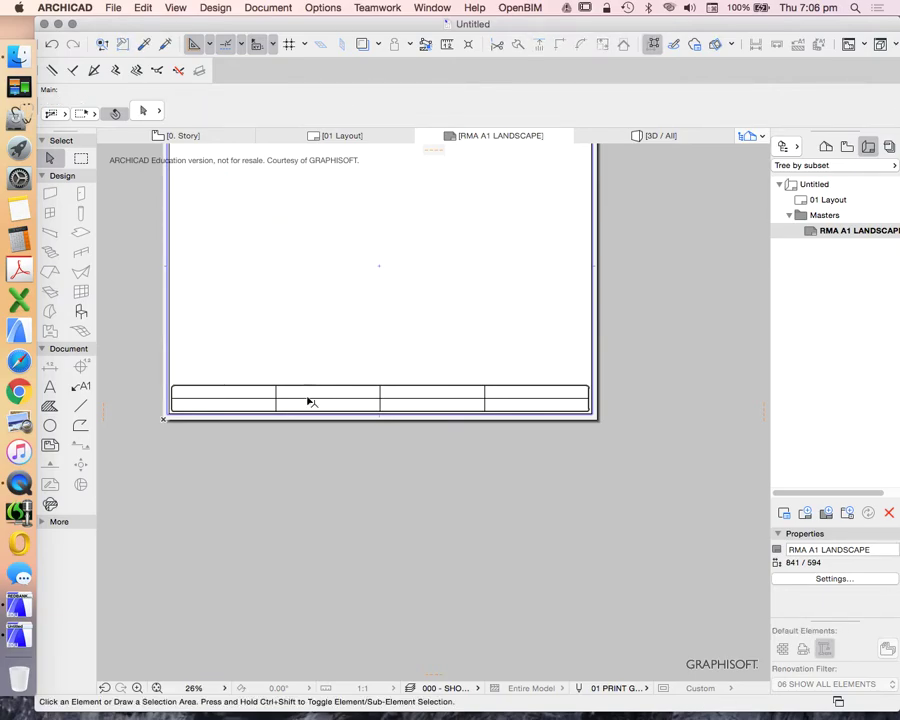
click(80, 425)
click(80, 406)
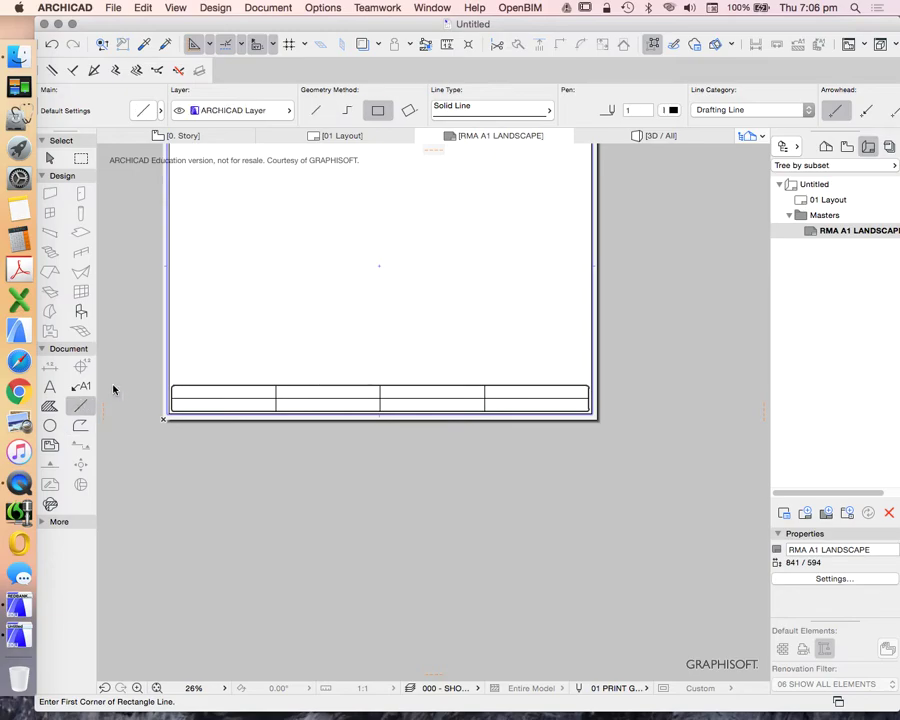
click(81, 425)
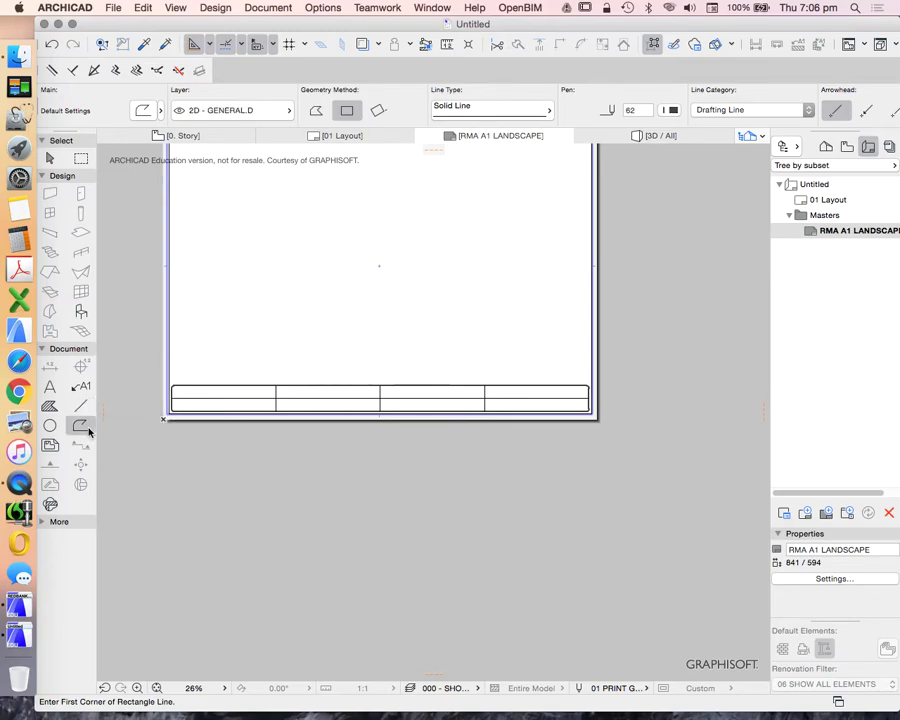
click(310, 222)
click(408, 294)
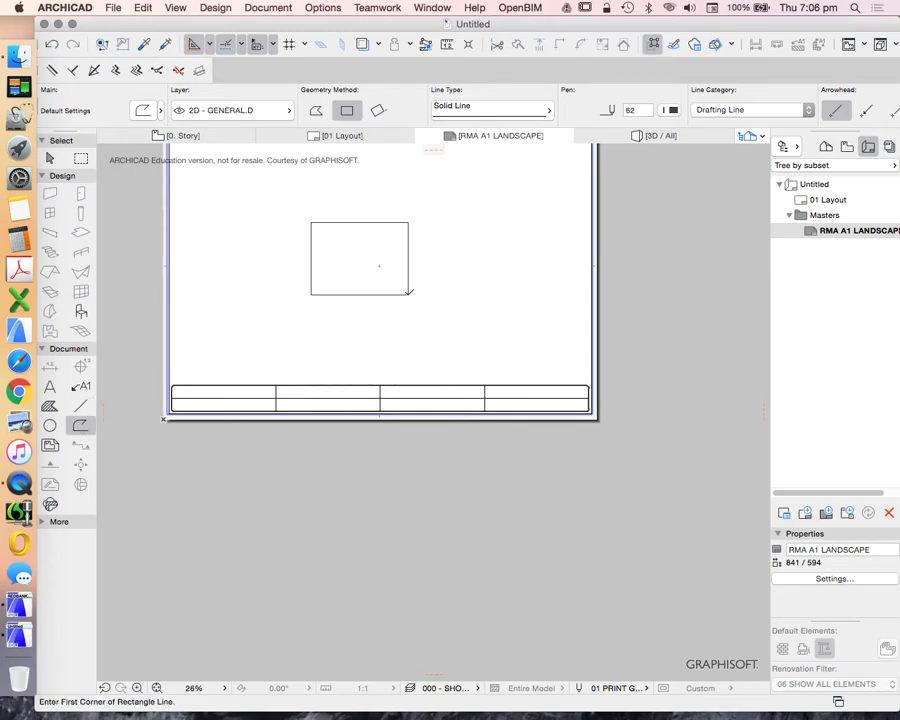
key(Escape)
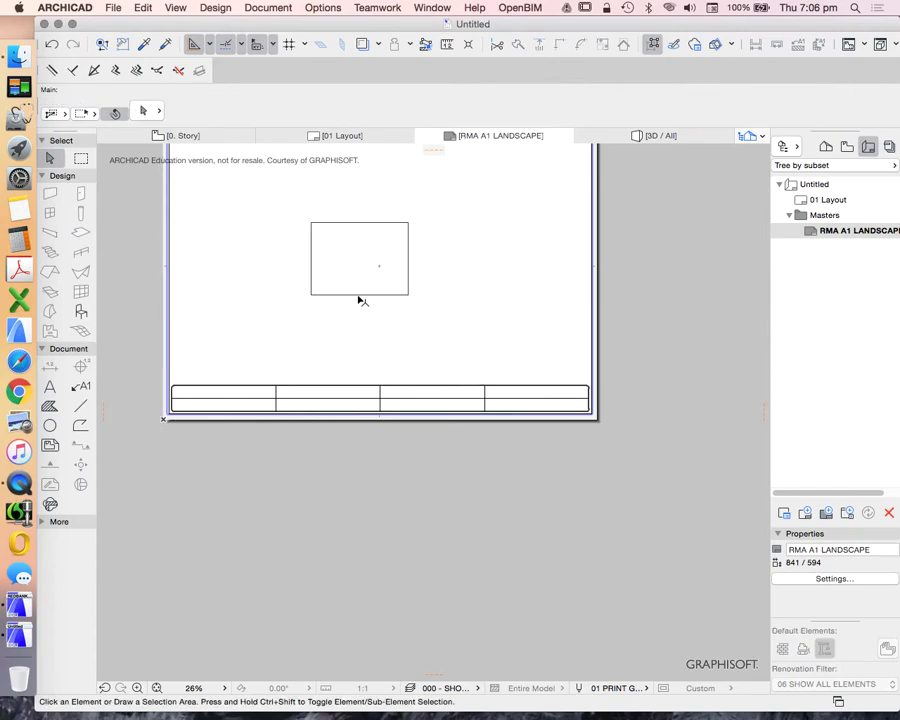
click(80, 406)
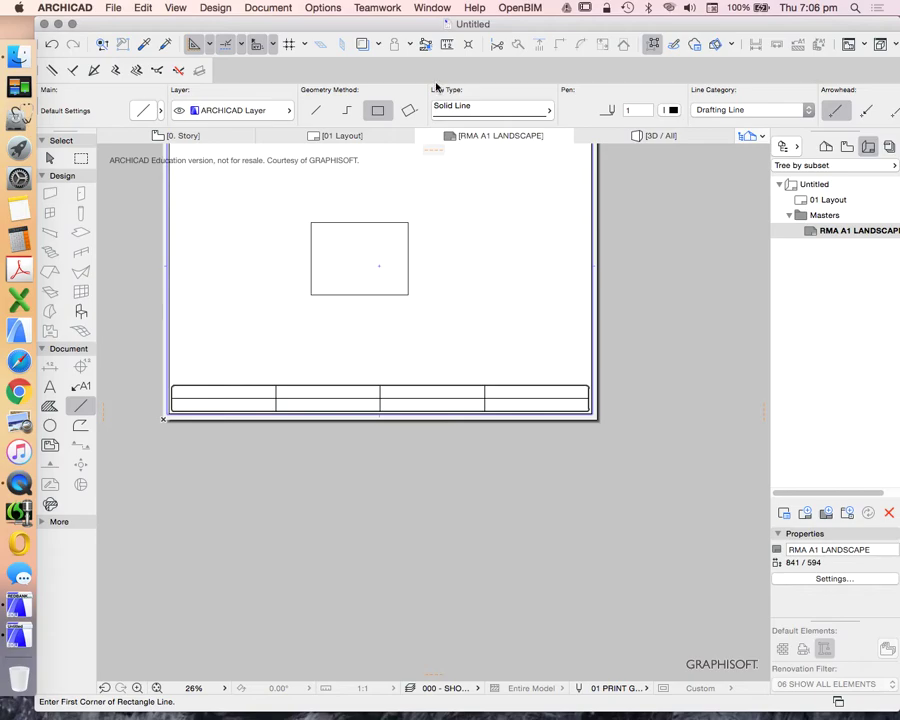
key(Escape)
click(347, 223)
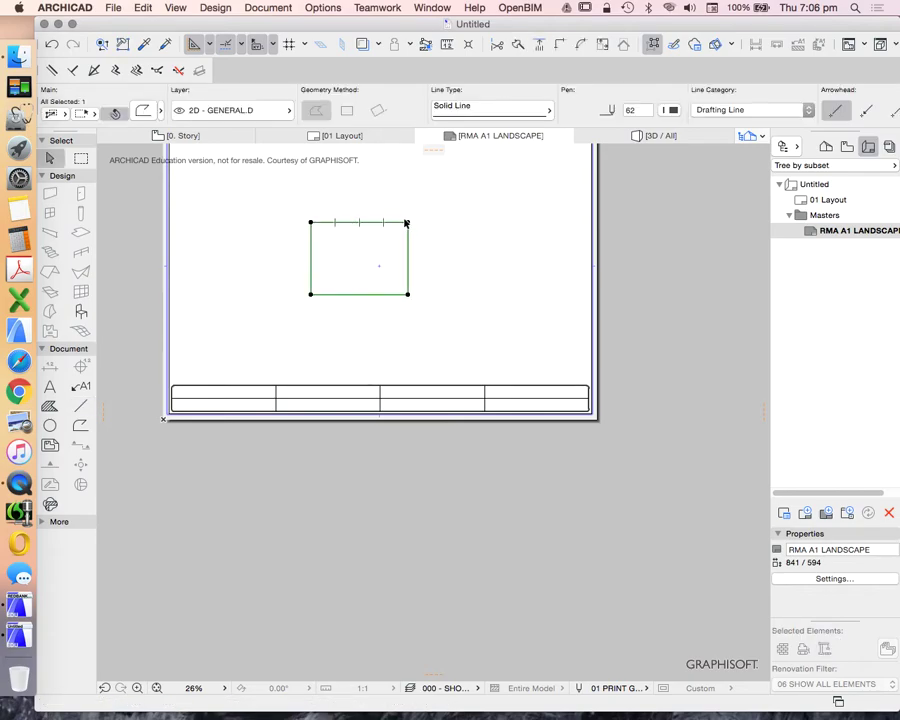
key(Delete)
scroll(222, 410, down, 3)
scroll(366, 382, up, 3)
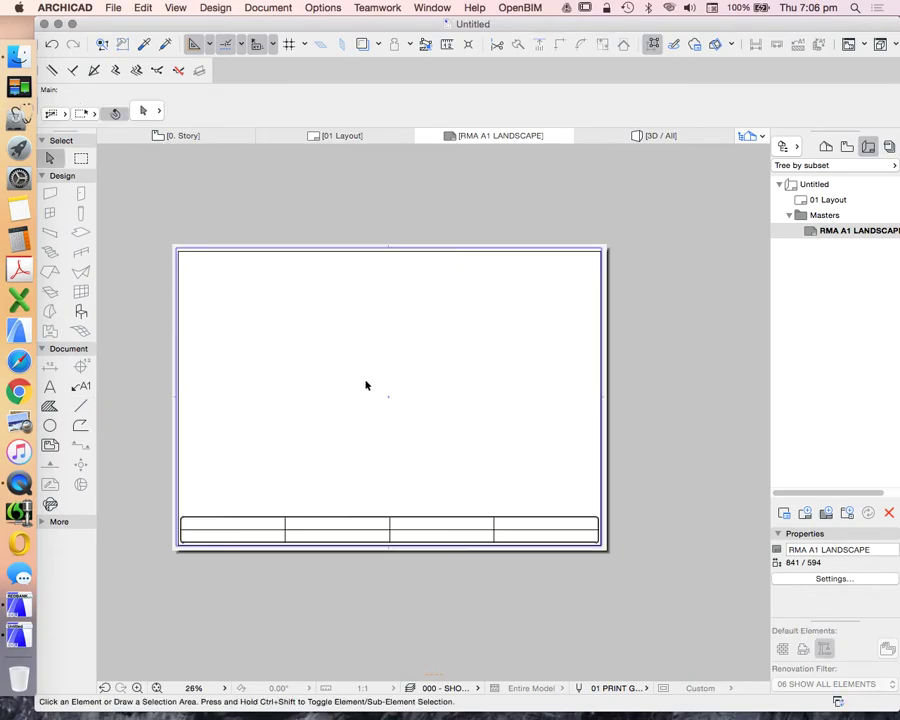
scroll(382, 526, up, 1)
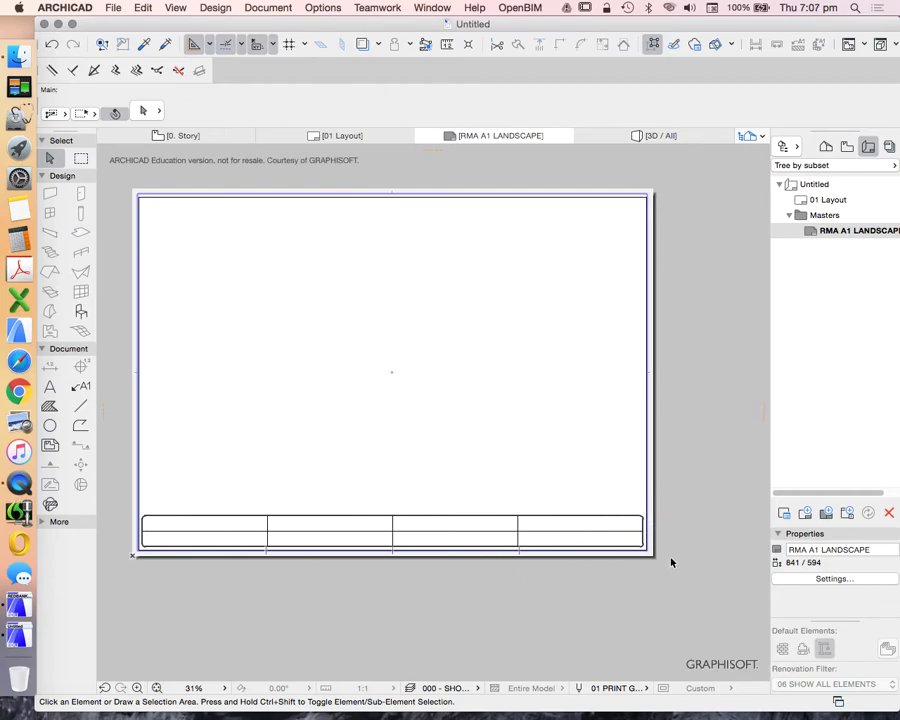
scroll(670, 563, up, 2)
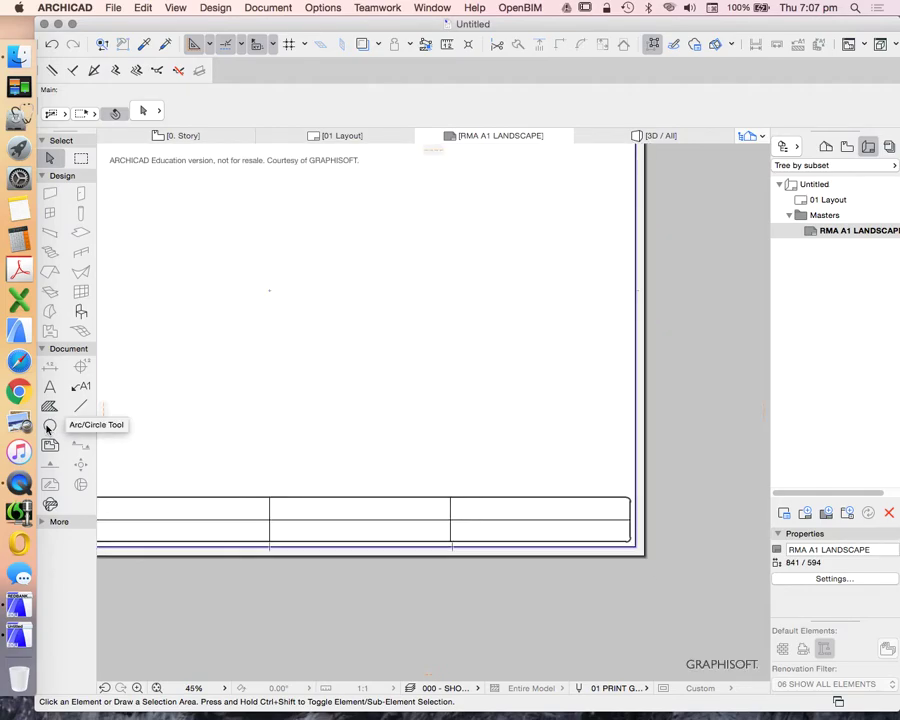
Draw a circle tangent to the top edge, middle rule and a vertical divider of the title block.
click(50, 426)
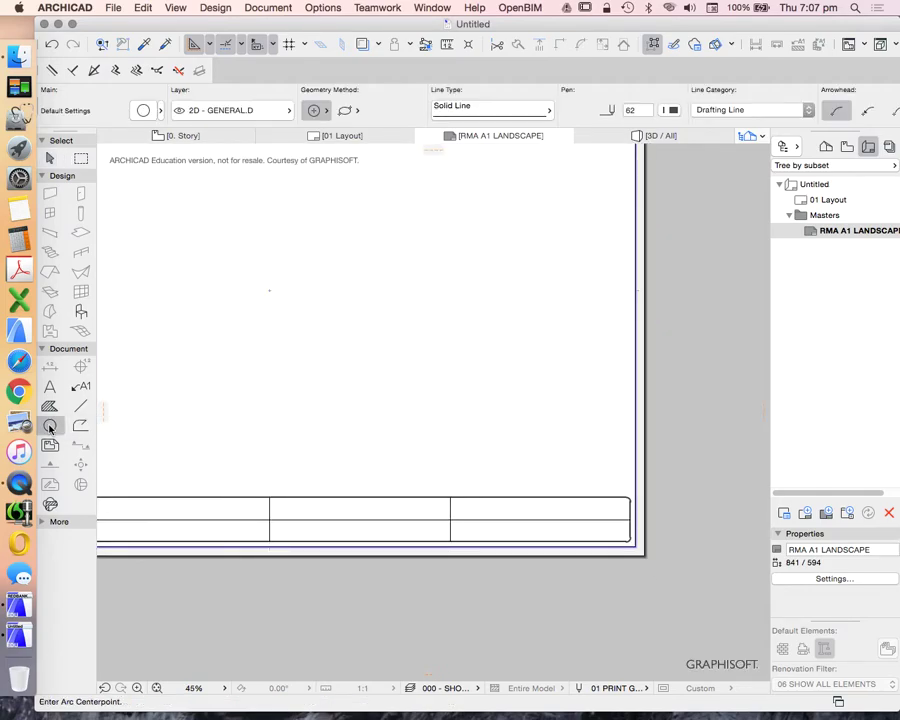
click(315, 111)
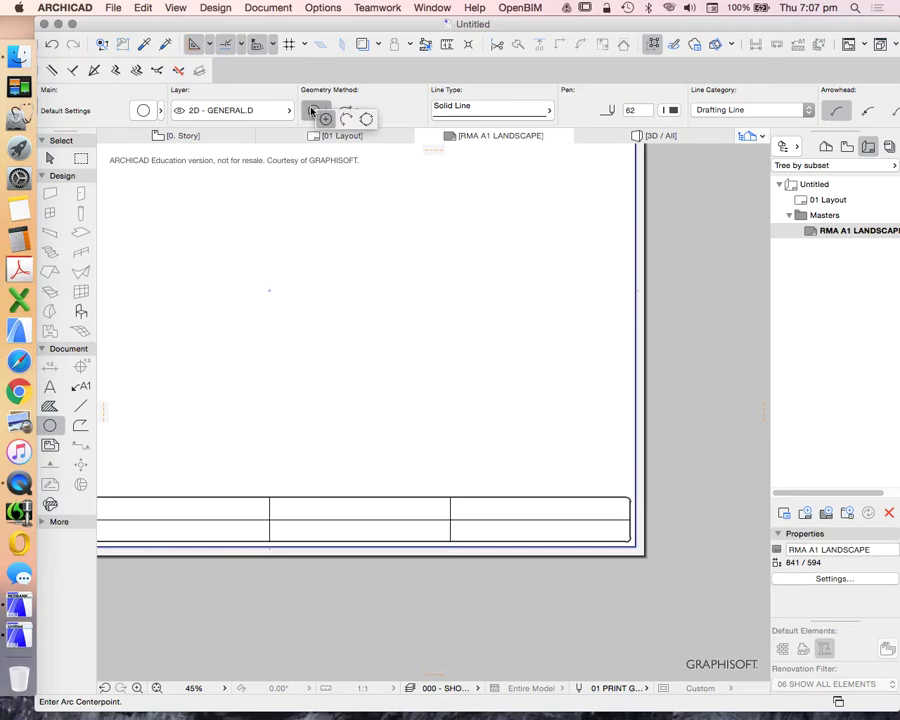
click(367, 120)
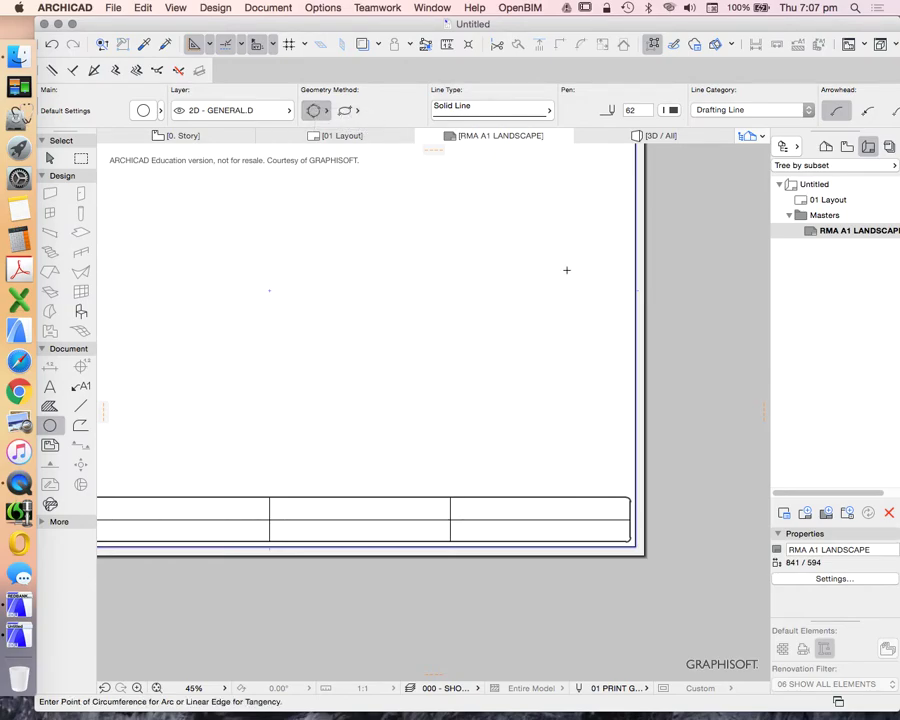
click(314, 115)
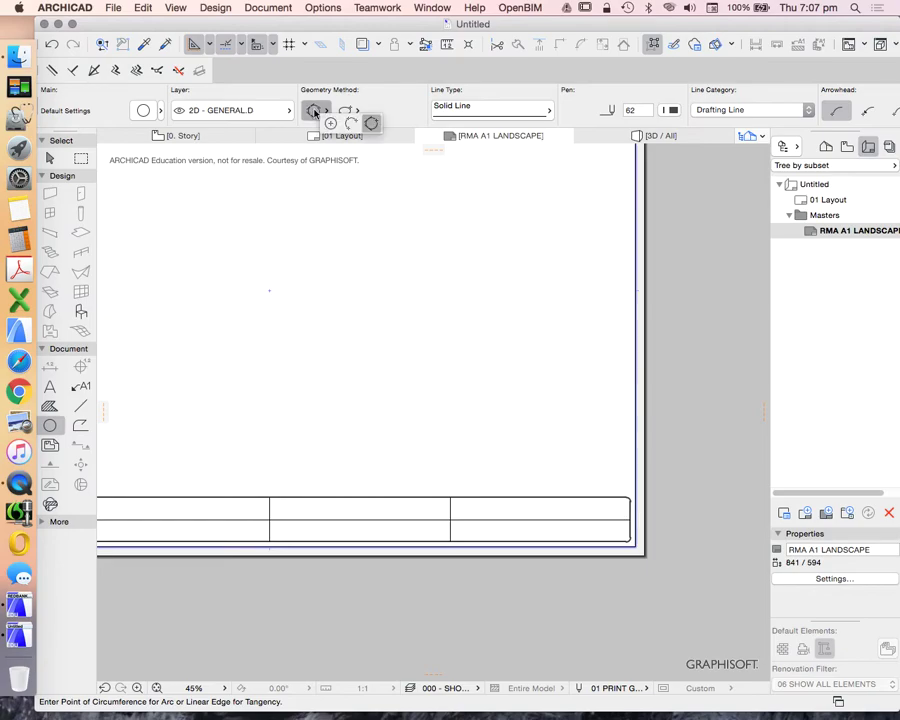
click(368, 122)
scroll(459, 525, up, 5)
scroll(459, 525, up, 5)
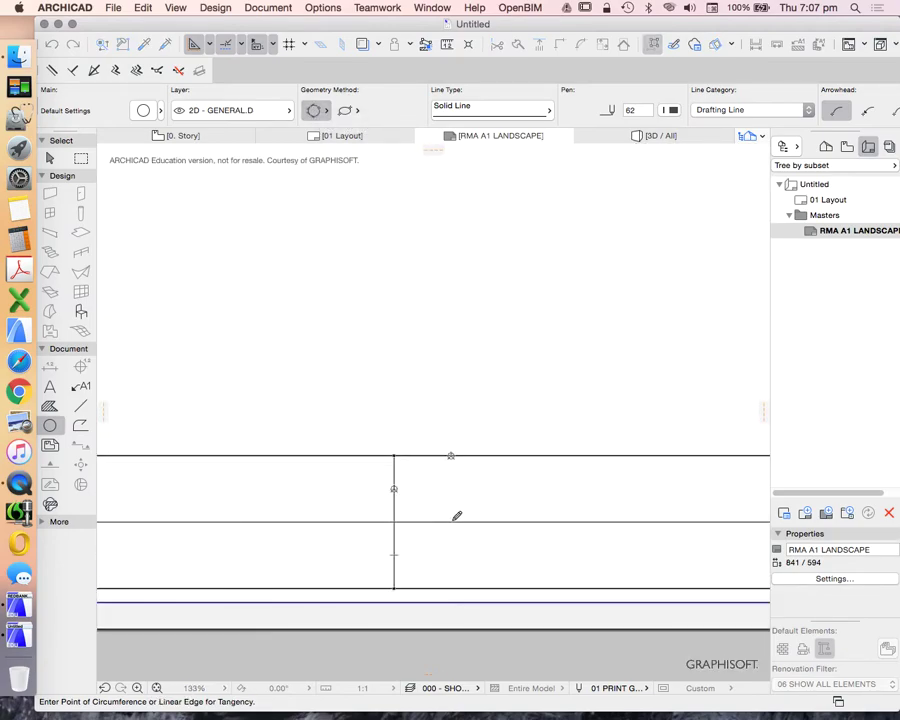
click(455, 520)
click(455, 483)
scroll(428, 500, up, 5)
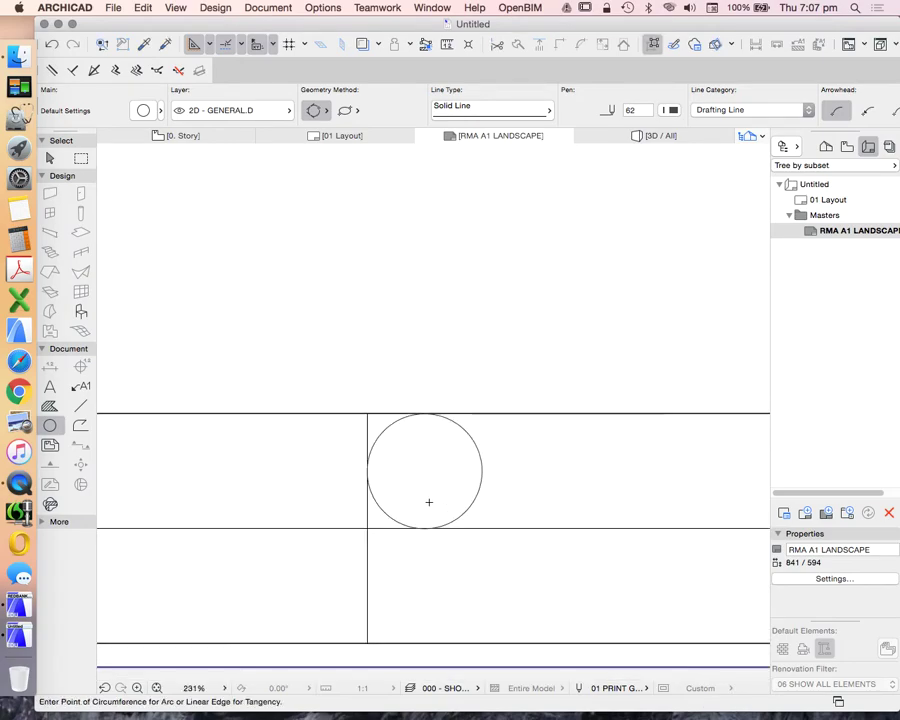
scroll(512, 465, down, 10)
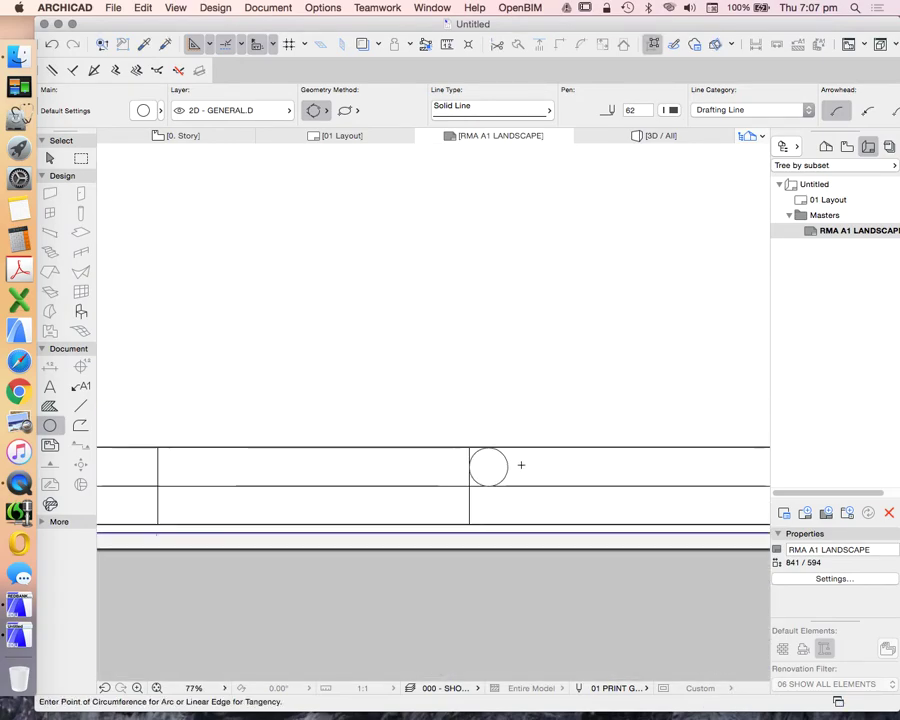
scroll(432, 460, up, 3)
Draw a centre-and-radius quarter arc centred where the divider meets the middle rule.
scroll(398, 467, up, 3)
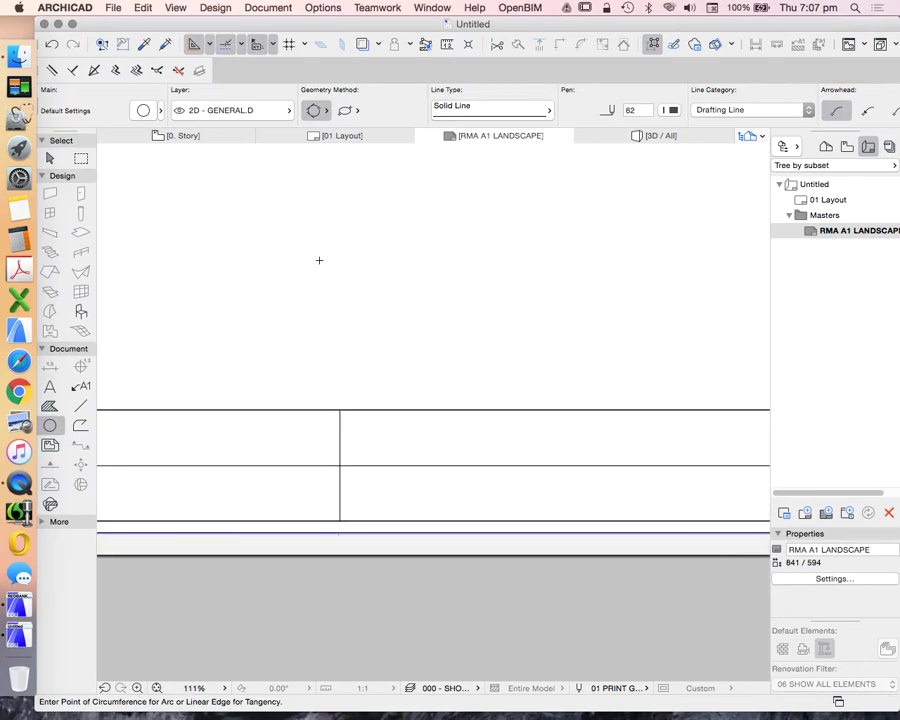
click(313, 109)
click(327, 122)
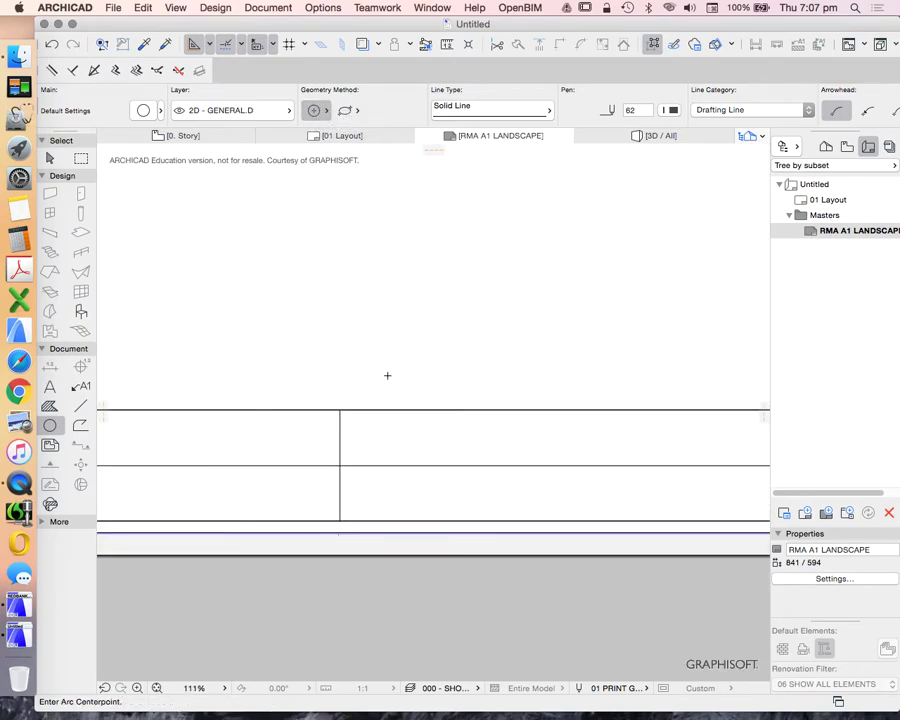
click(340, 465)
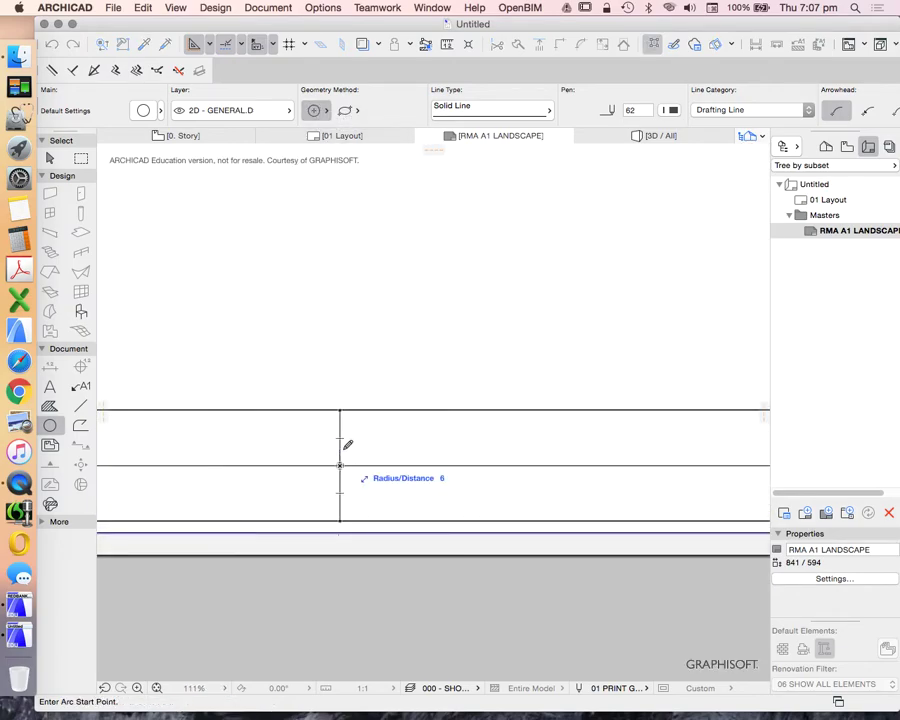
click(340, 409)
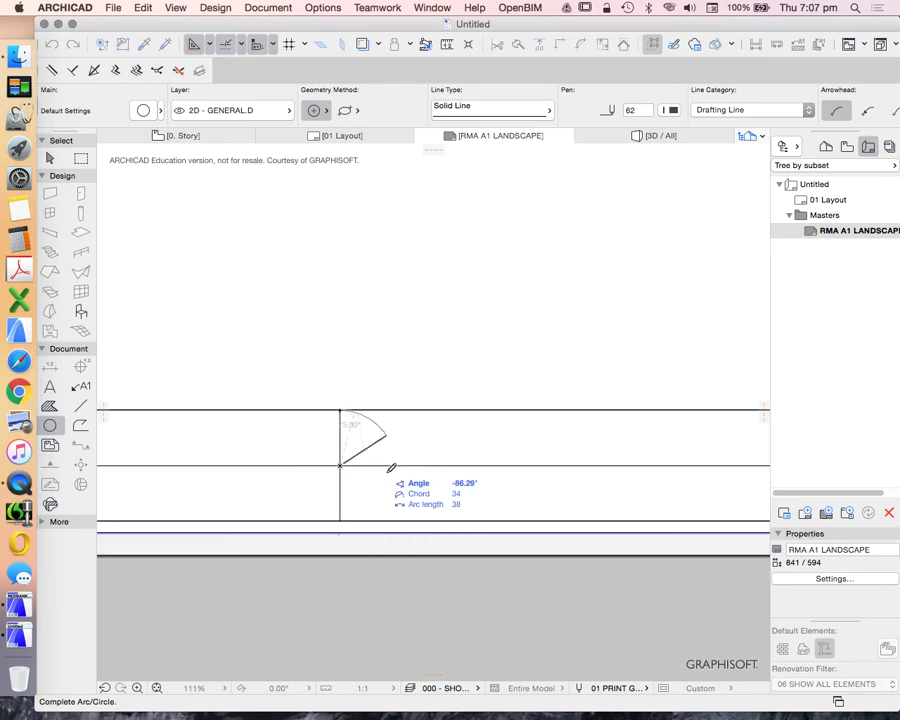
click(418, 461)
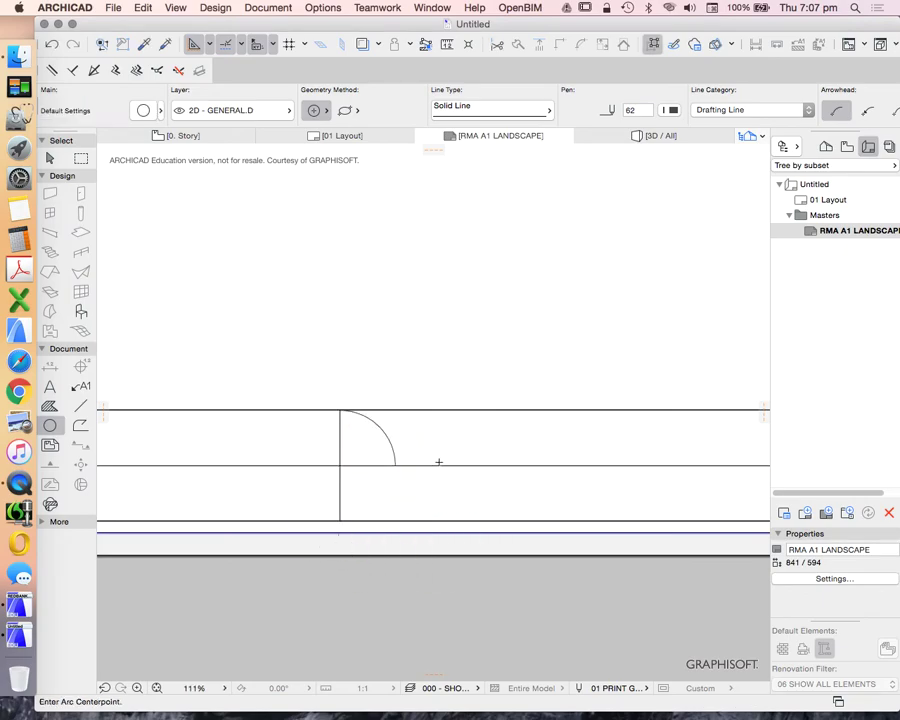
scroll(445, 450, down, 5)
scroll(251, 456, up, 3)
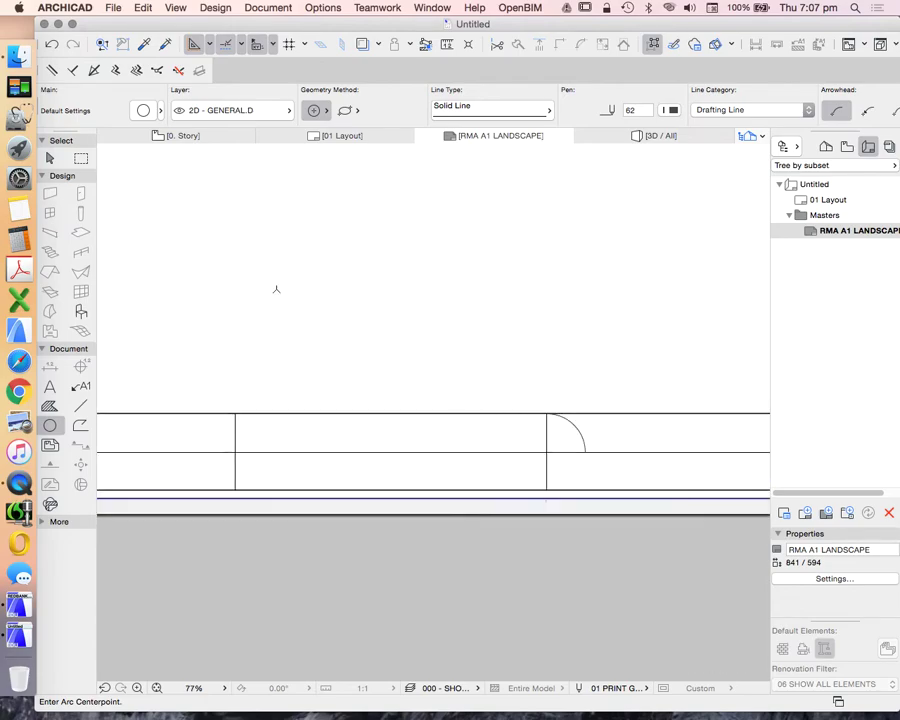
Draw a 3-point semicircle from the divider's top through the middle rule to its bottom.
click(315, 110)
click(343, 121)
scroll(242, 462, up, 4)
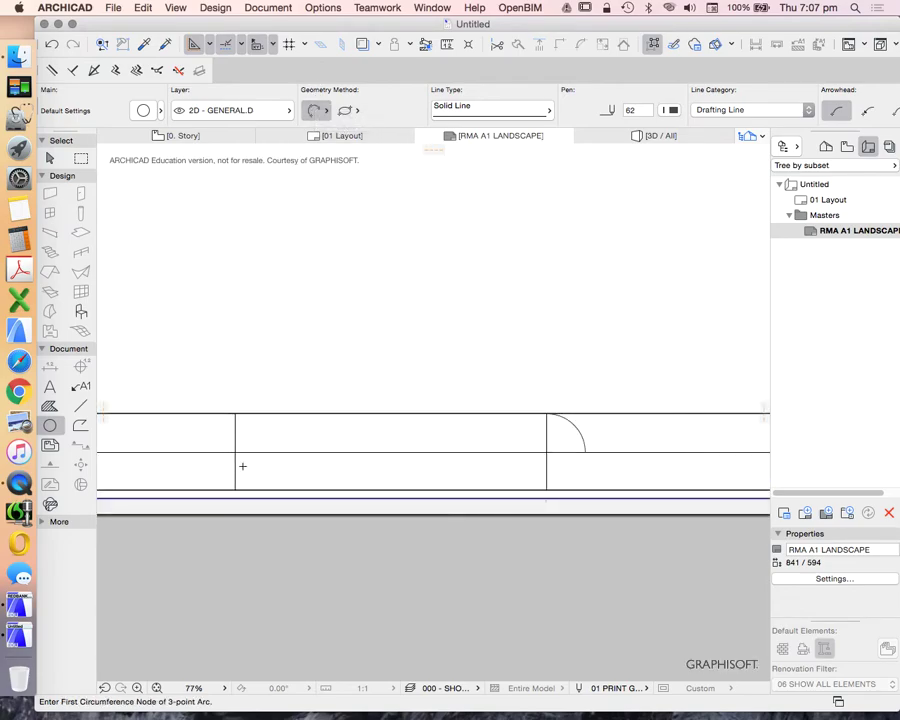
click(265, 334)
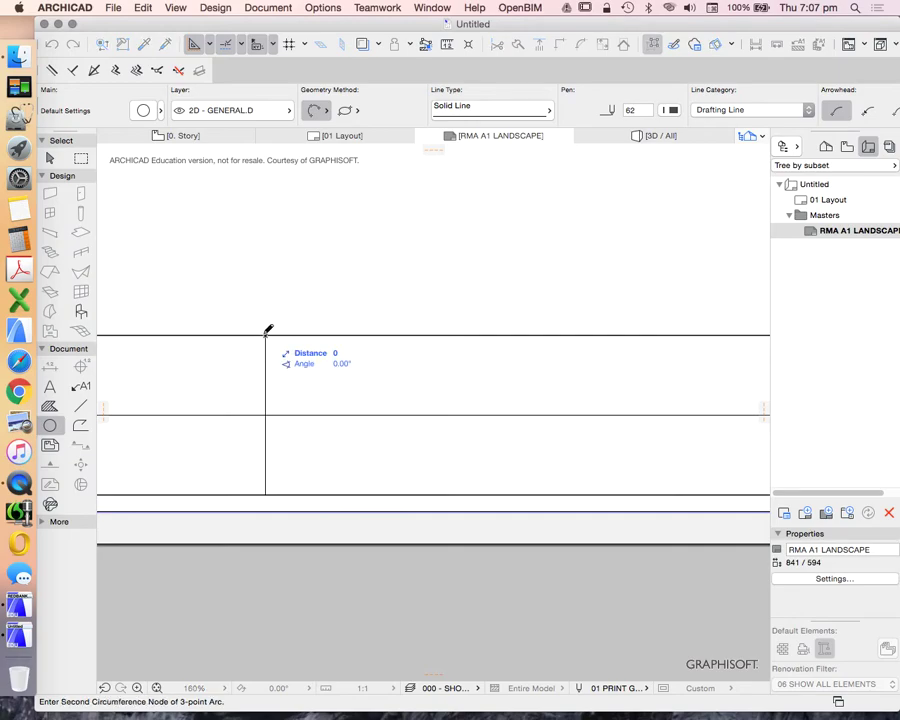
click(332, 413)
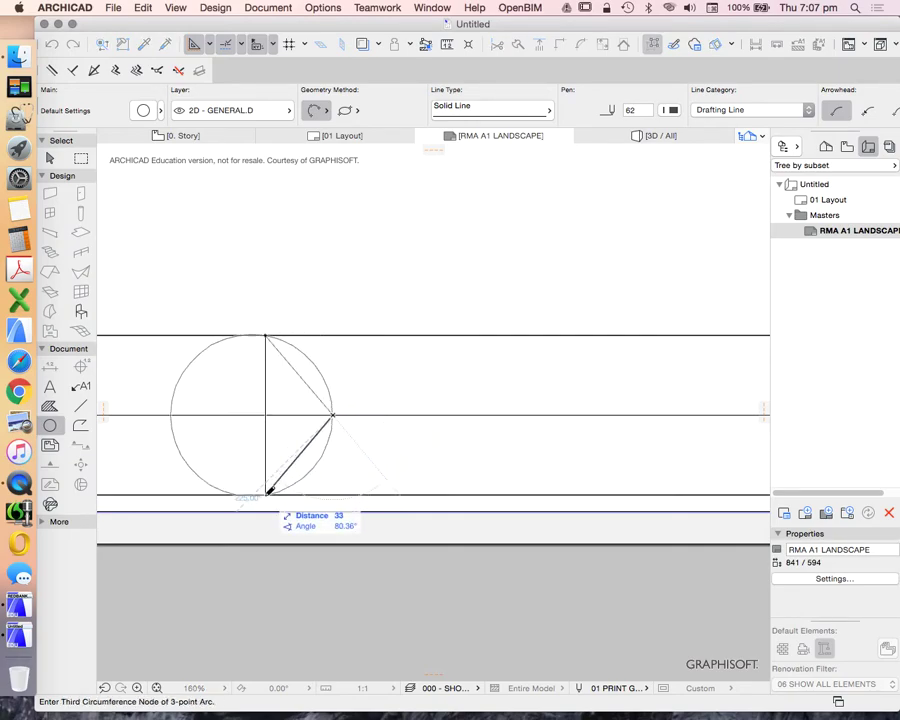
click(266, 493)
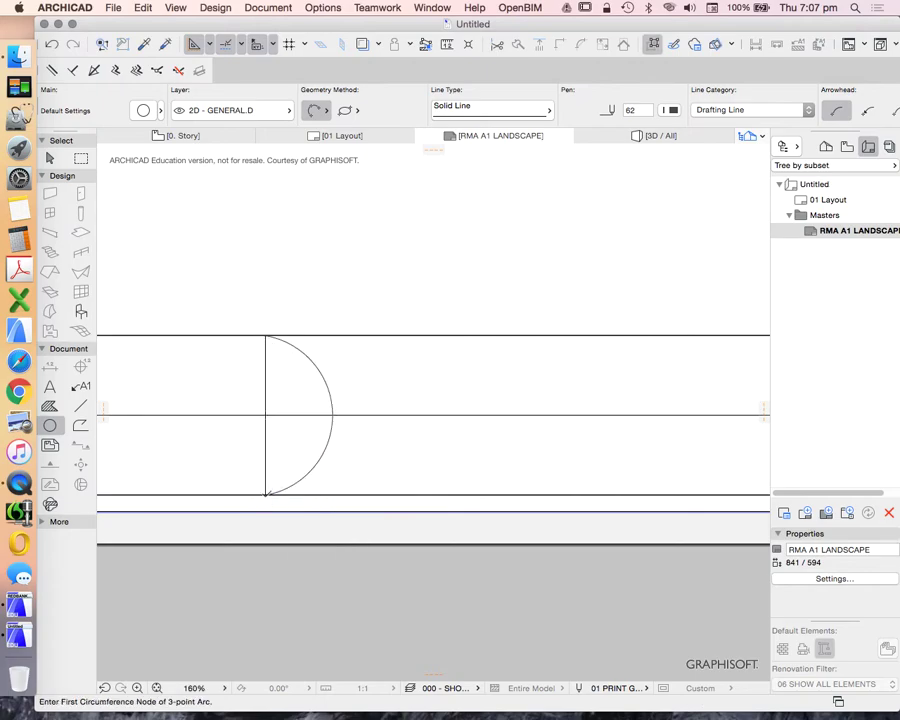
scroll(330, 385, down, 5)
scroll(355, 405, down, 1)
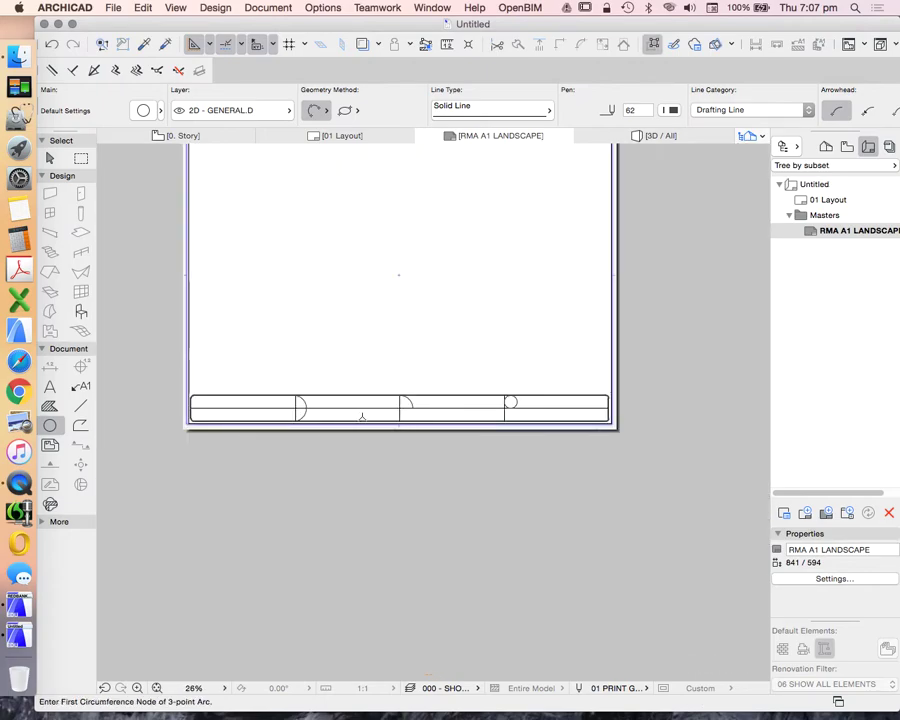
scroll(300, 425, up, 3)
scroll(219, 358, up, 3)
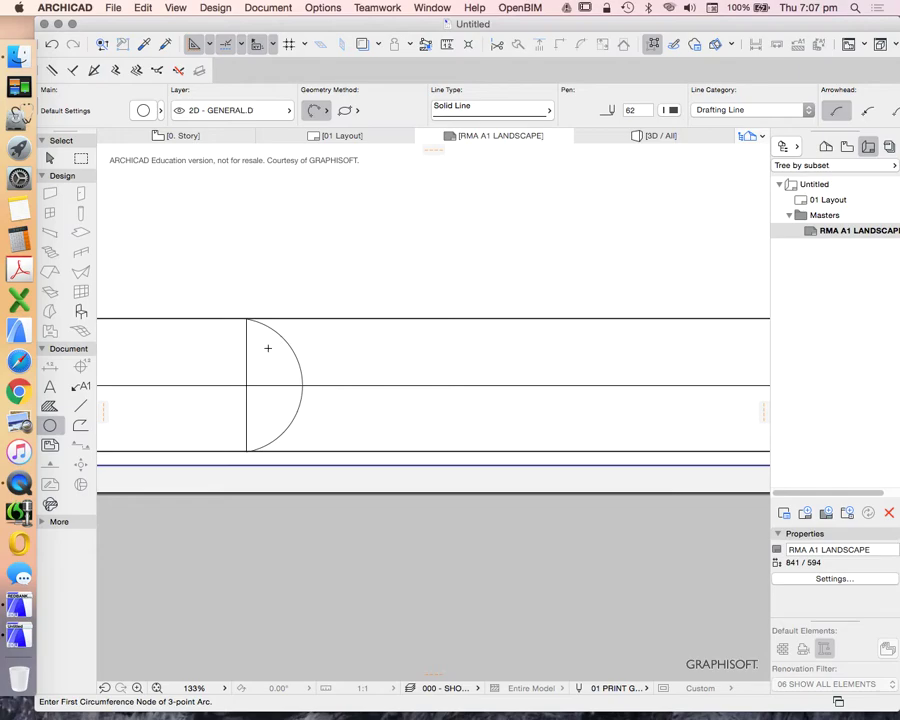
key(Escape)
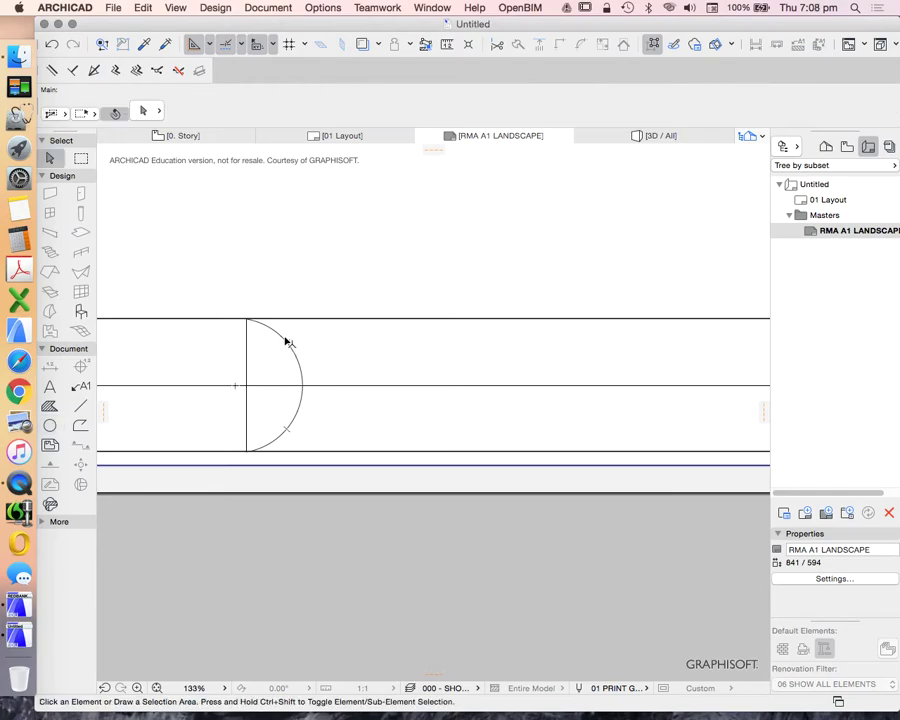
scroll(287, 343, up, 2)
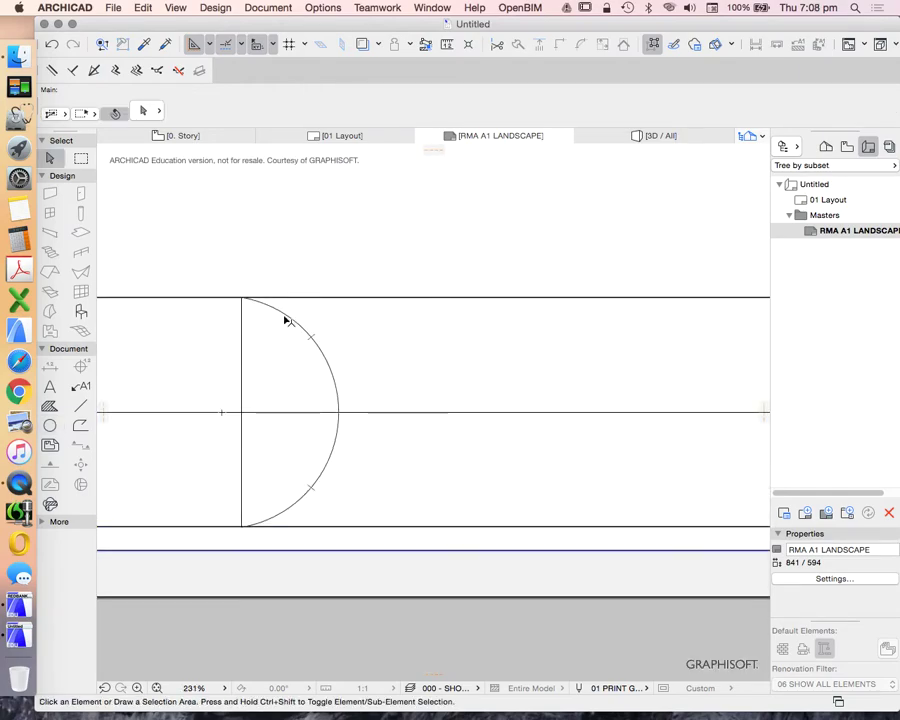
click(287, 321)
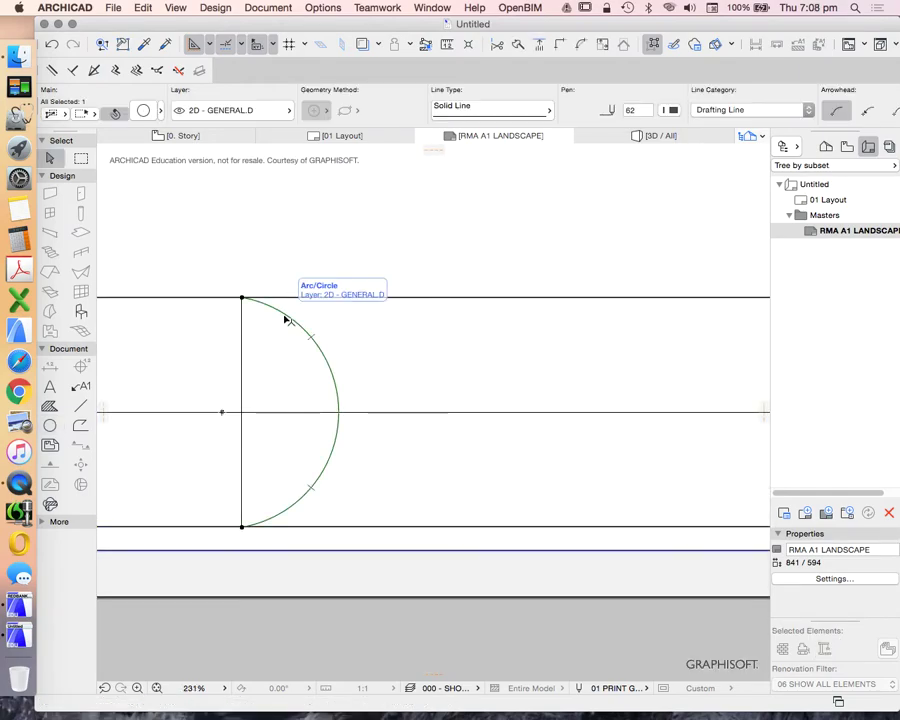
click(335, 385)
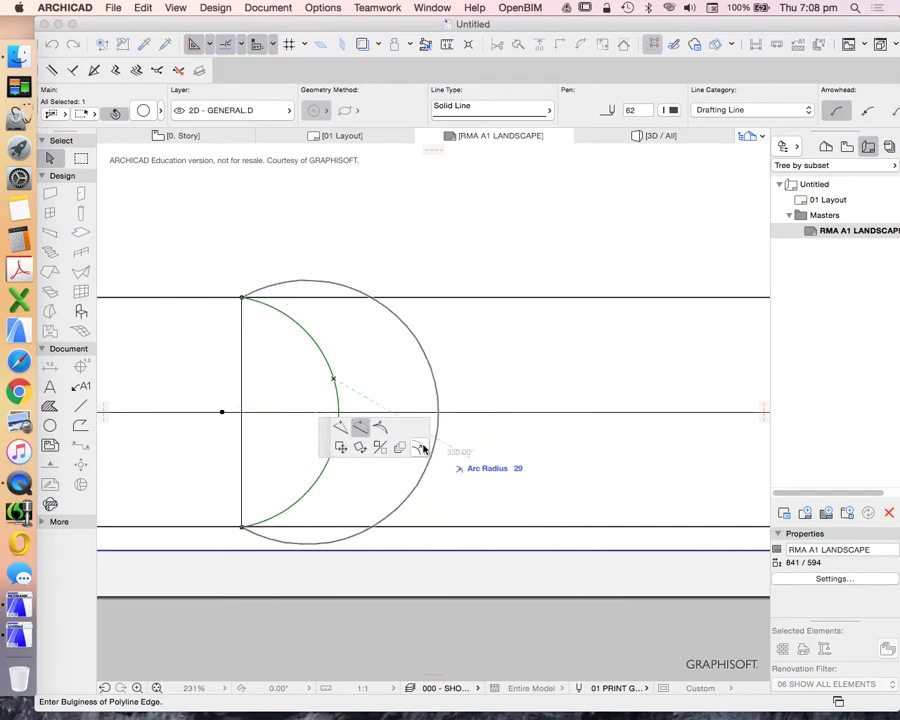
click(418, 450)
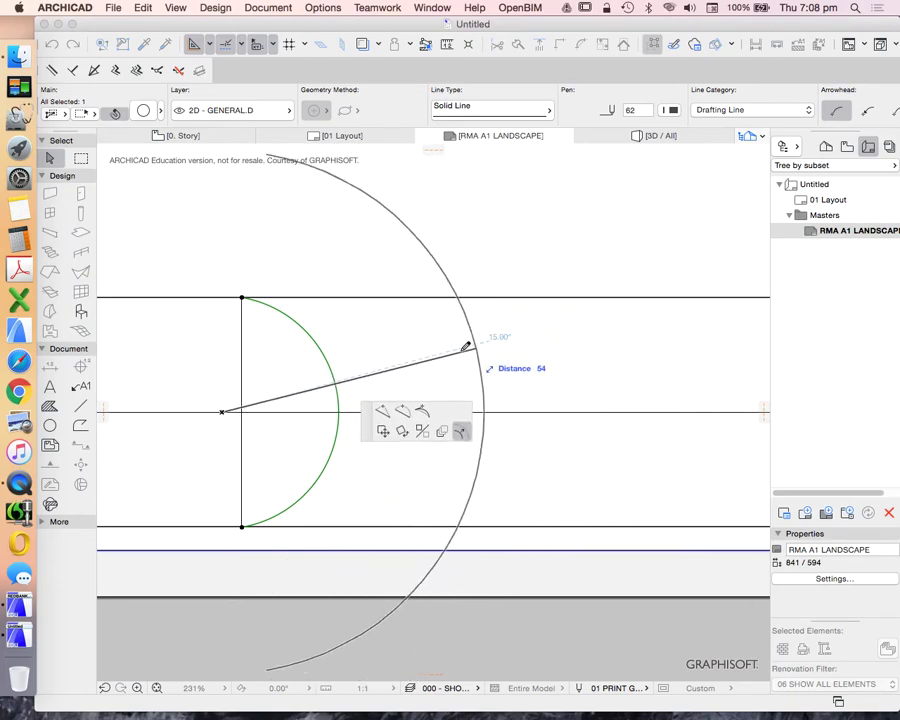
click(424, 413)
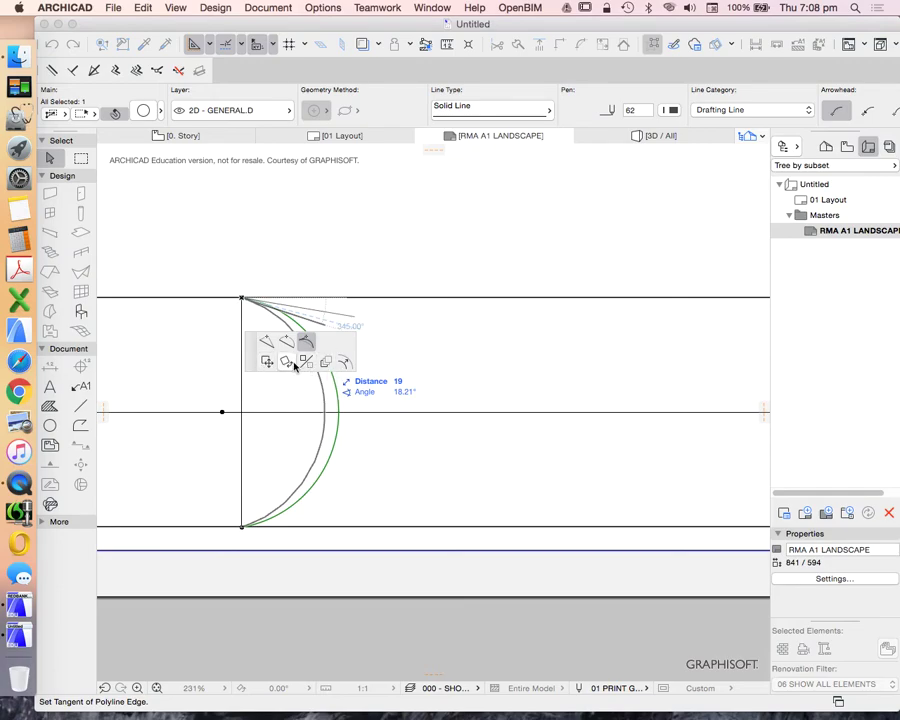
key(Escape)
key(Escape)
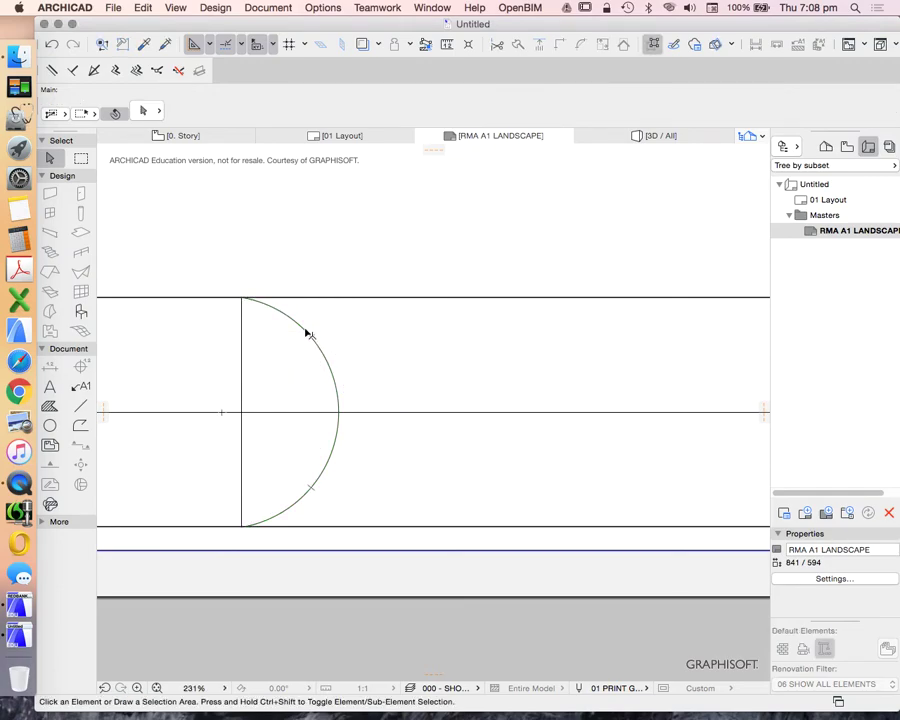
click(308, 334)
right_click(312, 210)
Start a Rotate a Copy of the arc about its top end, then cancel it.
mouse_move(400, 324)
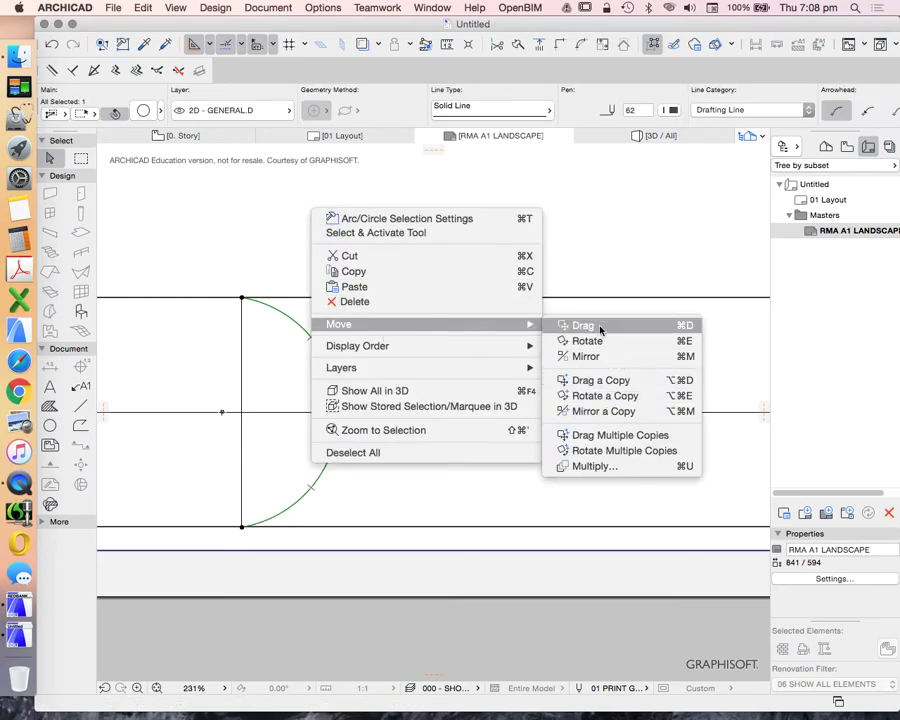
click(217, 221)
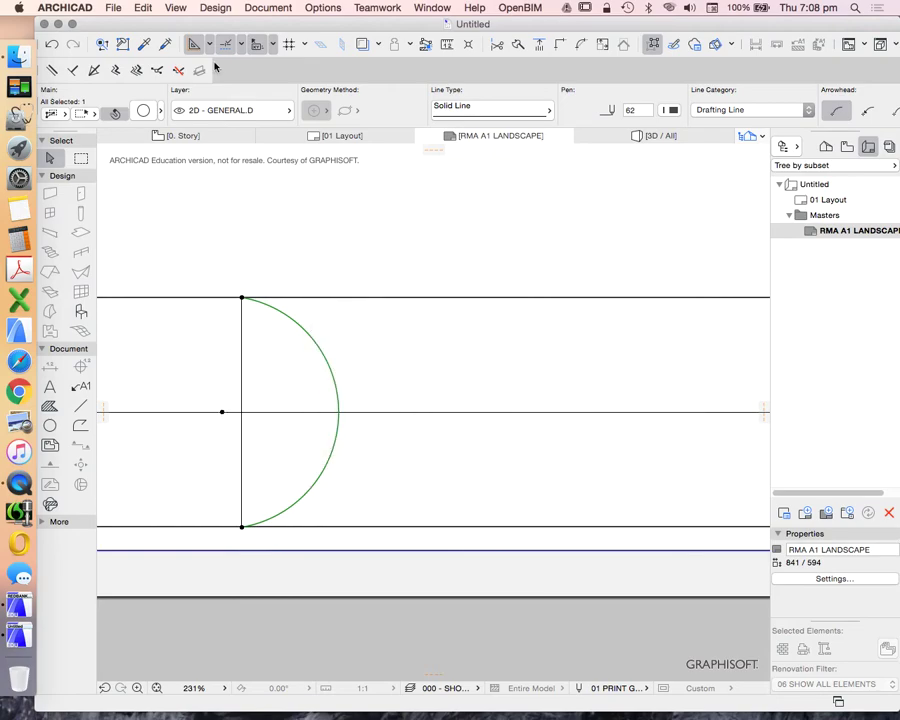
click(143, 7)
mouse_move(223, 251)
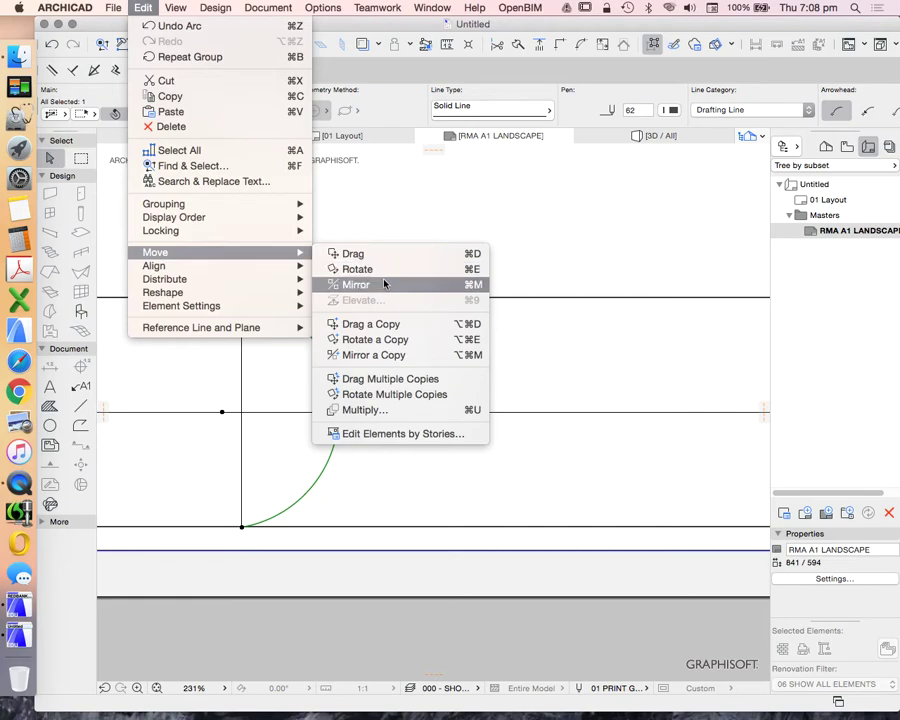
click(386, 340)
click(242, 298)
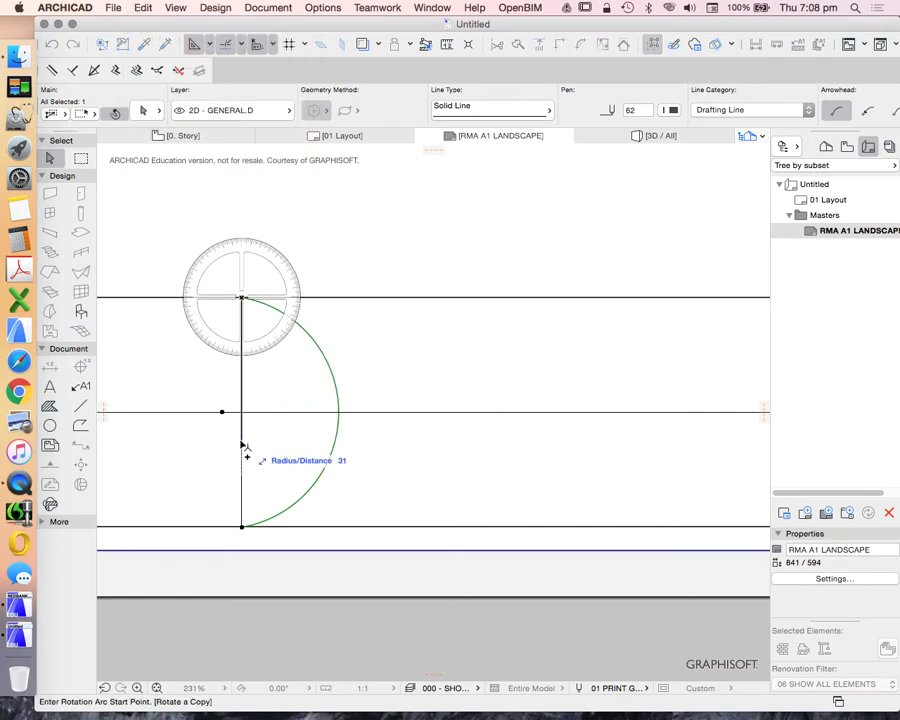
click(241, 474)
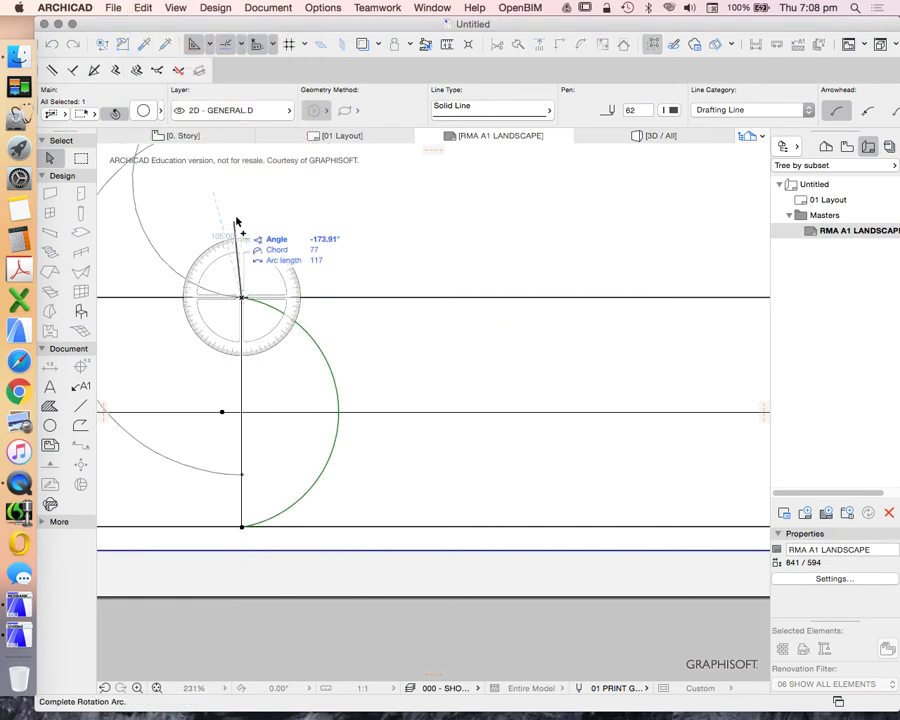
key(Escape)
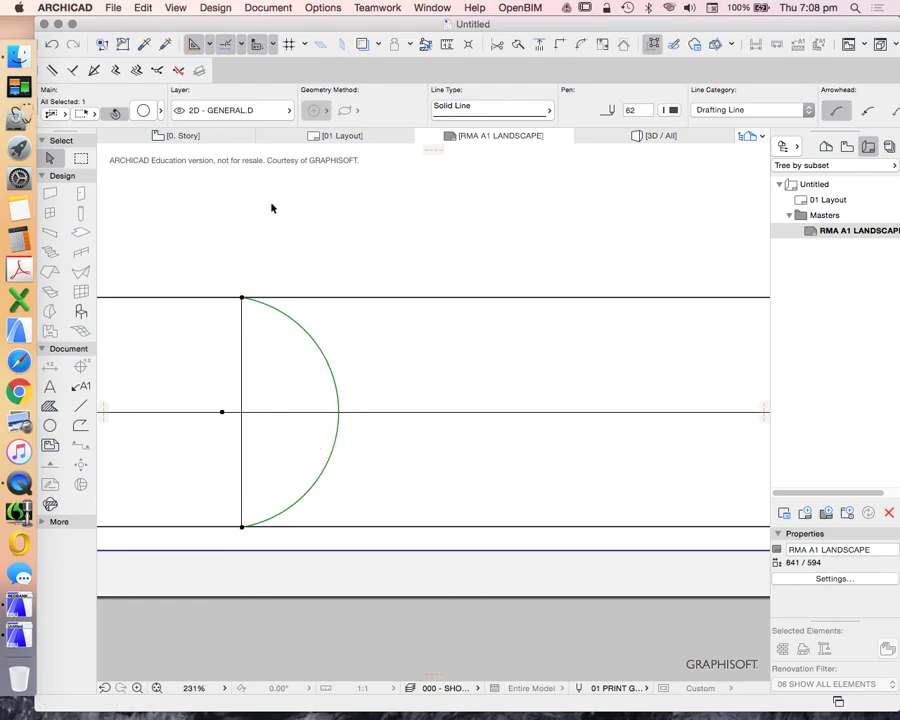
scroll(344, 340, down, 2)
scroll(316, 330, up, 2)
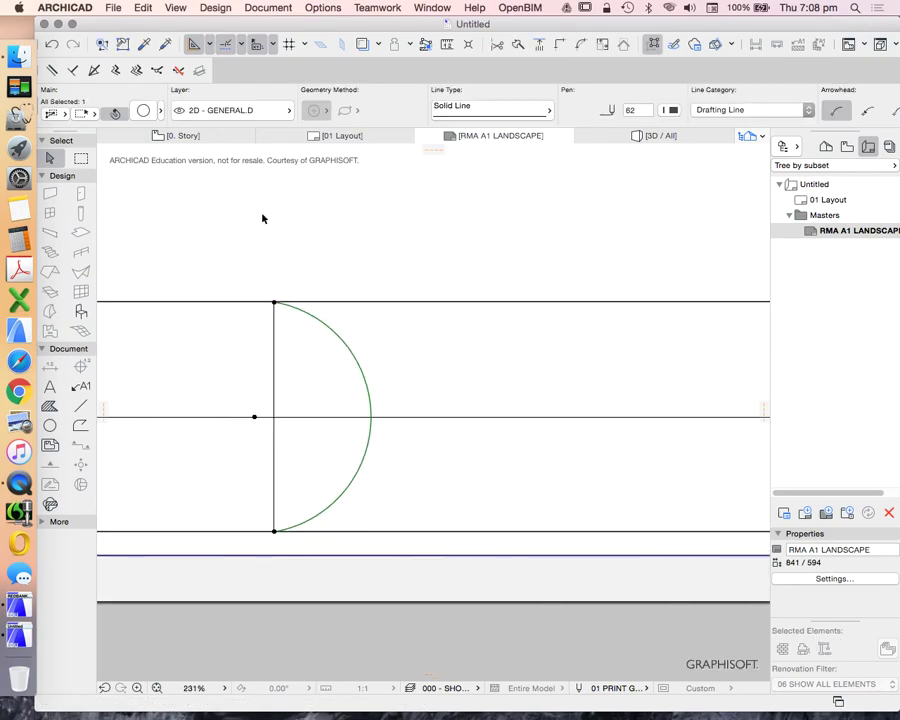
Mirror a copy of the arc about the vertical divider line.
mouse_move(216, 250)
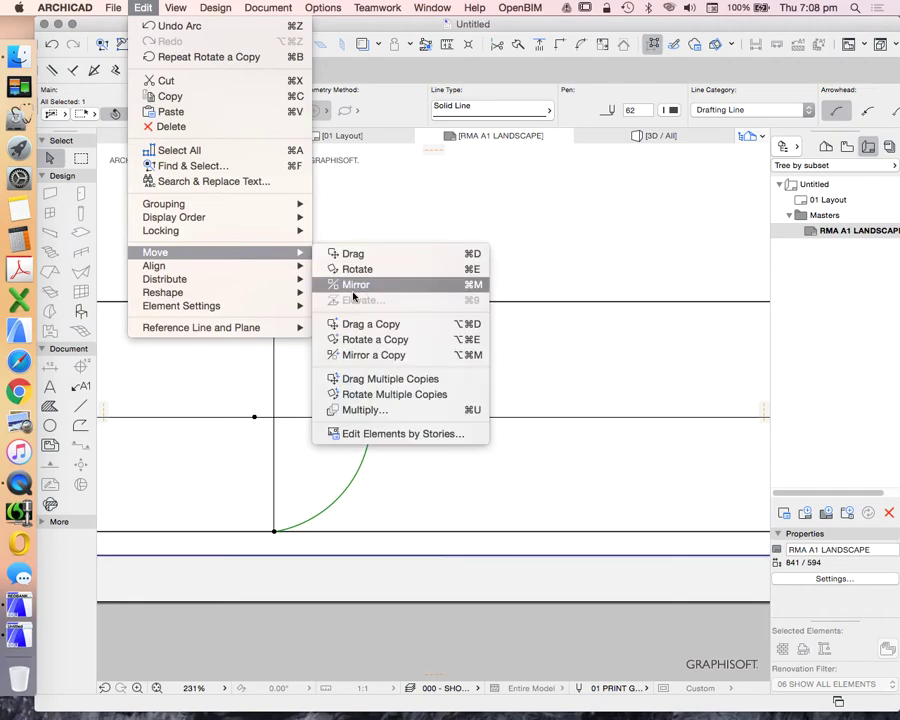
click(384, 355)
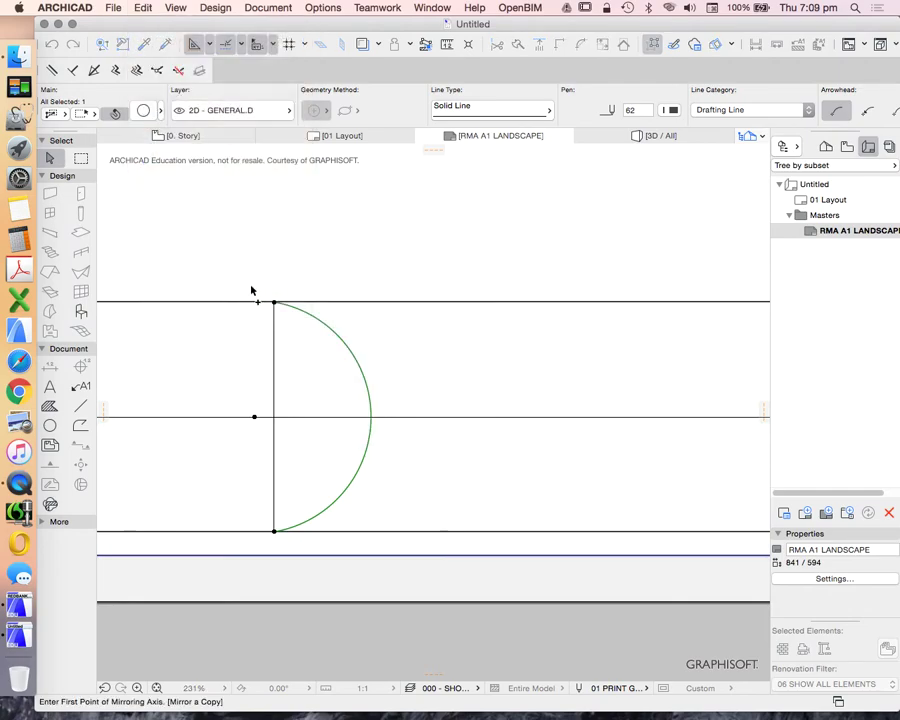
click(274, 302)
click(274, 531)
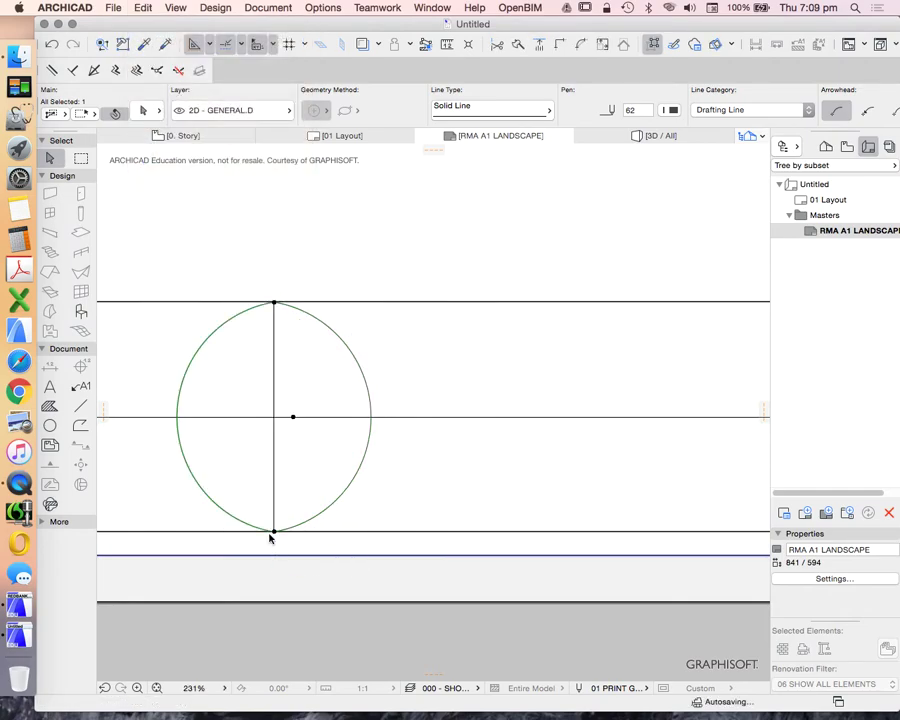
key(Escape)
Flatten the right arc into a shallower curve with Set Tangent.
scroll(340, 432, down, 5)
scroll(338, 435, down, 3)
scroll(322, 446, up, 4)
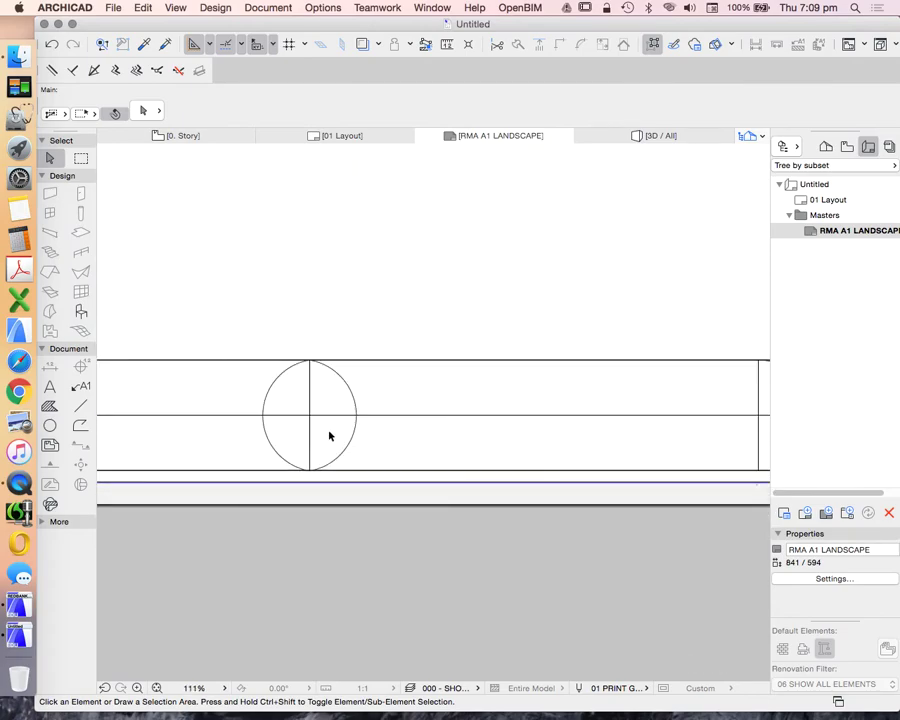
scroll(326, 430, down, 2)
scroll(312, 416, up, 1)
scroll(316, 411, up, 3)
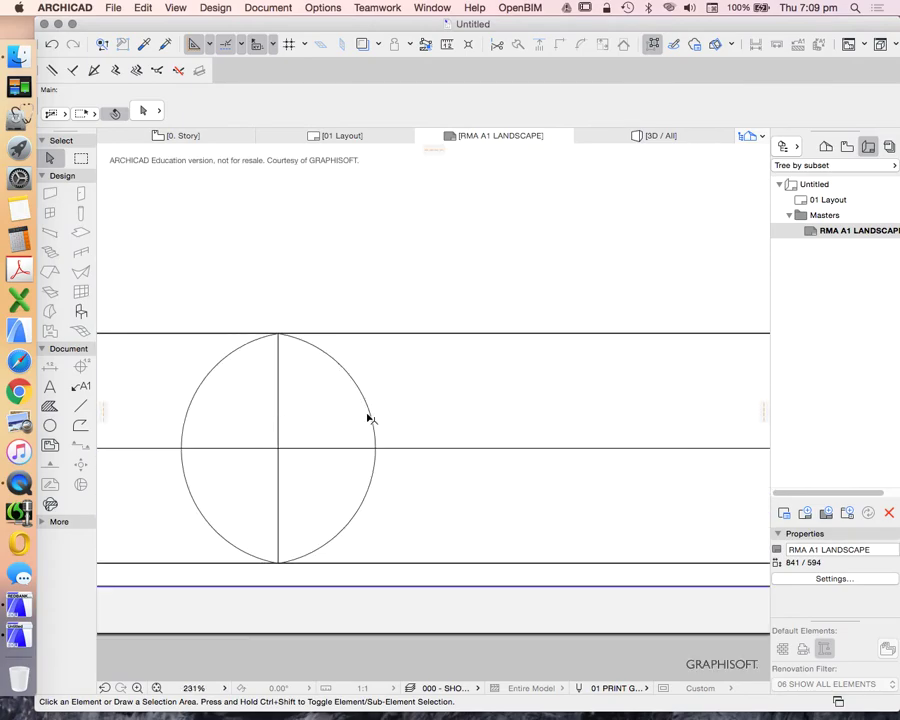
click(368, 416)
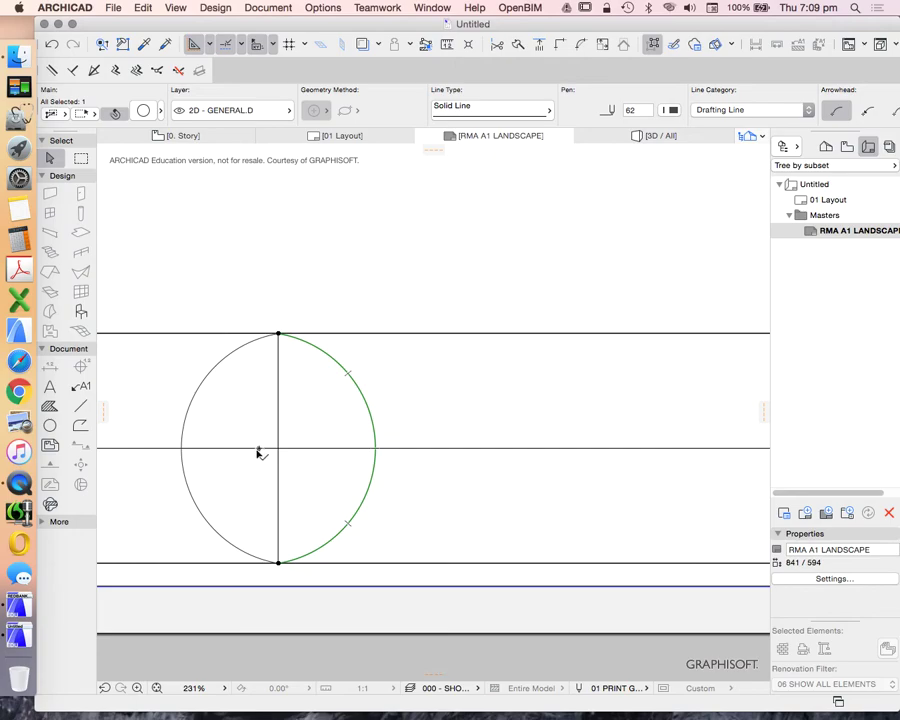
scroll(300, 446, down, 1)
scroll(372, 432, up, 1)
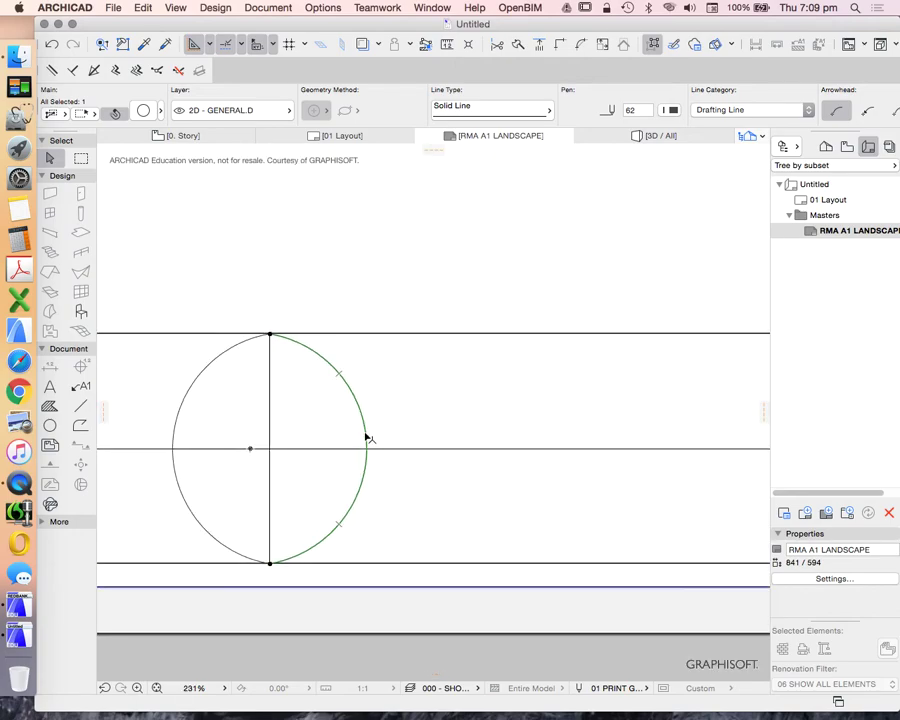
click(366, 432)
click(364, 428)
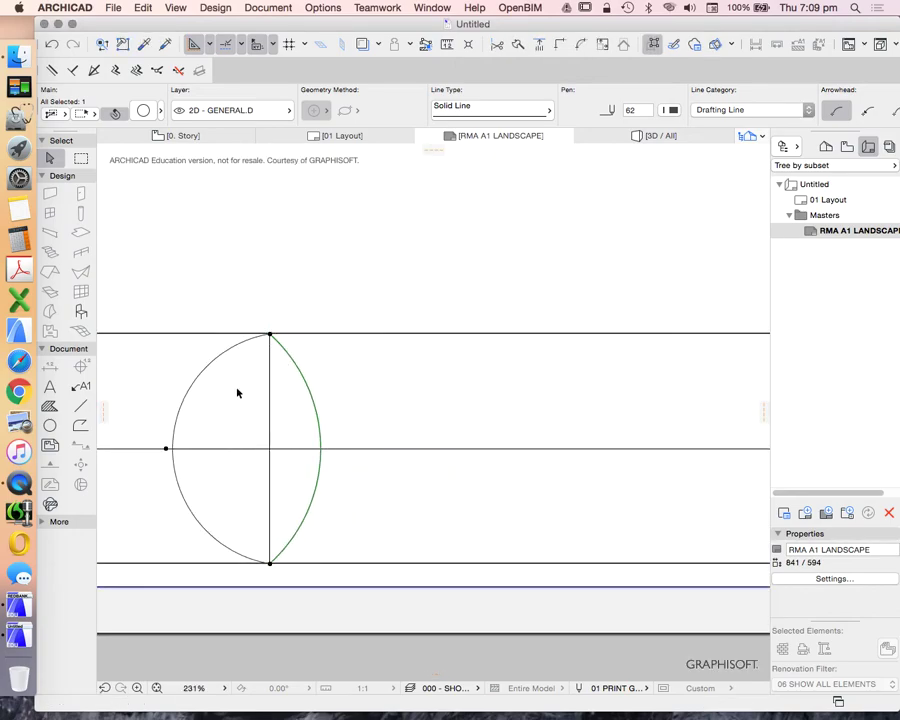
click(223, 364)
Delete the left arc and mirror a copy of the flattened arc about the vertical line.
click(223, 364)
key(Delete)
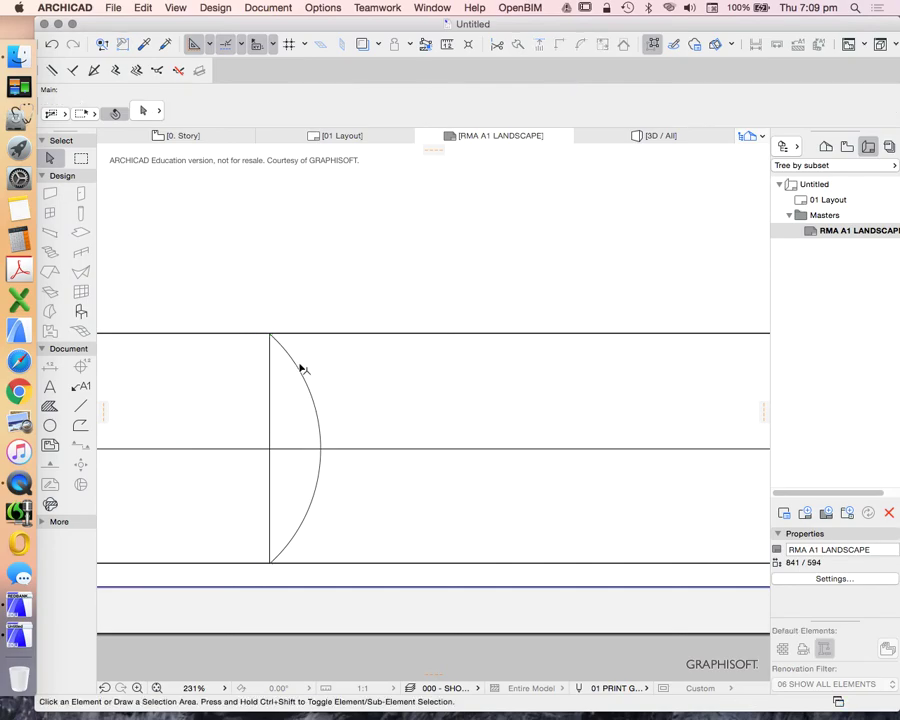
click(299, 363)
right_click(250, 208)
mouse_move(324, 325)
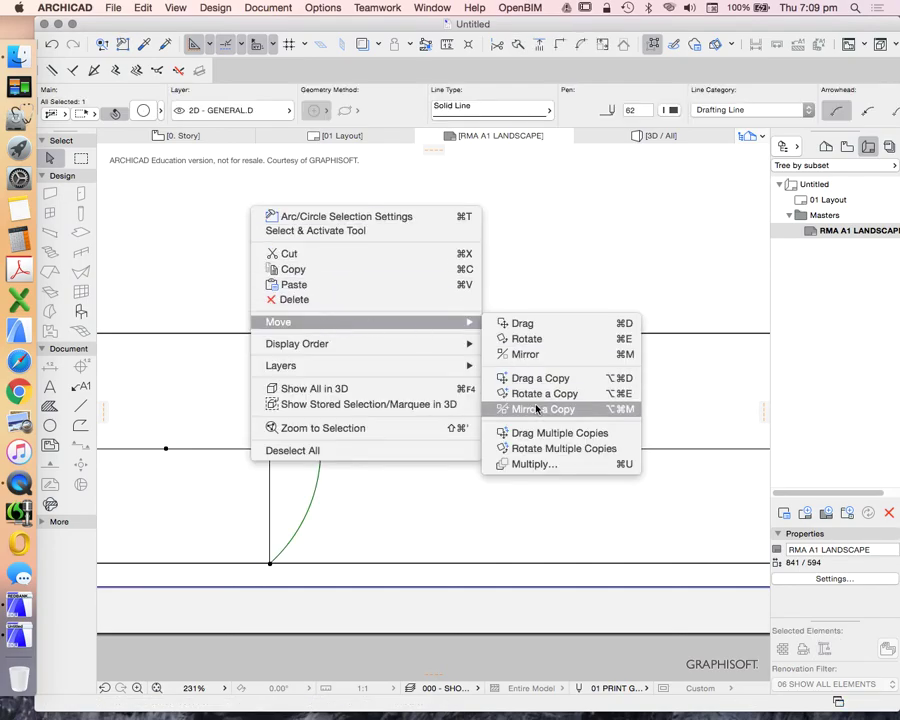
click(538, 408)
click(270, 333)
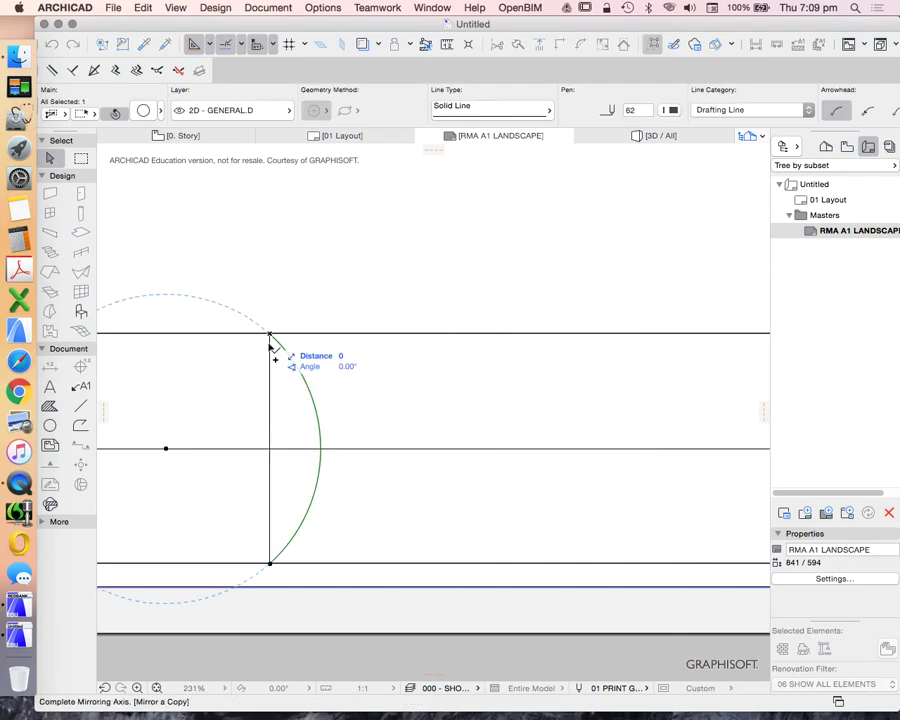
click(270, 476)
scroll(280, 344, down, 10)
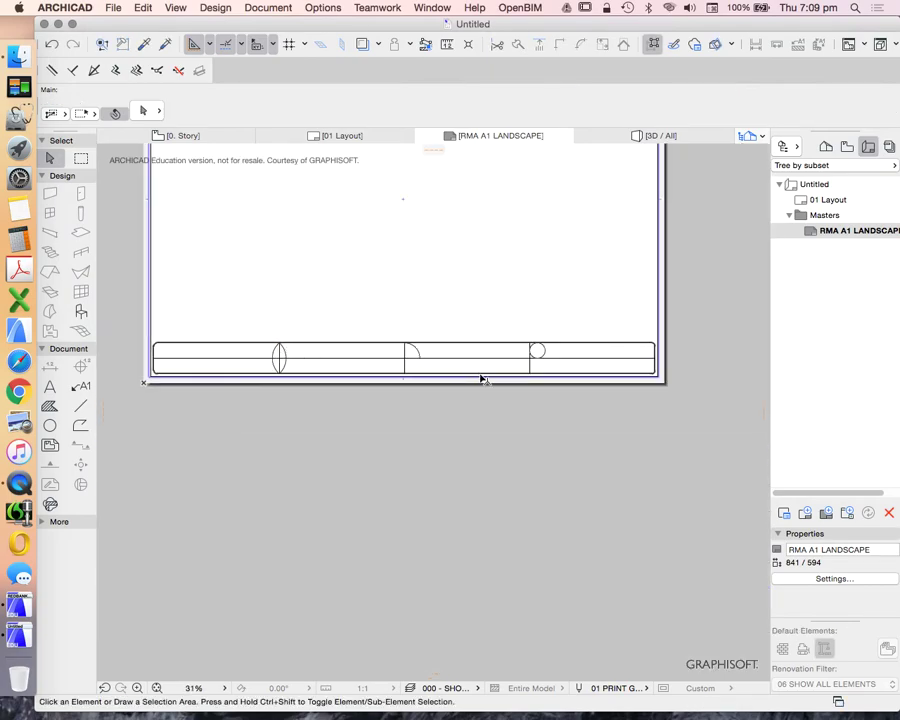
Switch to the Spline tool from the Toolbox's extra tools.
scroll(516, 352, up, 2)
scroll(488, 400, down, 1)
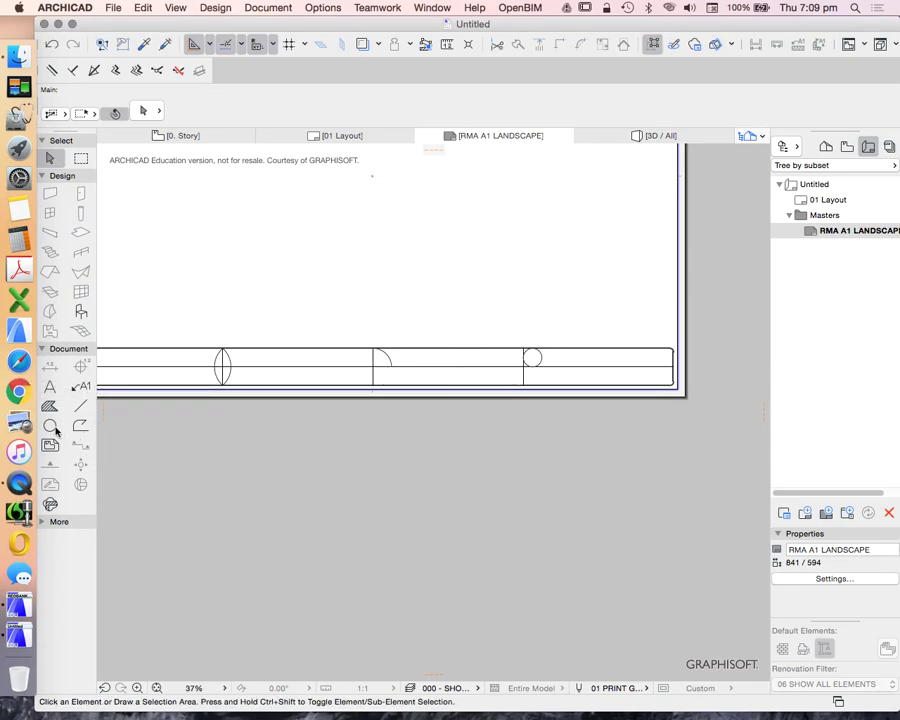
click(55, 521)
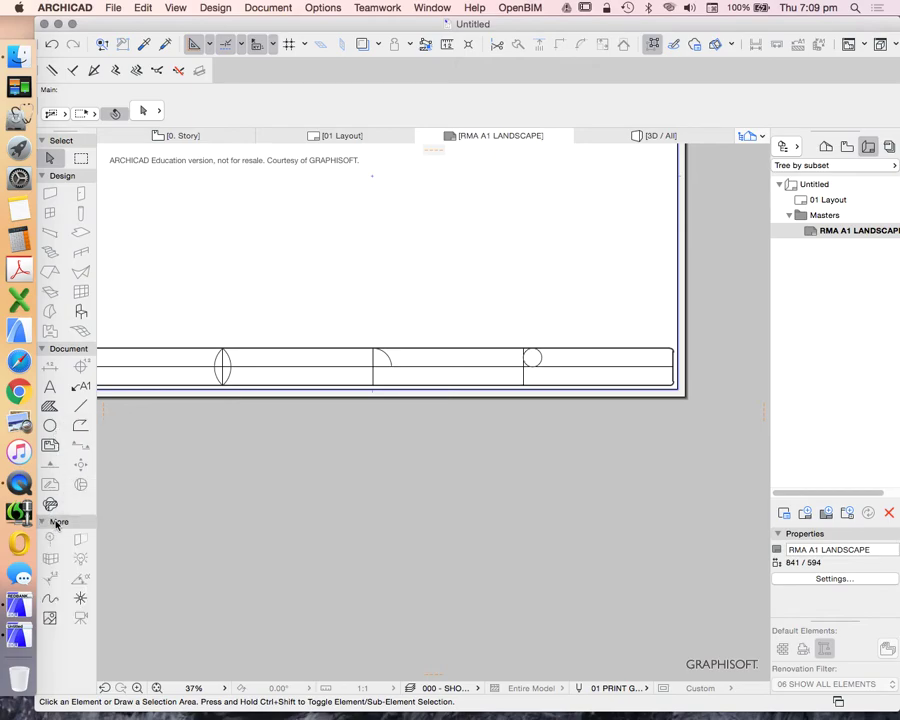
click(50, 600)
scroll(322, 480, down, 2)
scroll(304, 342, up, 2)
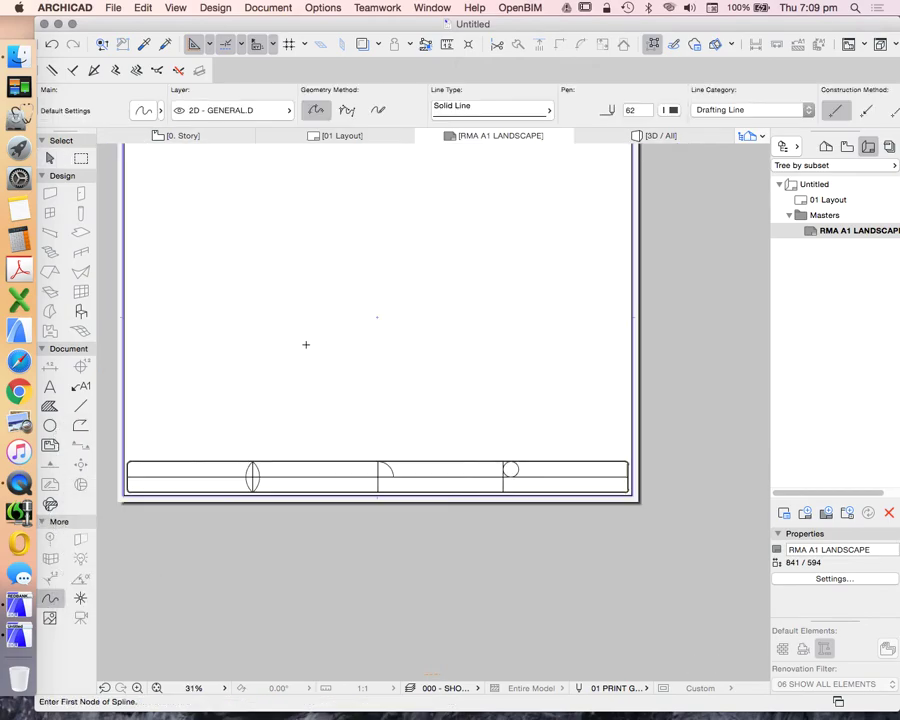
scroll(372, 460, up, 3)
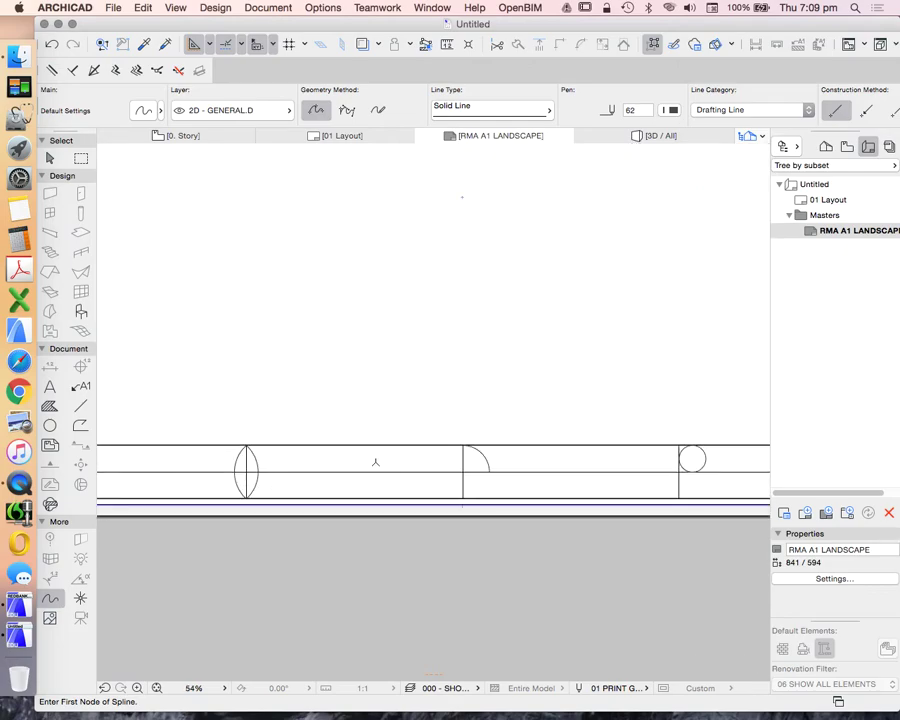
scroll(326, 474, up, 3)
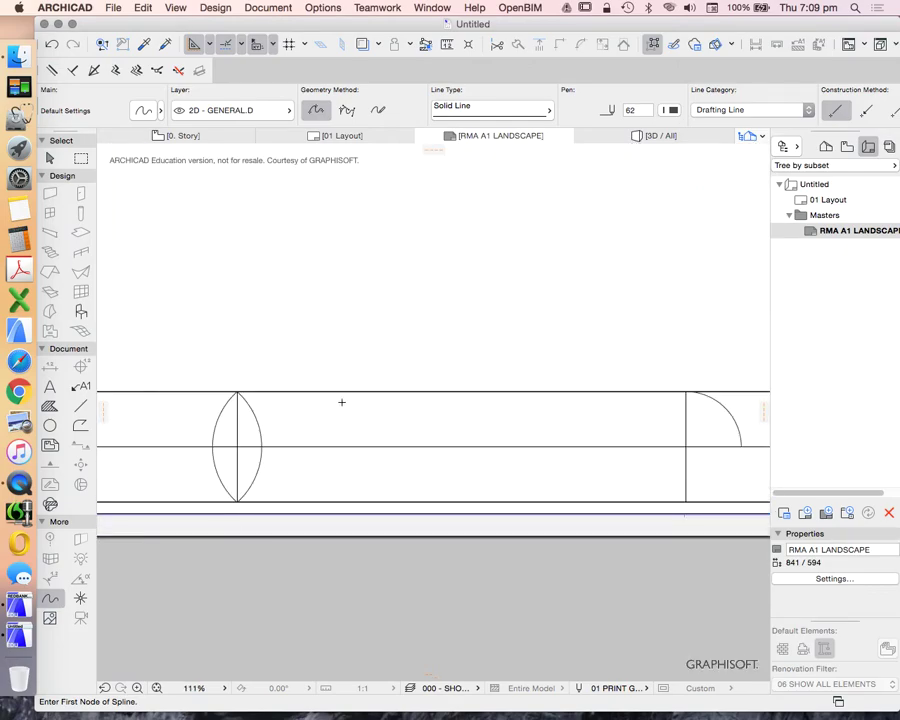
Draw a wavy spline in the first cell and close it on its first node.
click(341, 398)
click(332, 438)
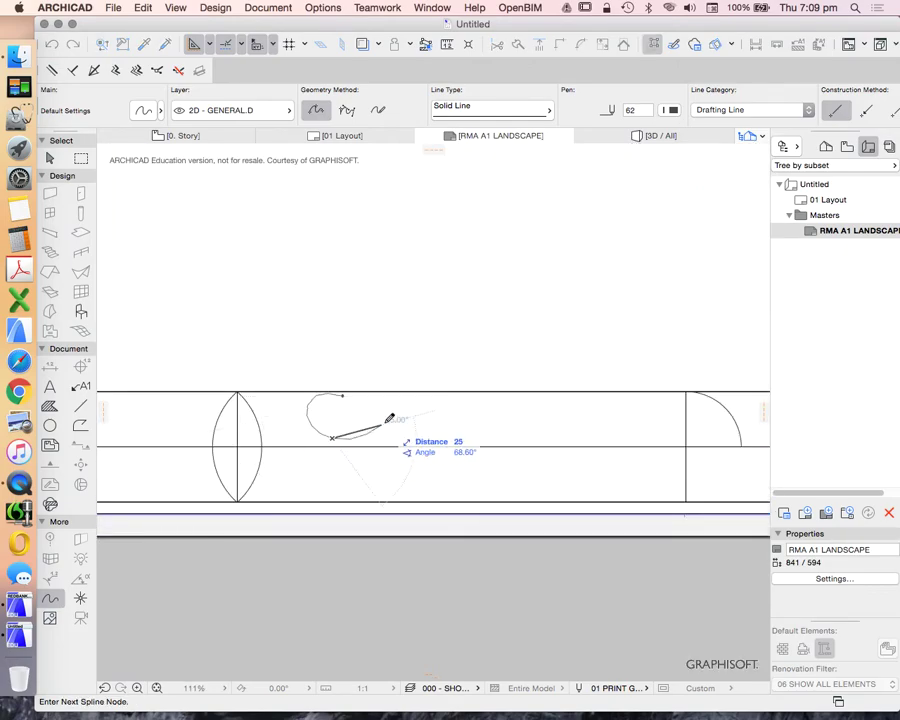
click(400, 424)
click(473, 438)
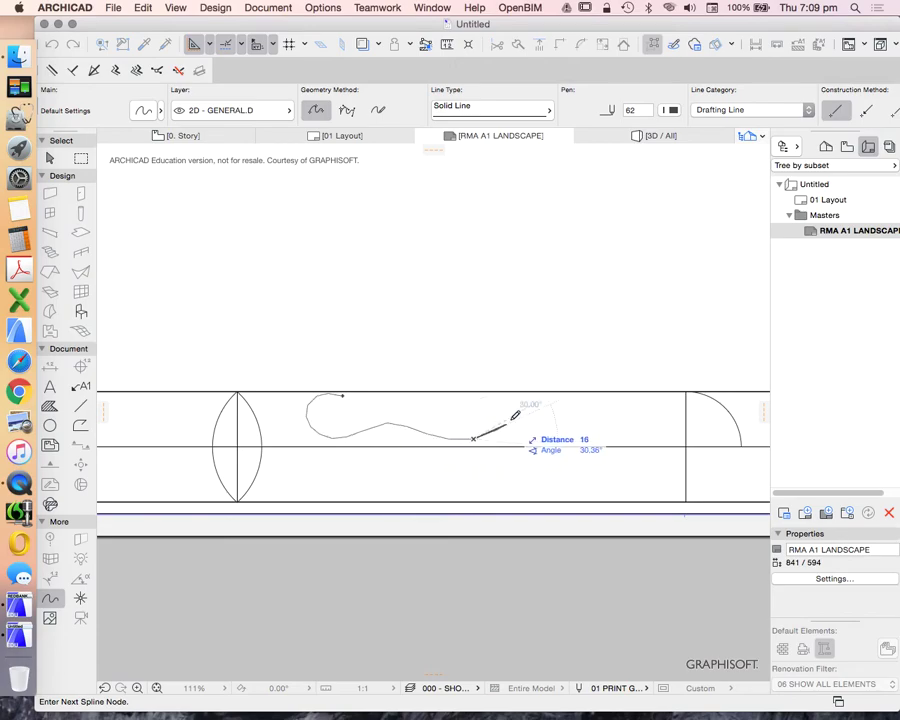
scroll(446, 411, up, 2)
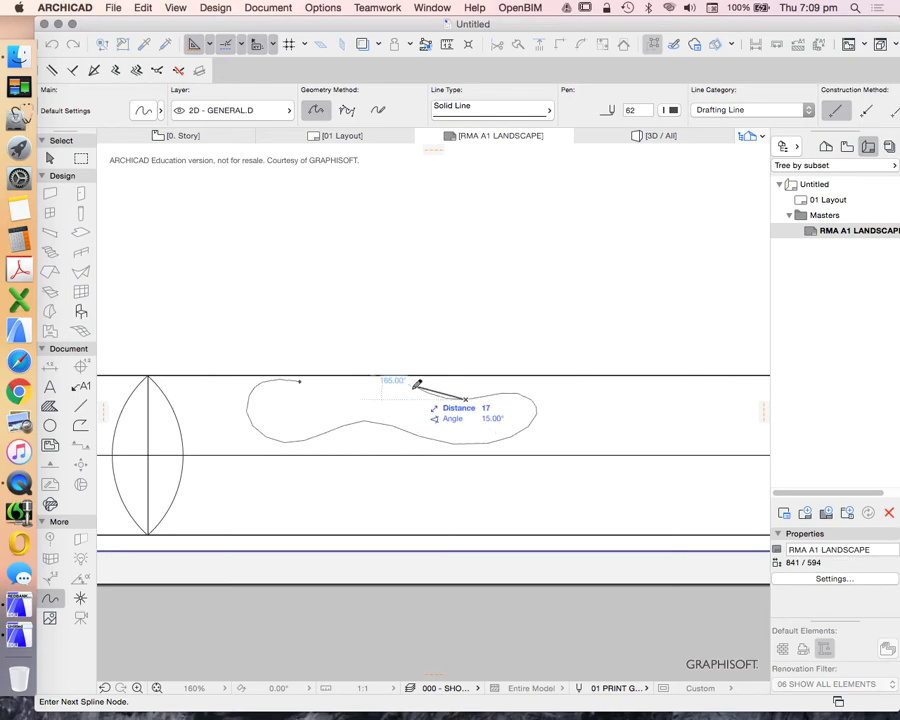
click(410, 383)
click(334, 400)
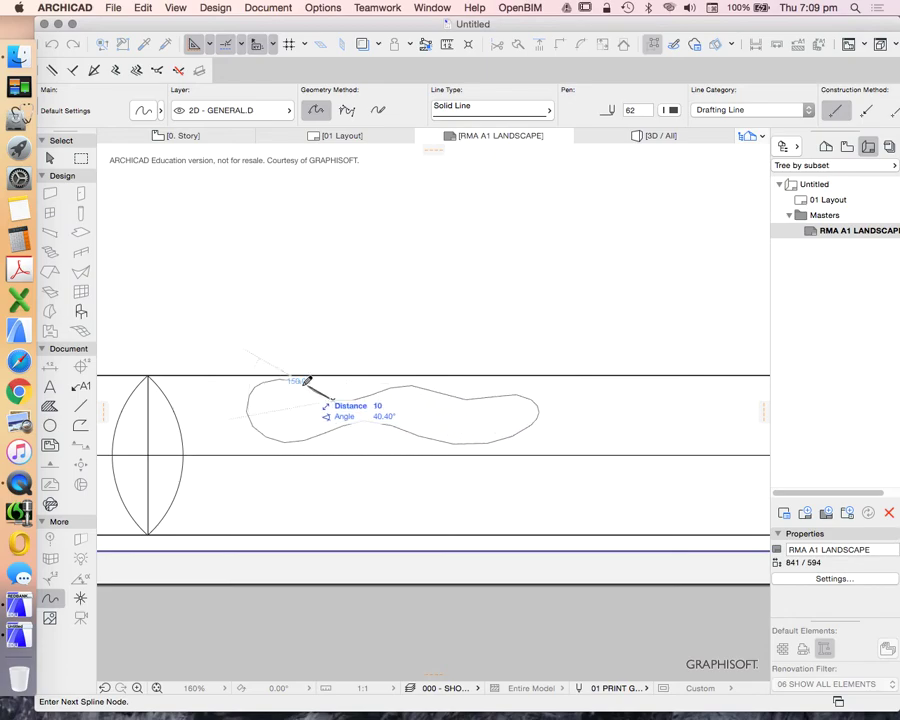
click(304, 380)
Check the closed spline by selecting and deselecting it, then switch to the Text tool.
scroll(400, 425, down, 4)
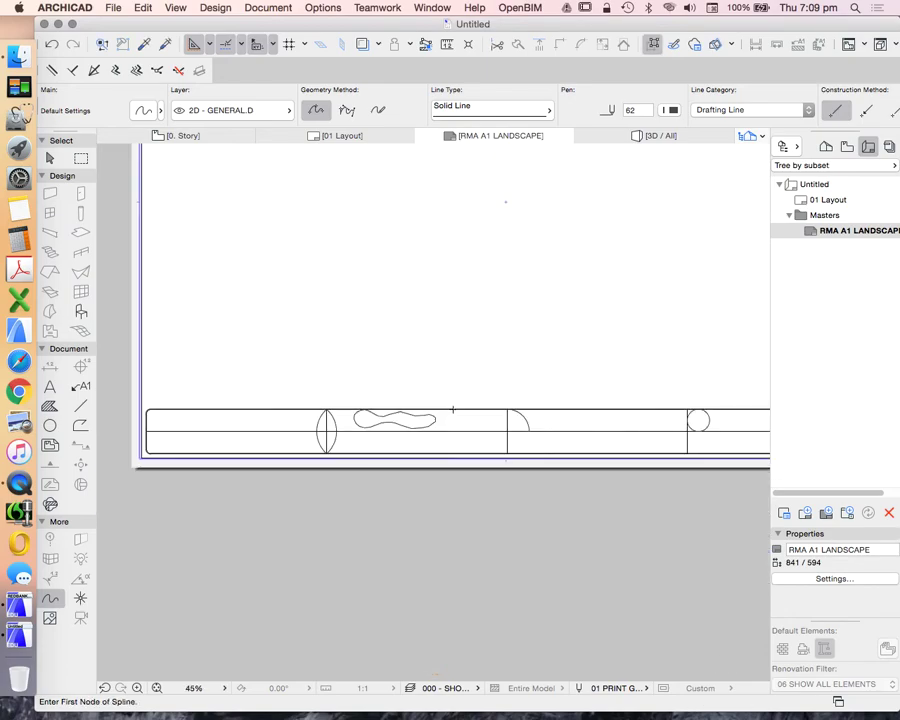
scroll(428, 428, up, 4)
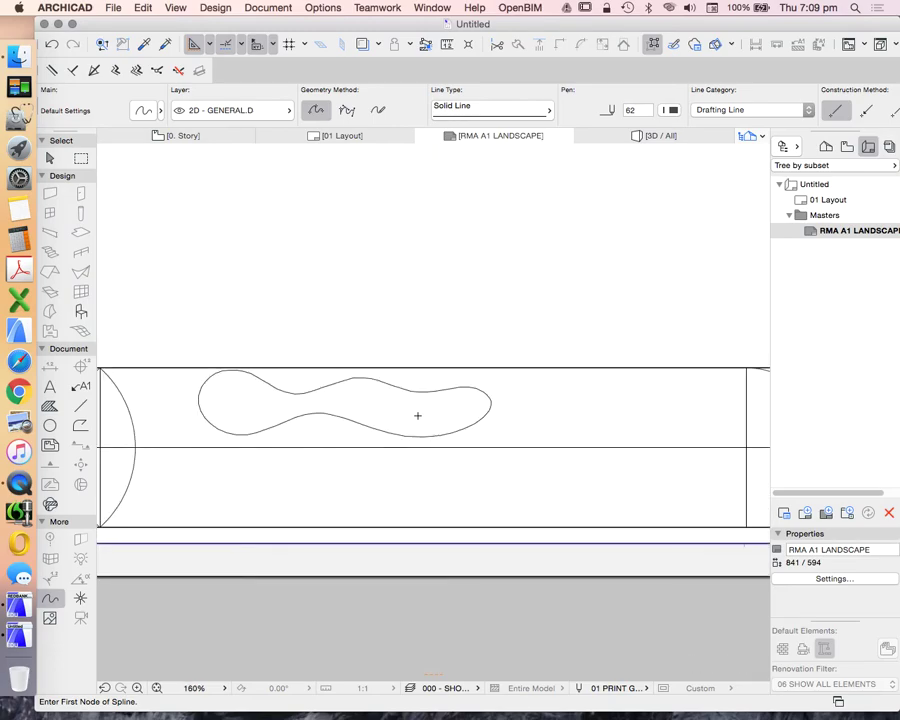
shift+click(483, 432)
scroll(483, 432, down, 3)
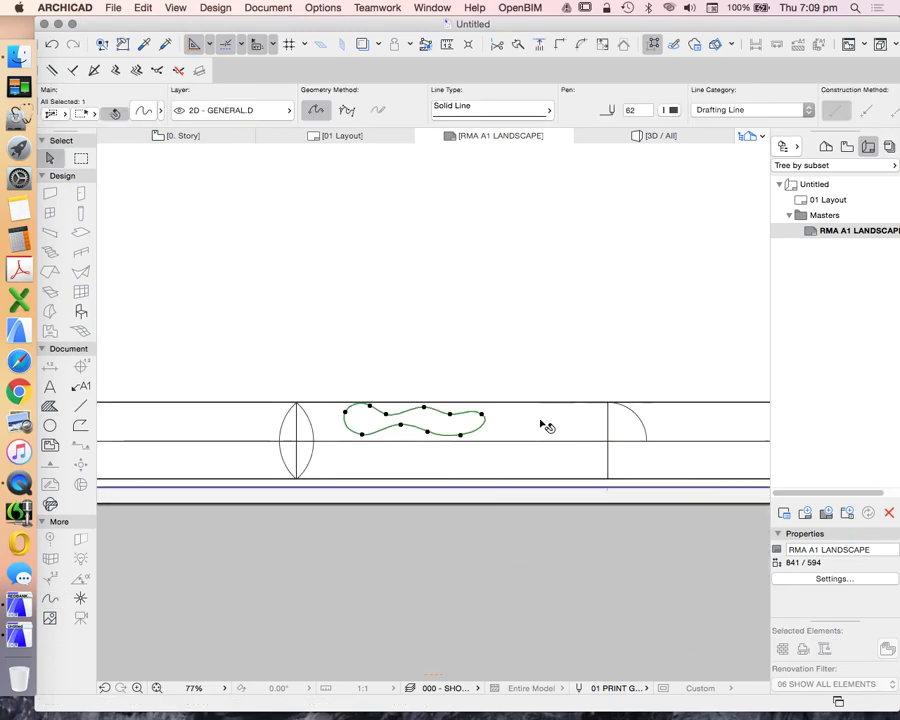
click(360, 458)
scroll(483, 400, down, 4)
scroll(634, 440, up, 1)
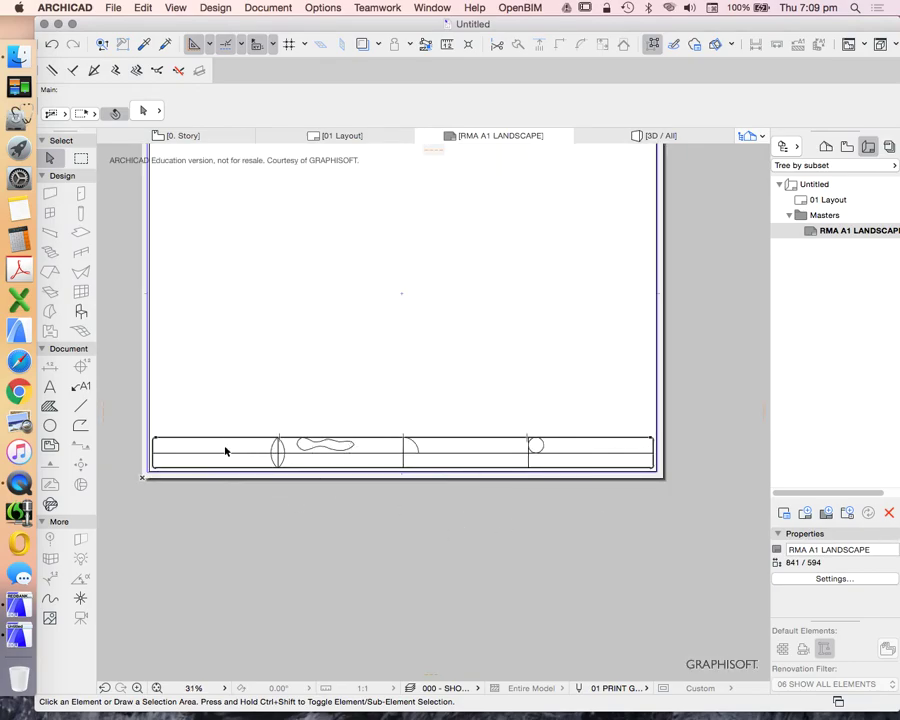
click(50, 387)
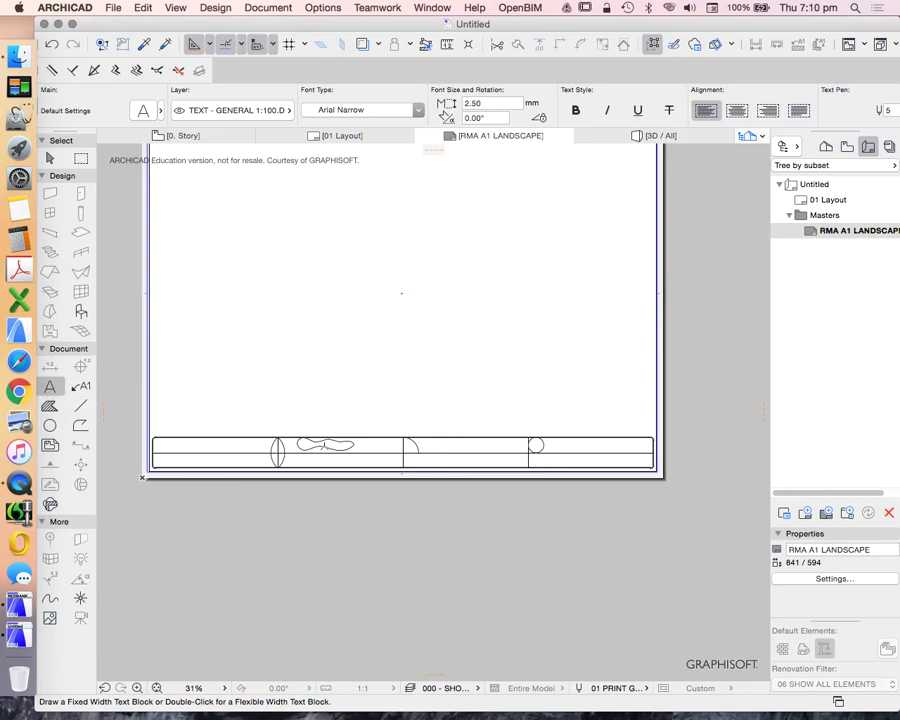
Set text size to 6 and write PROJECT NAME in a text box in the lower row.
click(506, 102)
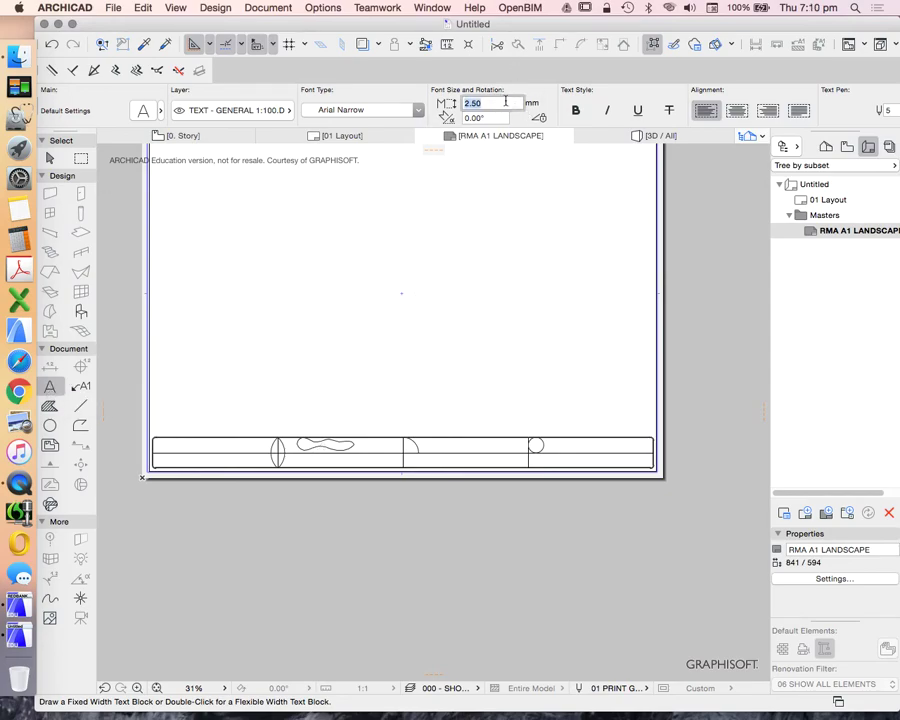
text(6)
scroll(636, 472, up, 10)
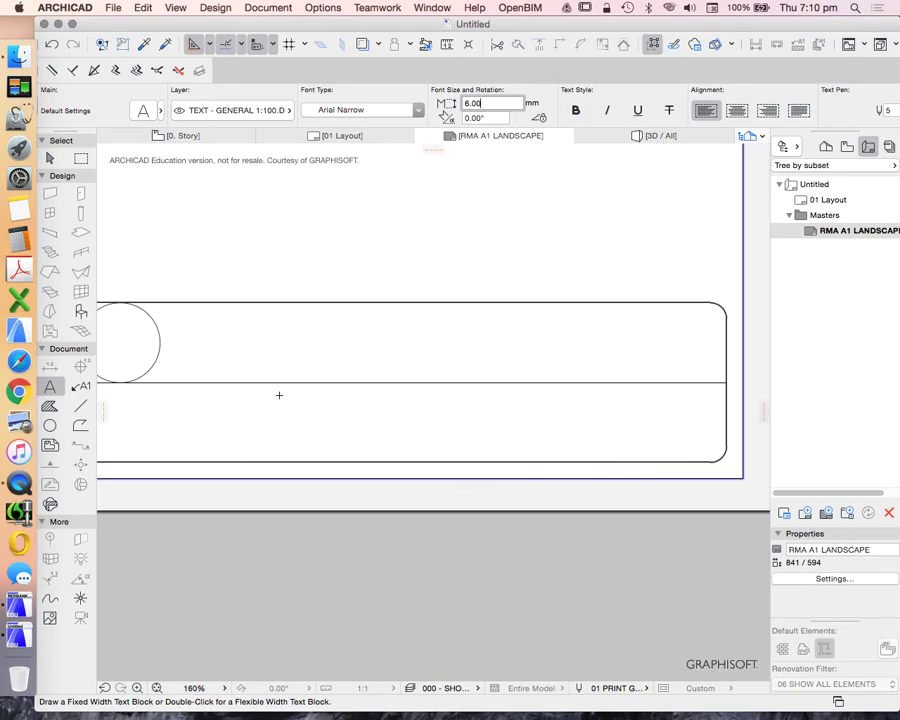
drag(284, 408, 675, 453)
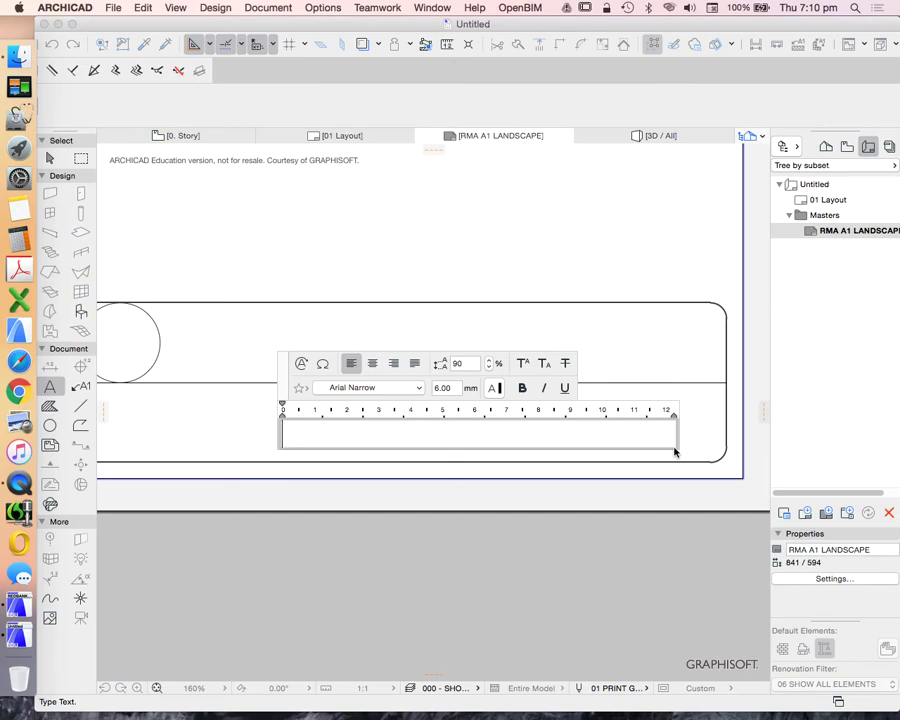
text(PROJECT NAME)
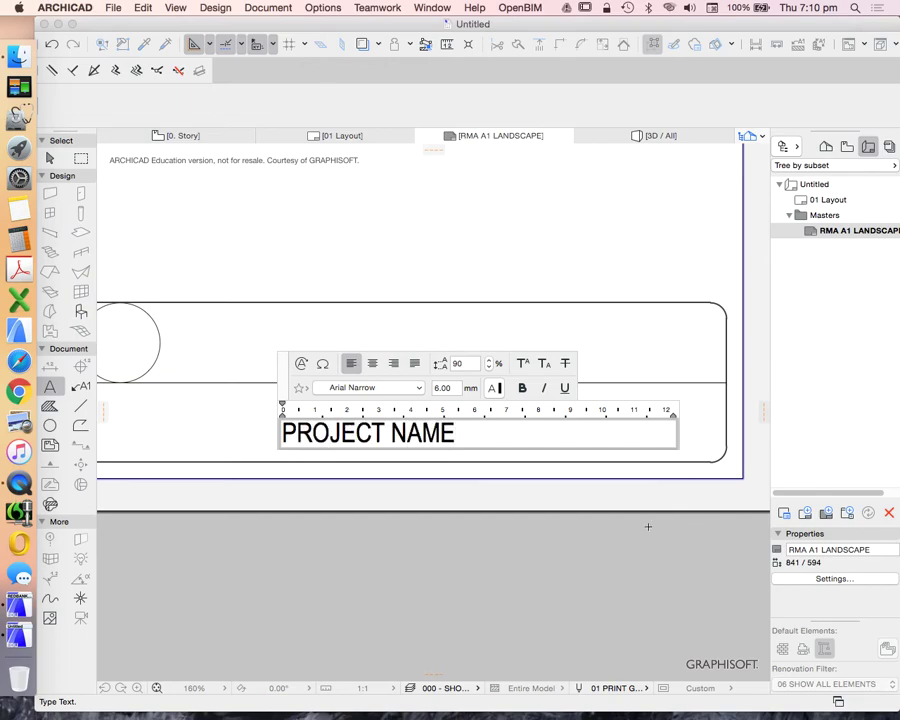
click(648, 526)
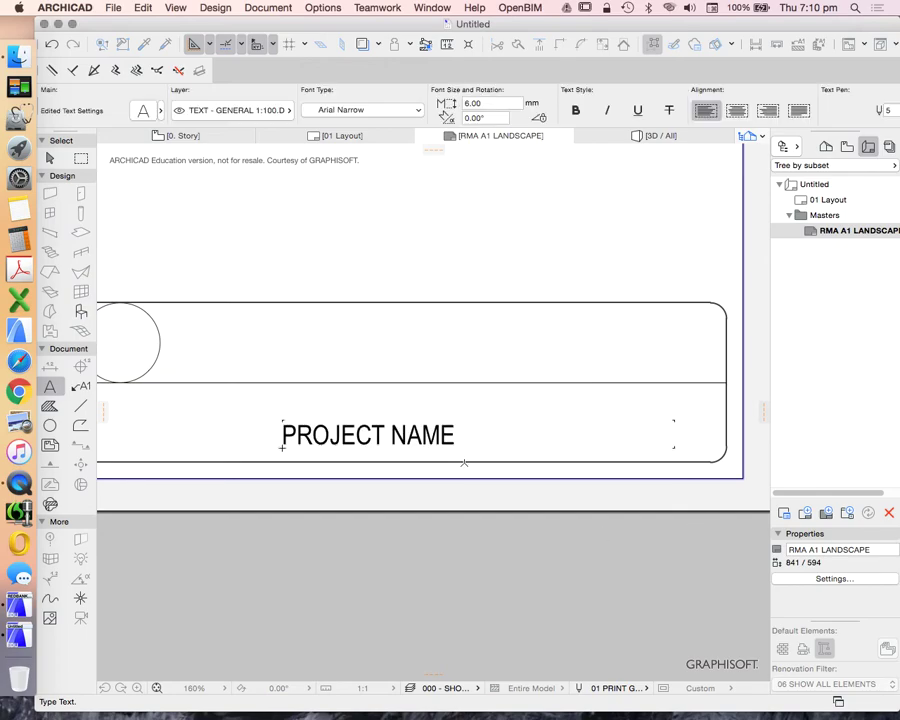
Enlarge the PROJECT NAME label to 8 mm and drag it further right in the lower band.
click(444, 434)
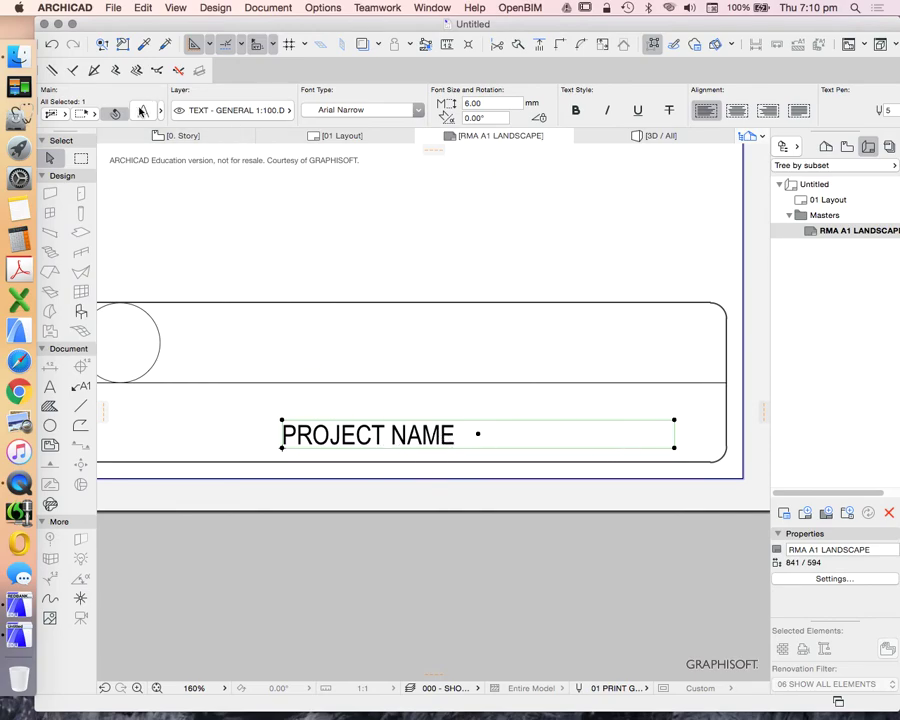
click(142, 111)
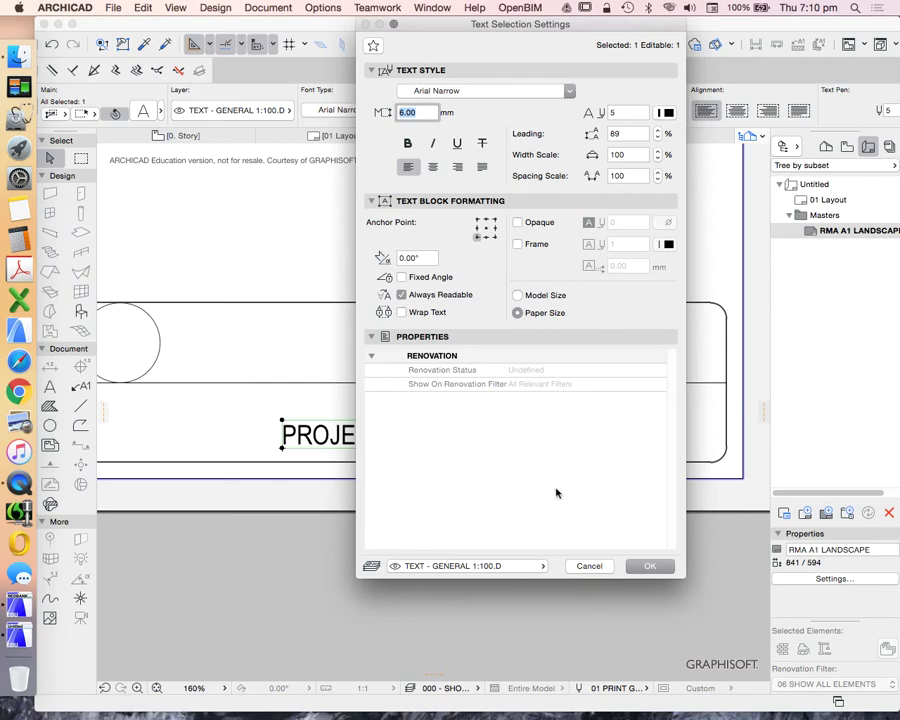
click(647, 566)
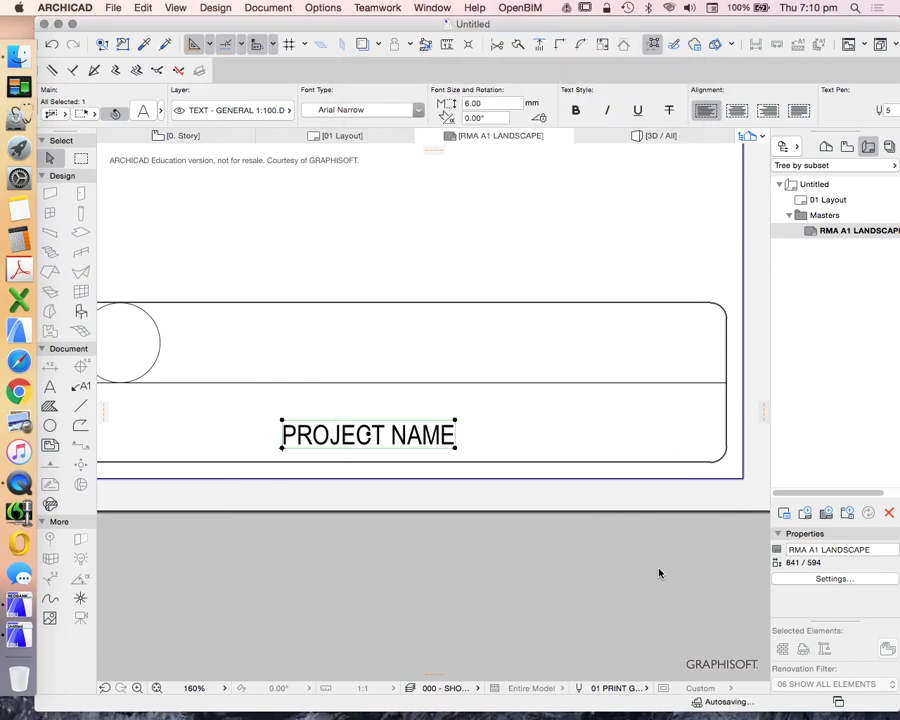
click(500, 104)
text(8)
key(Return)
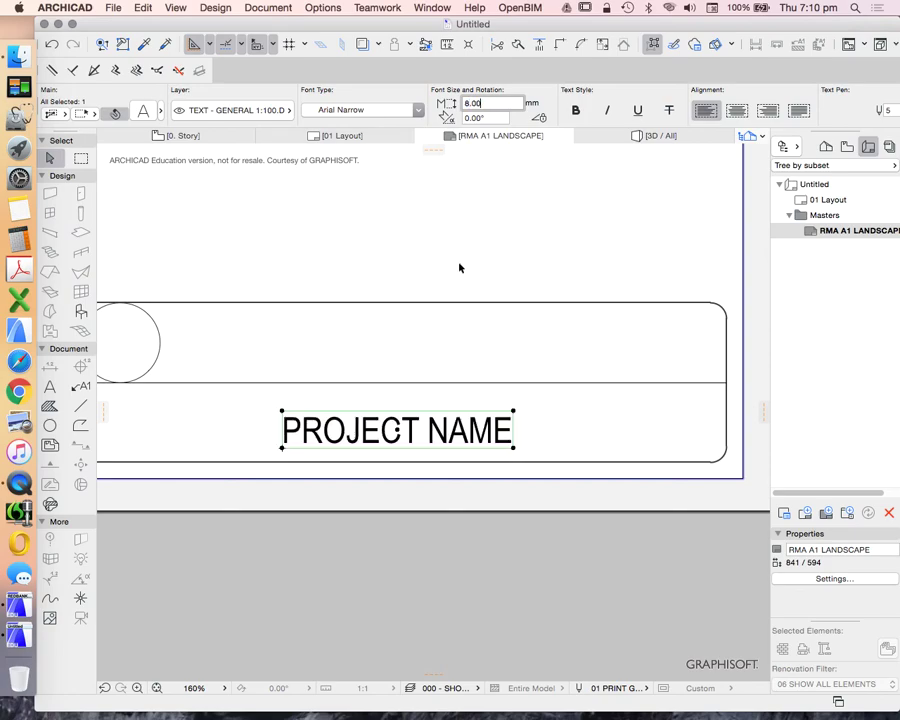
drag(475, 436, 595, 421)
click(524, 526)
Narrow the PROJECT NAME text box and centre-align the label.
scroll(570, 414, down, 3)
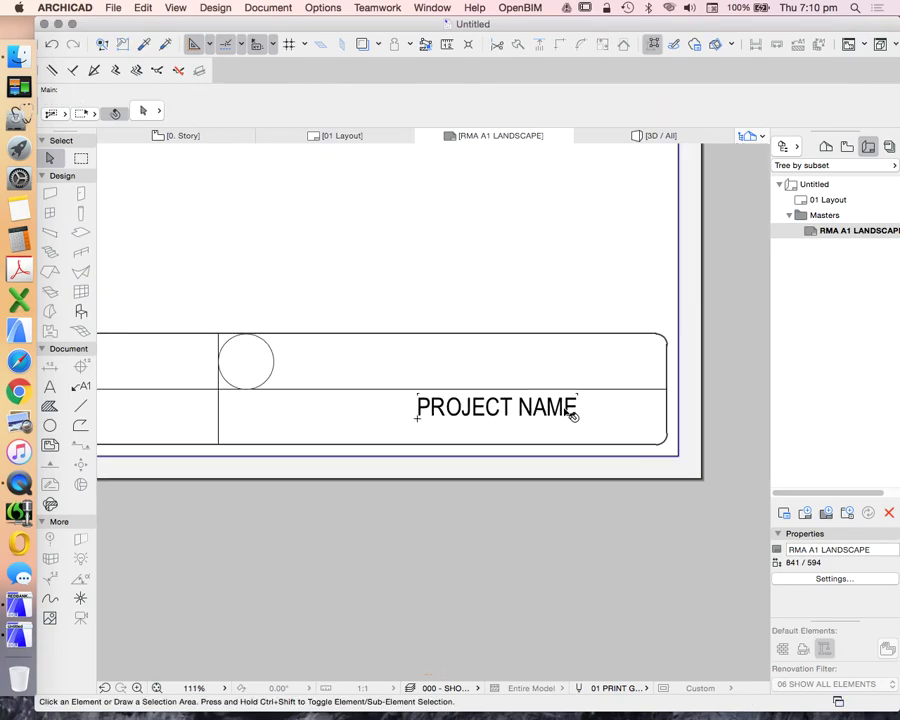
scroll(574, 412, up, 2)
click(581, 421)
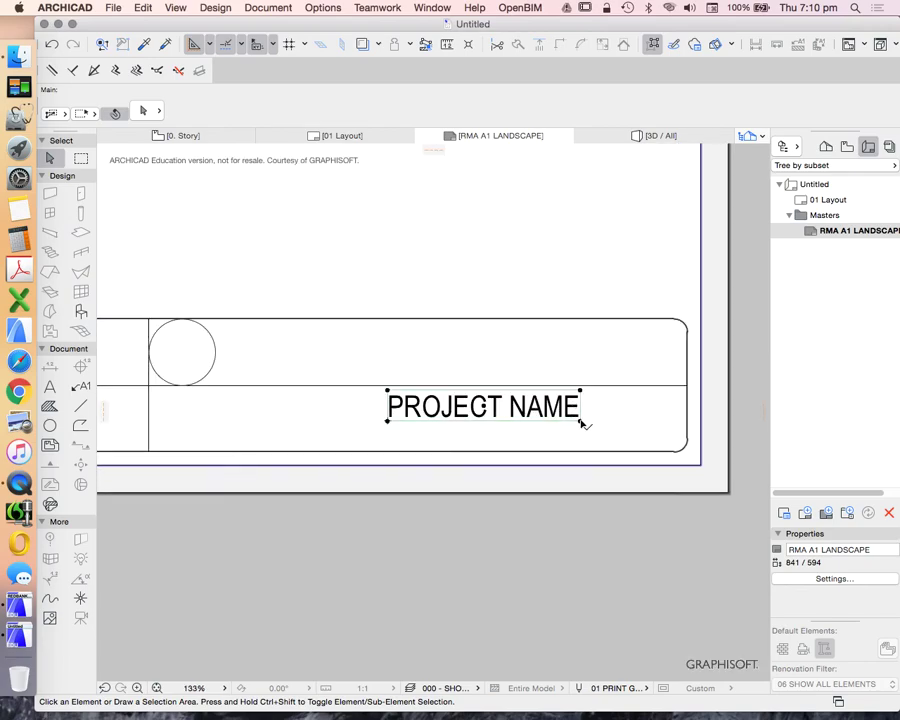
click(580, 420)
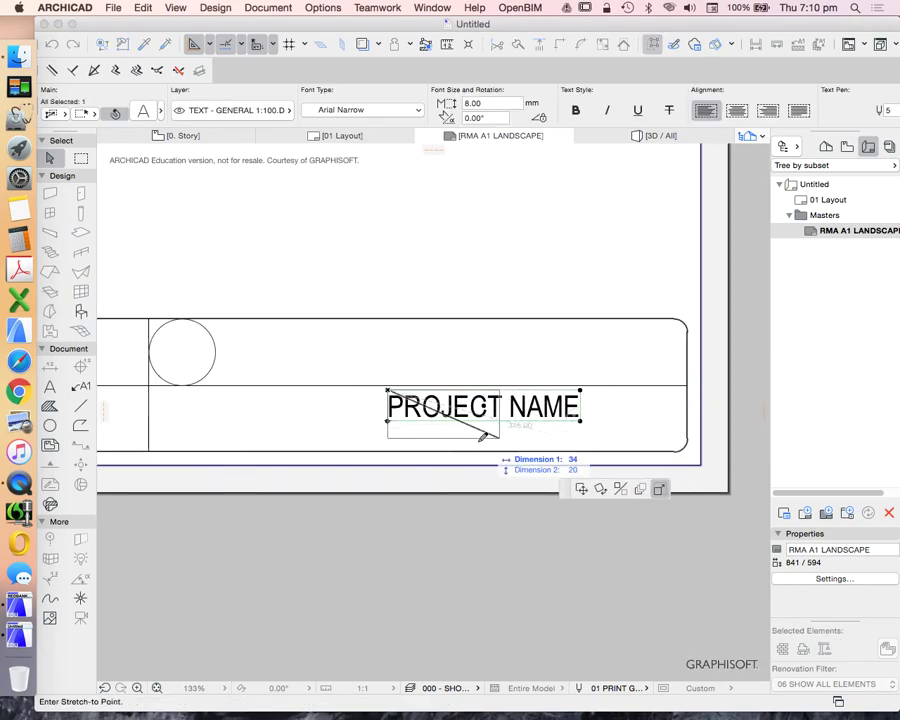
click(511, 448)
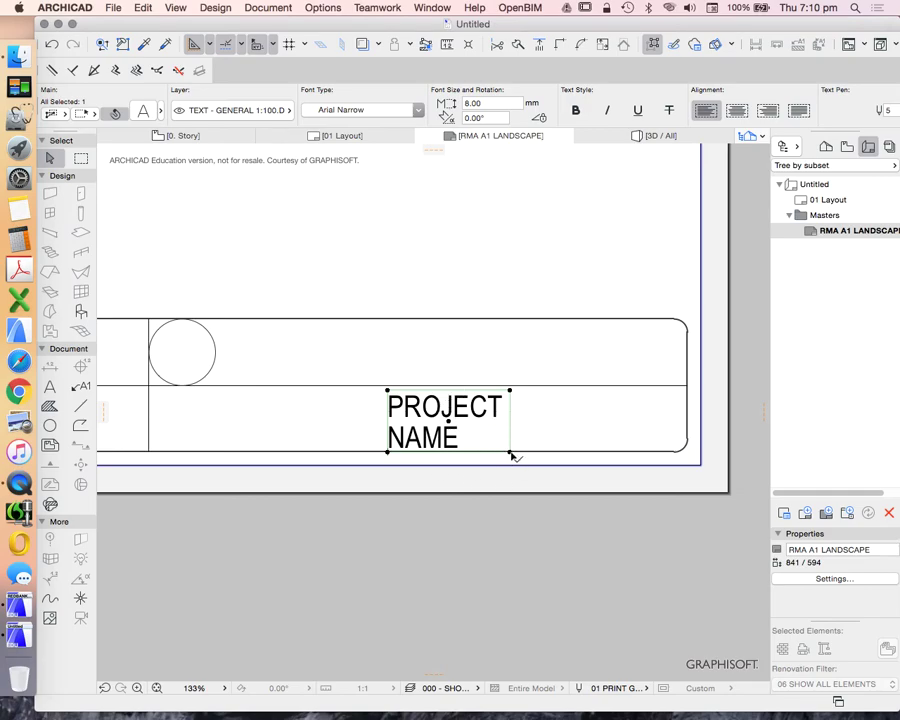
click(740, 112)
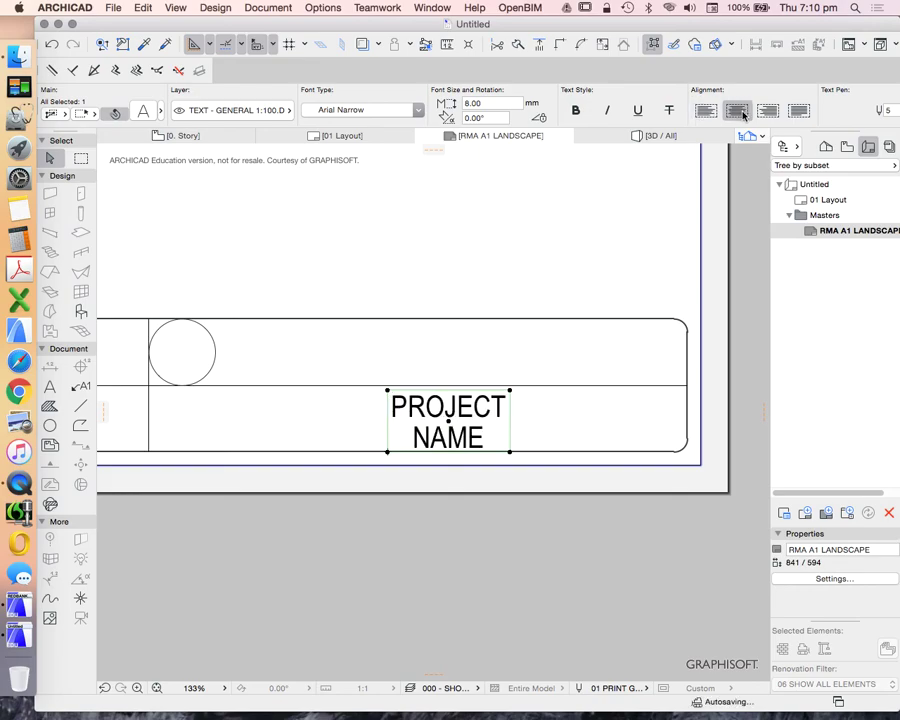
Widen the text box so PROJECT NAME fits on one line and confirm the text settings.
click(512, 455)
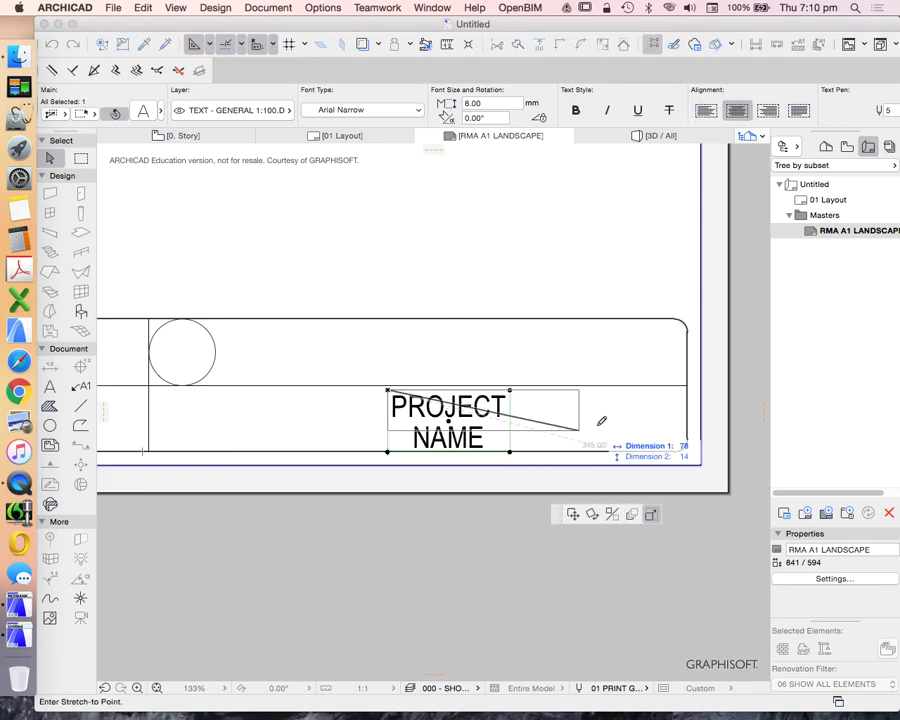
click(614, 418)
click(143, 110)
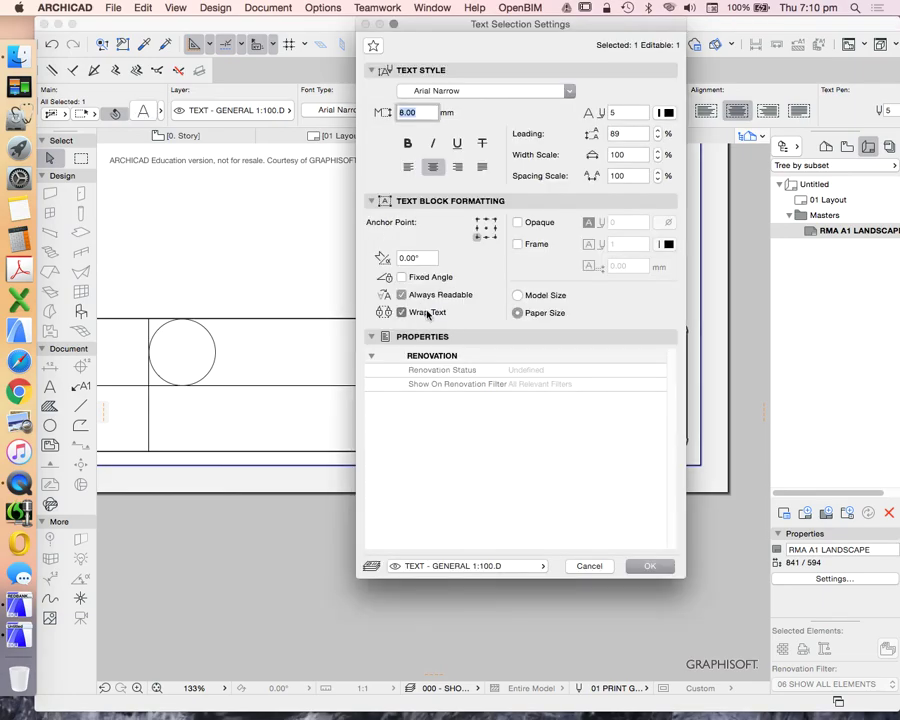
click(650, 566)
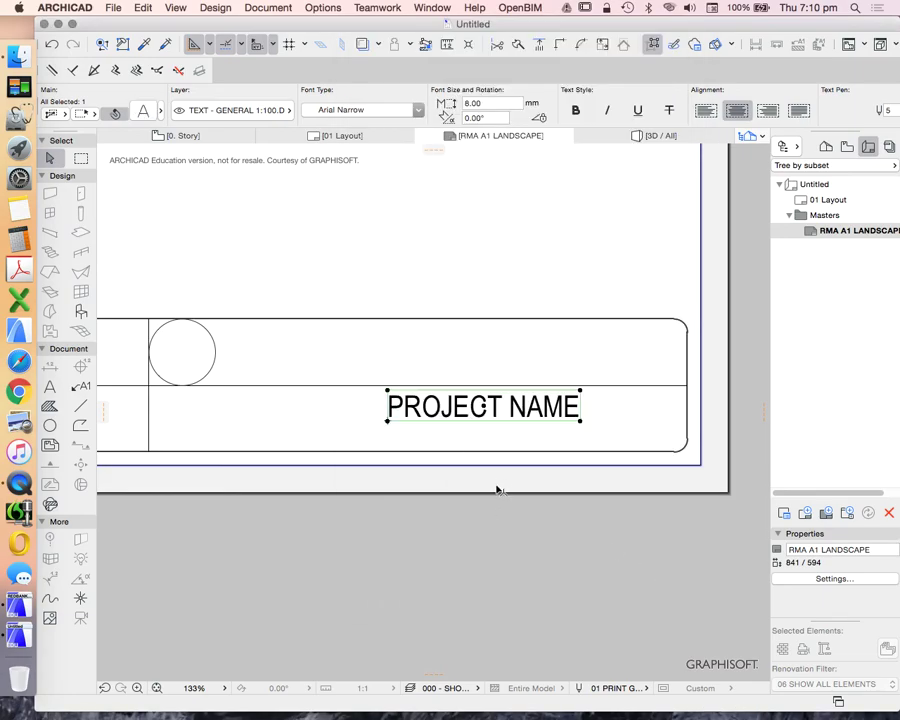
scroll(496, 486, down, 2)
scroll(530, 455, up, 3)
scroll(552, 460, down, 5)
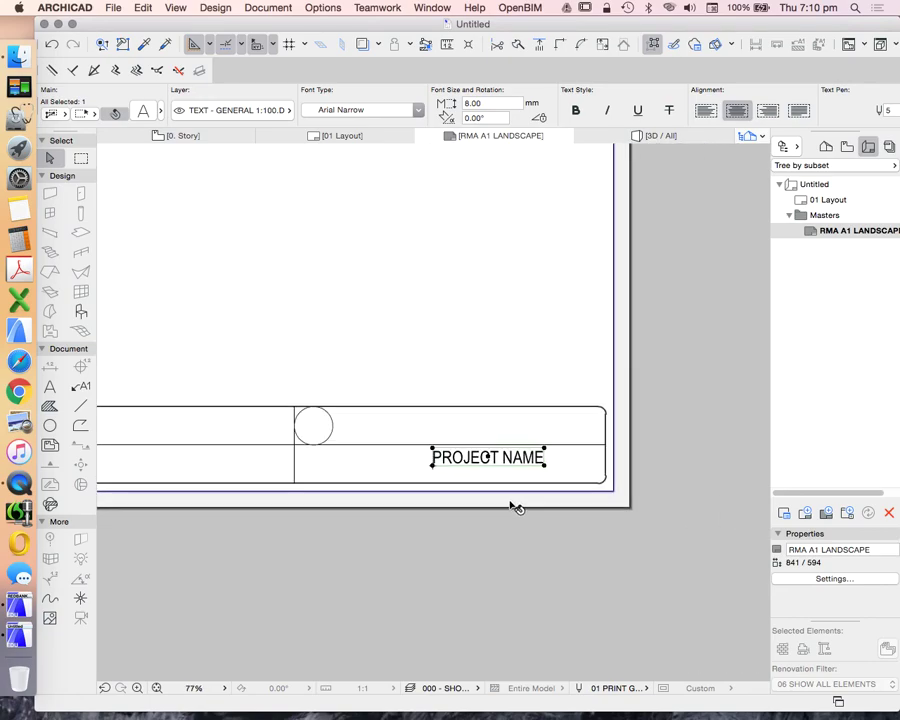
scroll(514, 504, up, 1)
scroll(522, 460, up, 1)
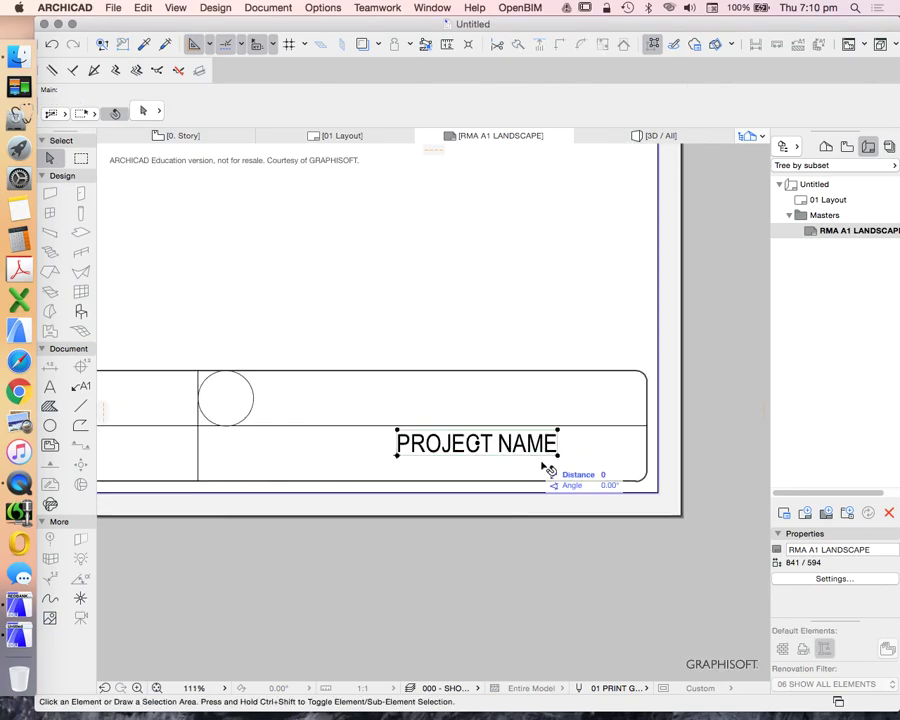
right_click(487, 264)
Drag a copy of the PROJECT NAME label into the title block's upper row.
mouse_move(564, 378)
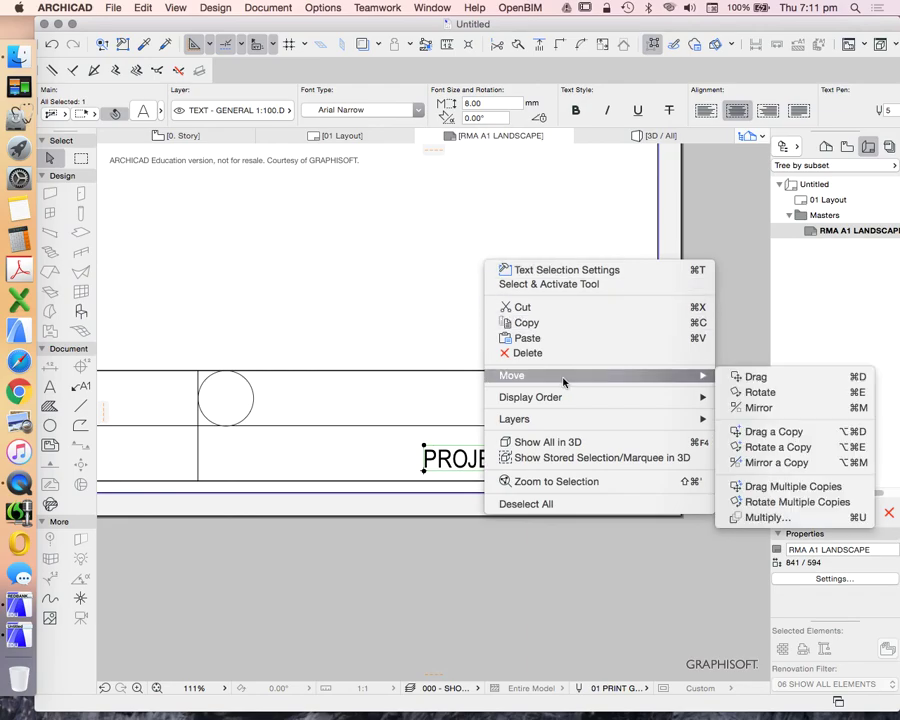
click(774, 431)
click(567, 444)
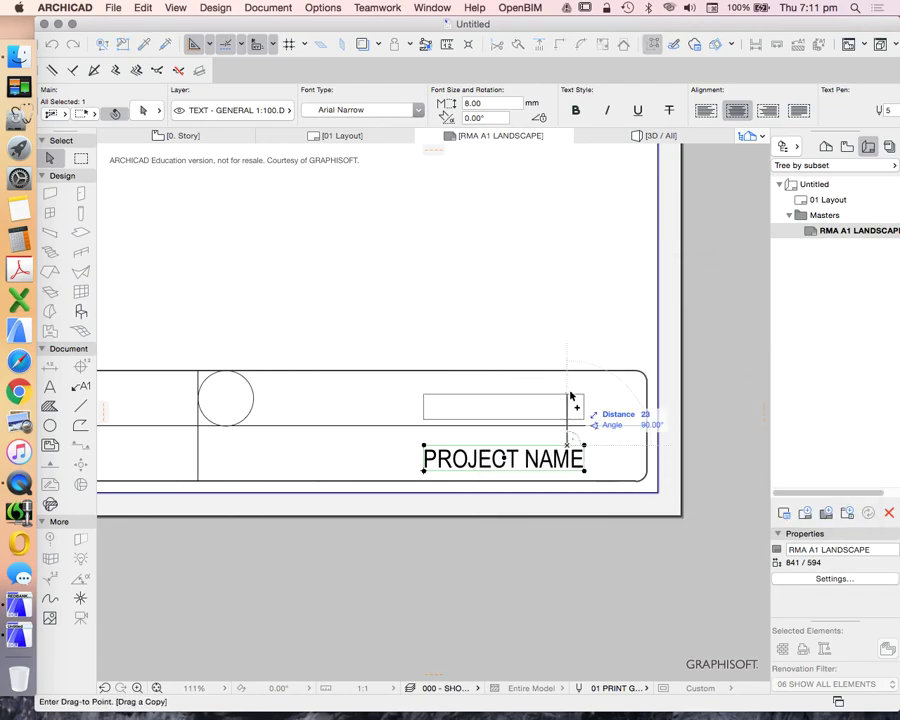
click(575, 394)
scroll(558, 398, up, 1)
Replace the copied label's text with SITE:.
double_click(592, 398)
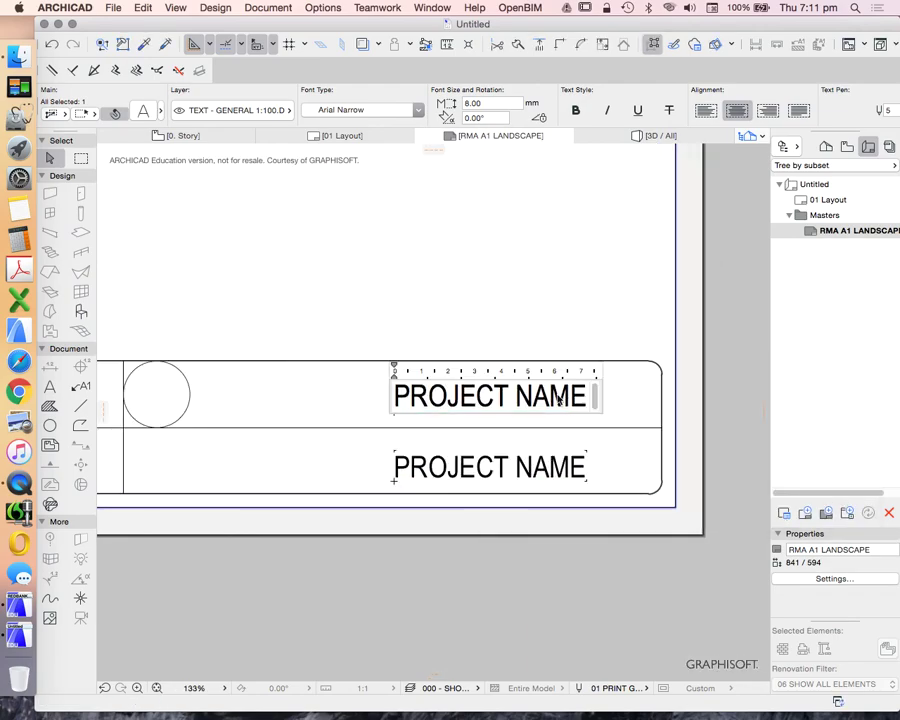
drag(590, 399, 369, 399)
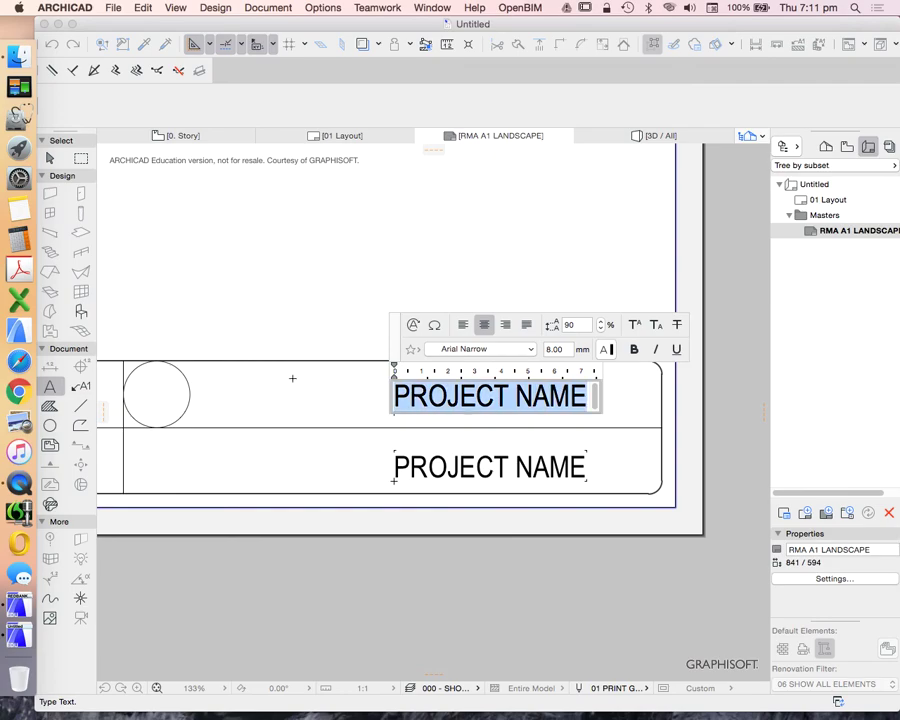
text(SITE:)
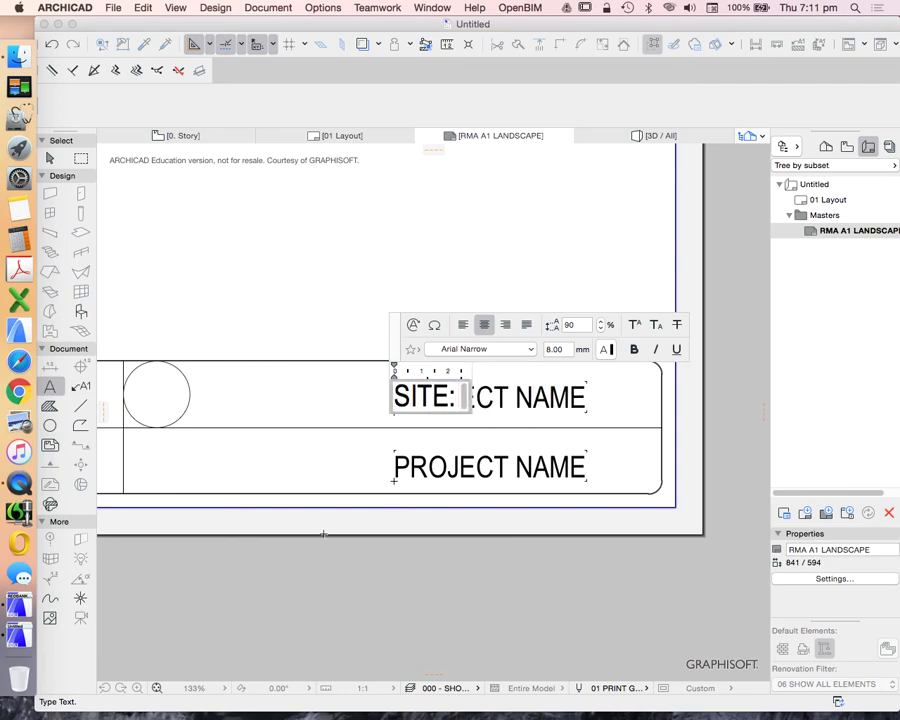
click(412, 584)
key(Escape)
scroll(590, 464, down, 2)
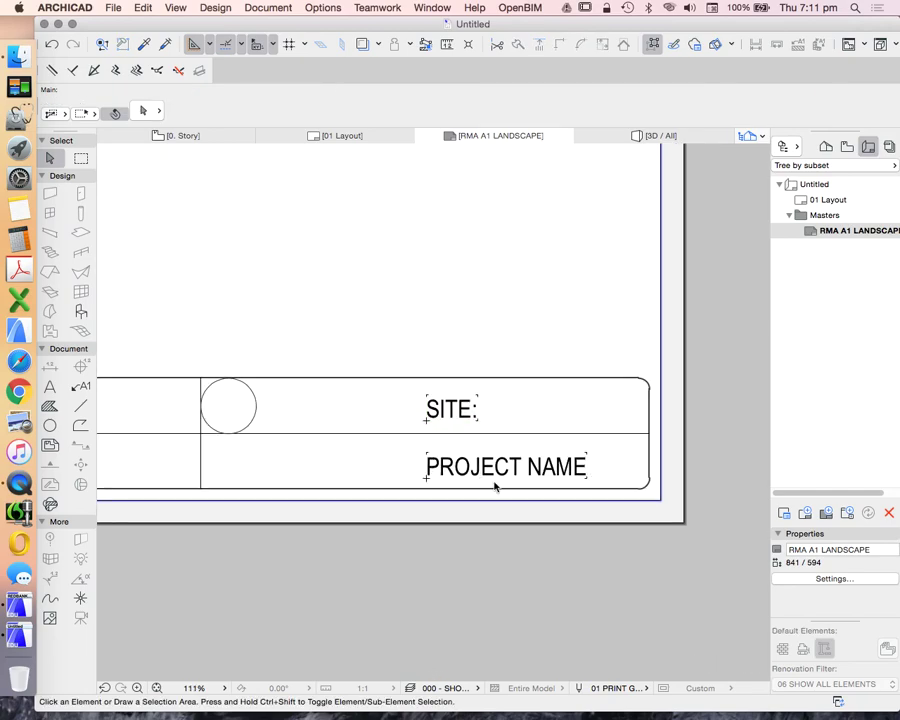
scroll(580, 489, down, 6)
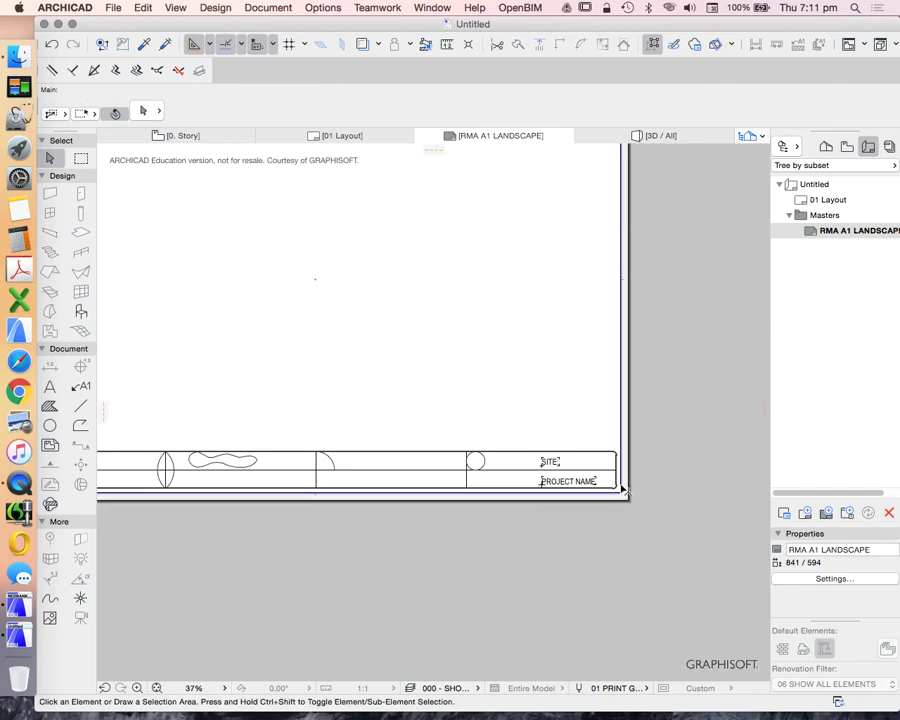
scroll(622, 490, down, 3)
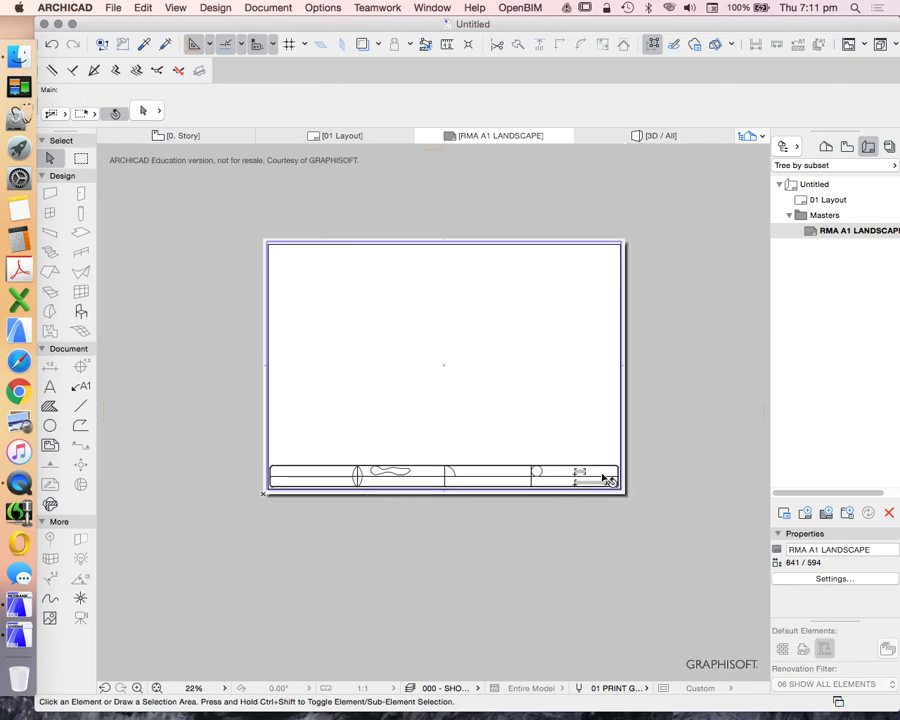
scroll(605, 480, up, 3)
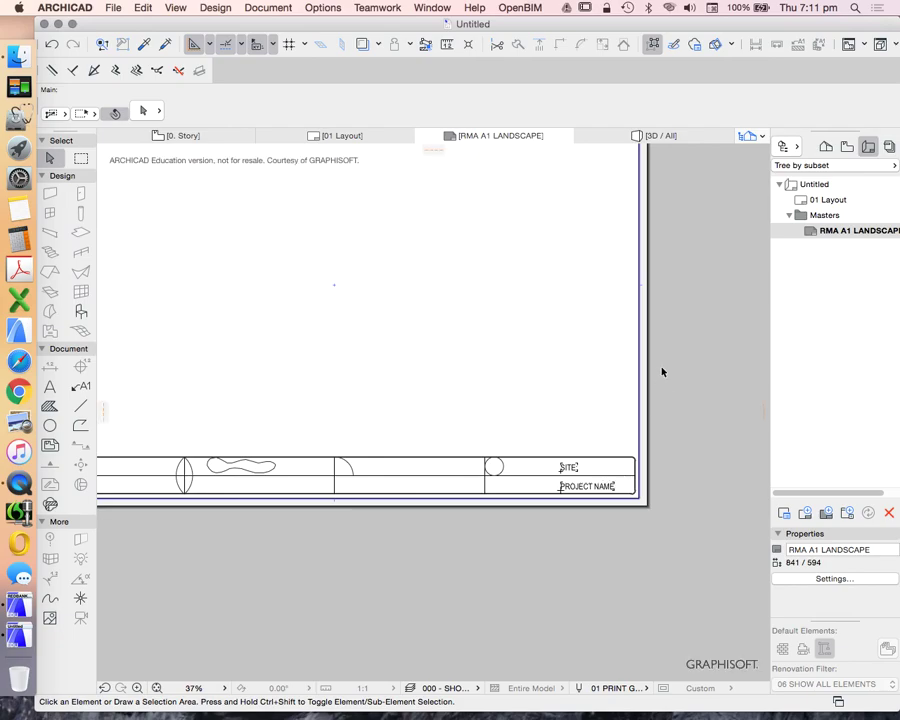
scroll(612, 470, up, 1)
scroll(630, 478, down, 3)
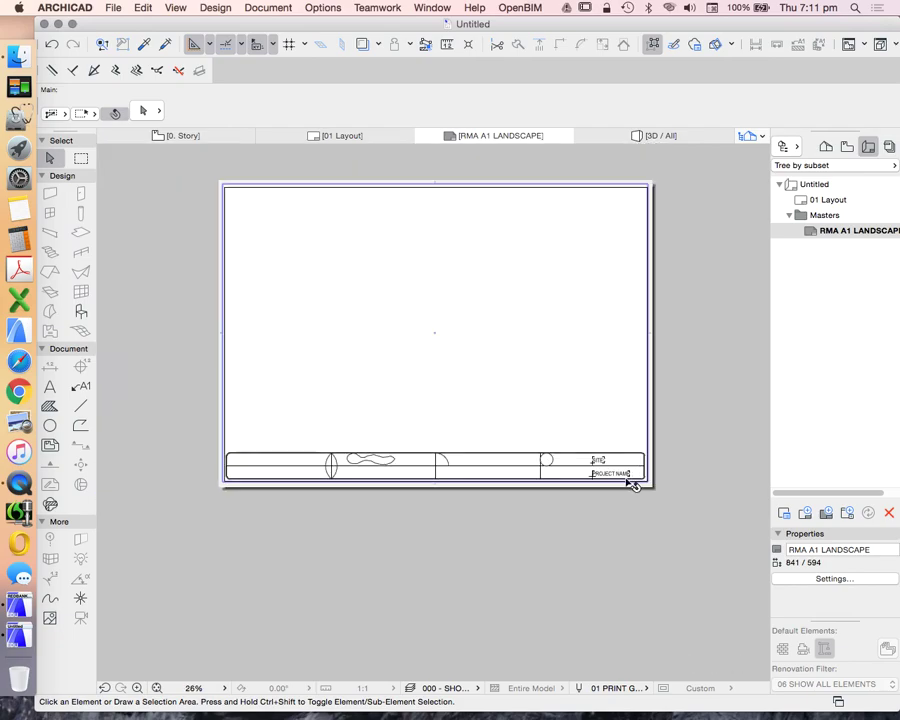
scroll(624, 480, up, 3)
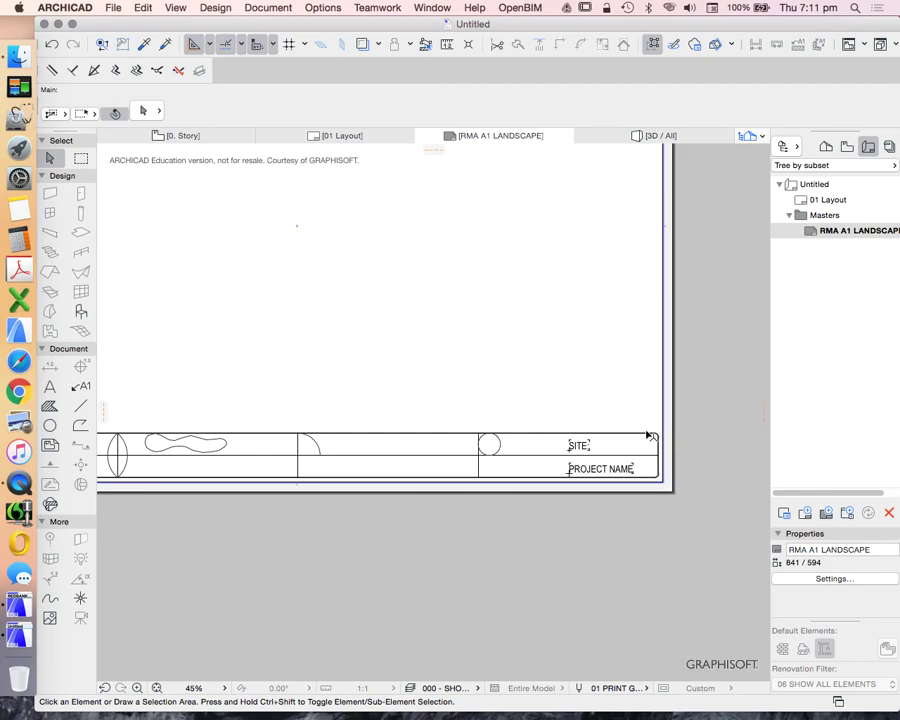